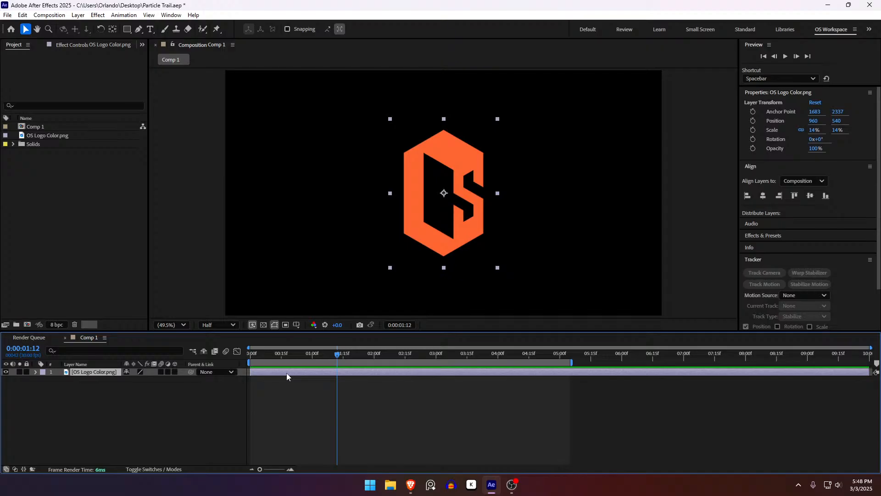
Step: Create a white solid layer named Particles
{"action": "key", "text": "ctrl+y"}
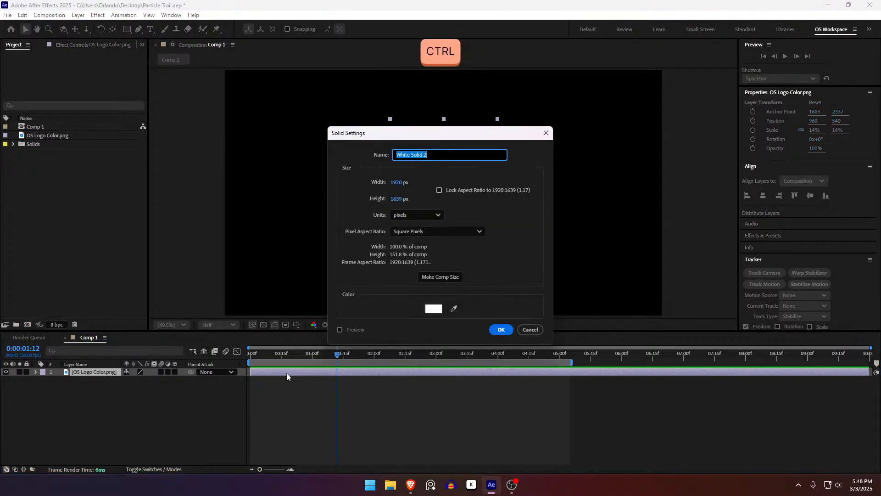
{"action": "type", "text": "Parci"}
{"action": "key", "text": "BackSpace"}
{"action": "key", "text": "BackSpace"}
{"action": "type", "text": "ticles"}
{"action": "key", "text": "Return"}
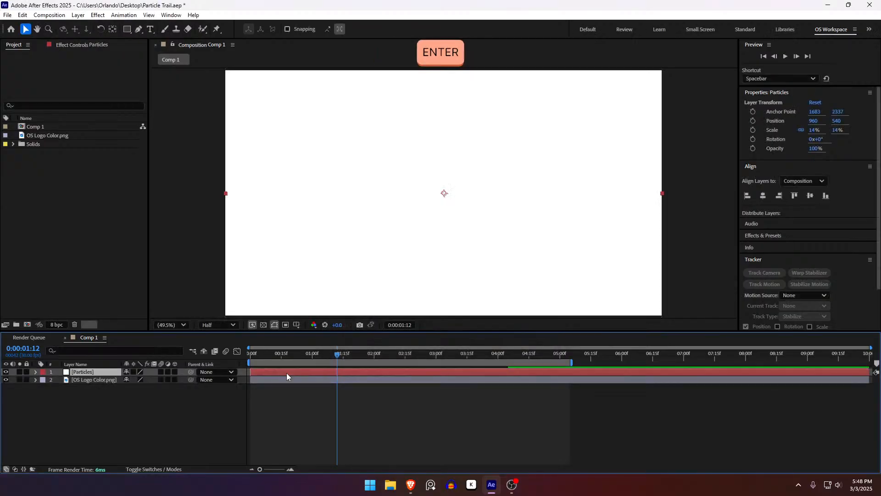
Step: Apply the CC Particle Systems II effect to the Particles layer
{"action": "key", "text": "F3"}
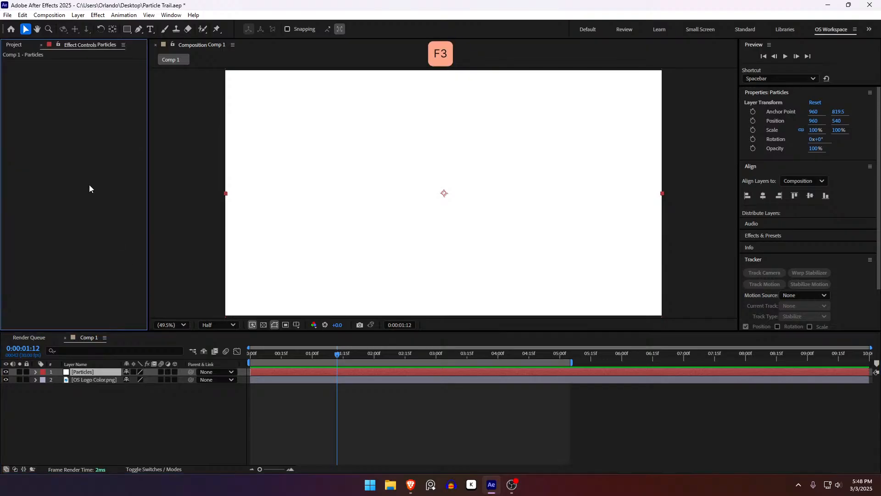
{"action": "key", "text": "ctrl+space"}
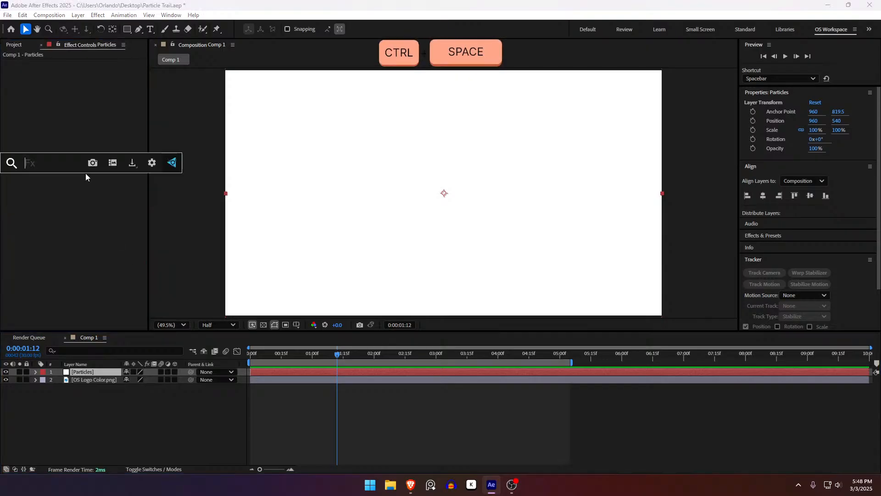
{"action": "type", "text": "cc part"}
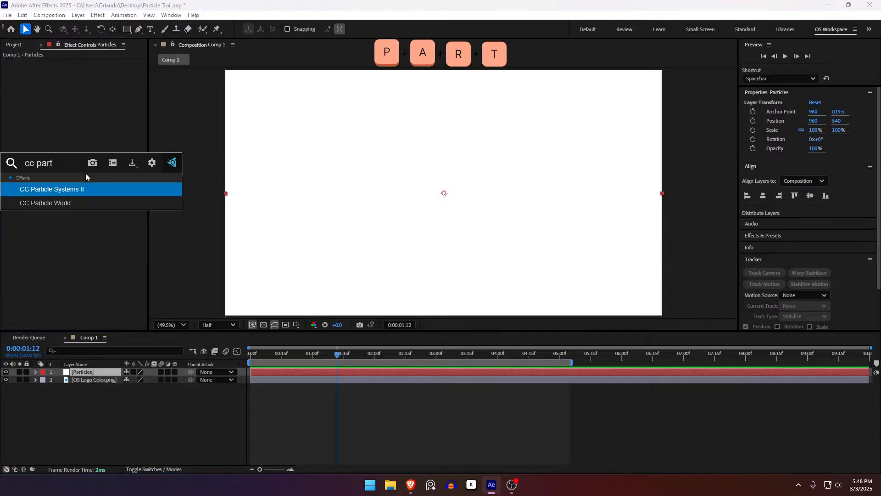
{"action": "type", "text": "icle systems"}
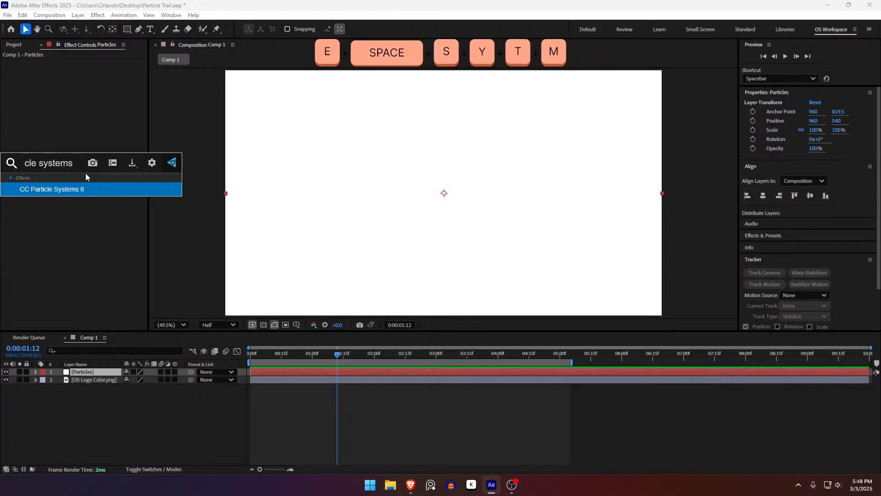
{"action": "key", "text": "Return"}
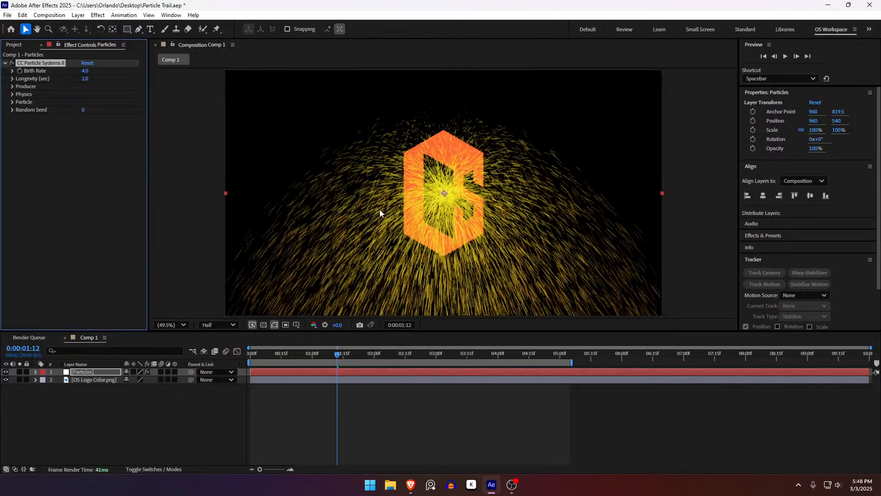
Step: Shift the Particles layer about one second earlier in time and return the playhead to the first frame
{"action": "left_click_drag", "start_coordinate": [442, 189], "coordinate": [376, 112]}
{"action": "key", "text": "ctrl+z"}
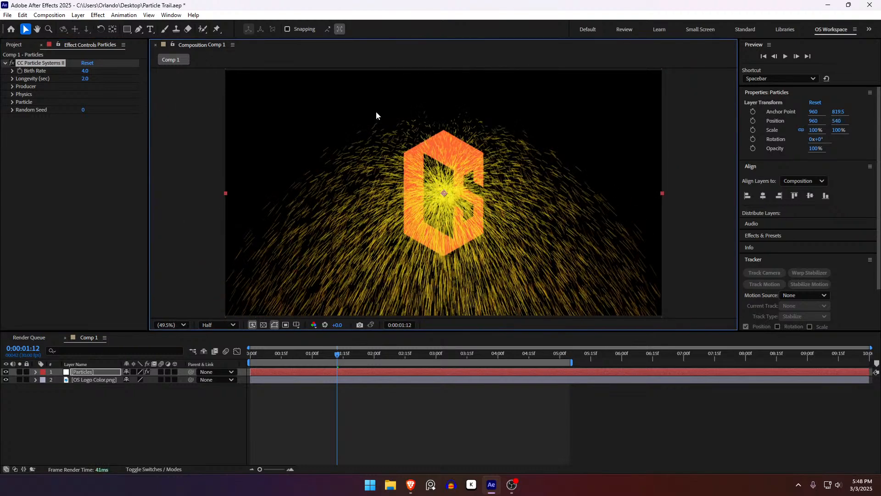
{"action": "left_click_drag", "start_coordinate": [341, 361], "coordinate": [309, 356]}
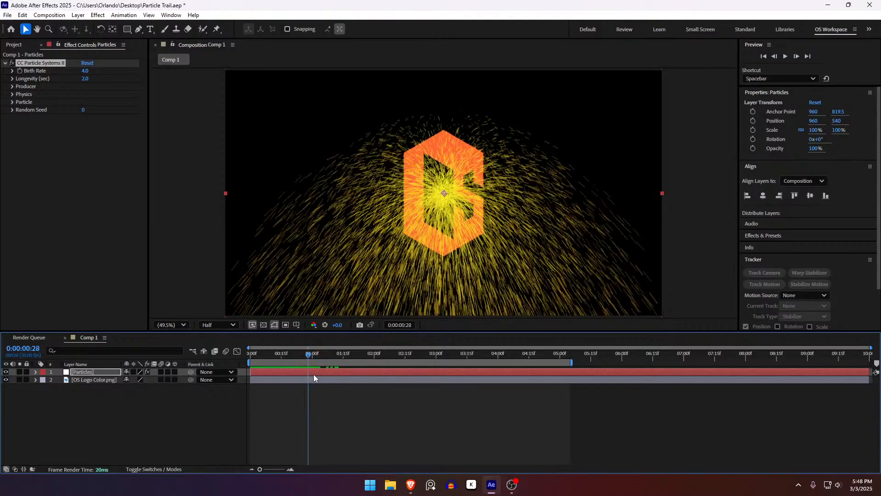
{"action": "left_click", "coordinate": [312, 373]}
{"action": "left_click_drag", "start_coordinate": [301, 370], "coordinate": [248, 360]}
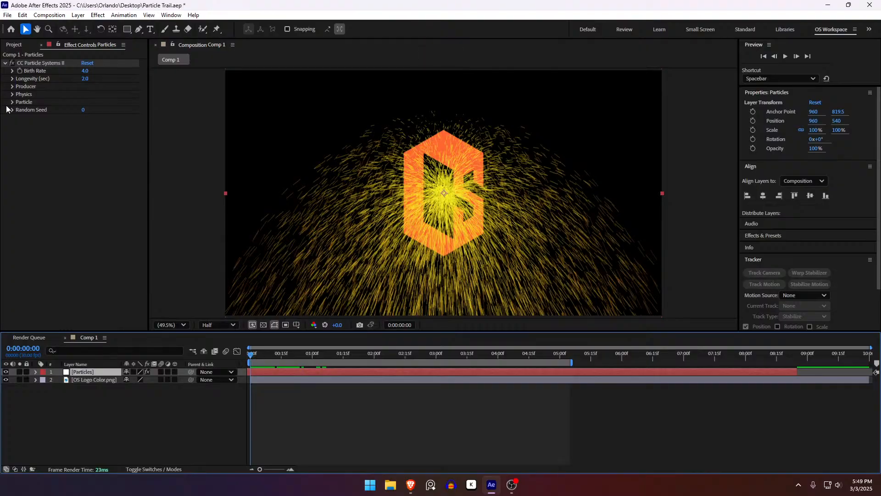
Step: Place the particle effect's Producer Position by hand on the logo, at about 934.7, 735.7
{"action": "left_click", "coordinate": [13, 86]}
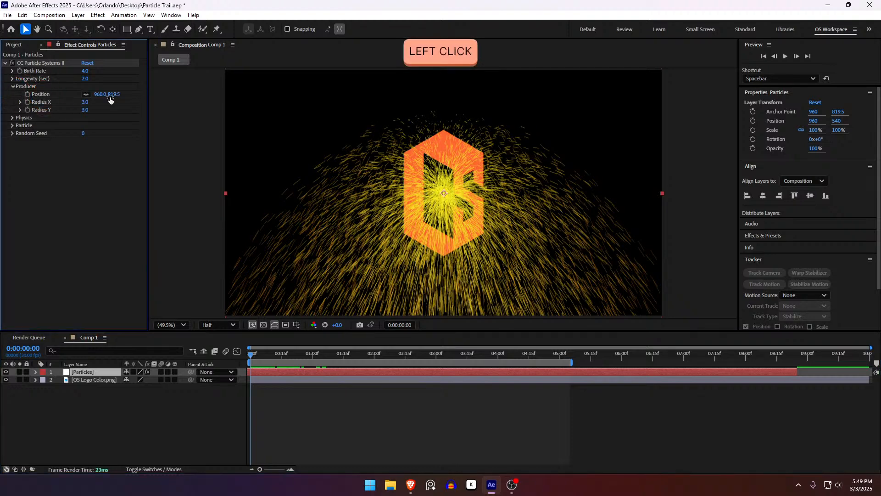
{"action": "left_click", "coordinate": [86, 94]}
{"action": "left_click", "coordinate": [409, 179]}
{"action": "left_click_drag", "start_coordinate": [408, 179], "coordinate": [438, 175]}
Step: Try moving the logo layer away from the particle source, and undo the move
{"action": "left_click", "coordinate": [86, 381]}
{"action": "left_click_drag", "start_coordinate": [463, 205], "coordinate": [578, 184]}
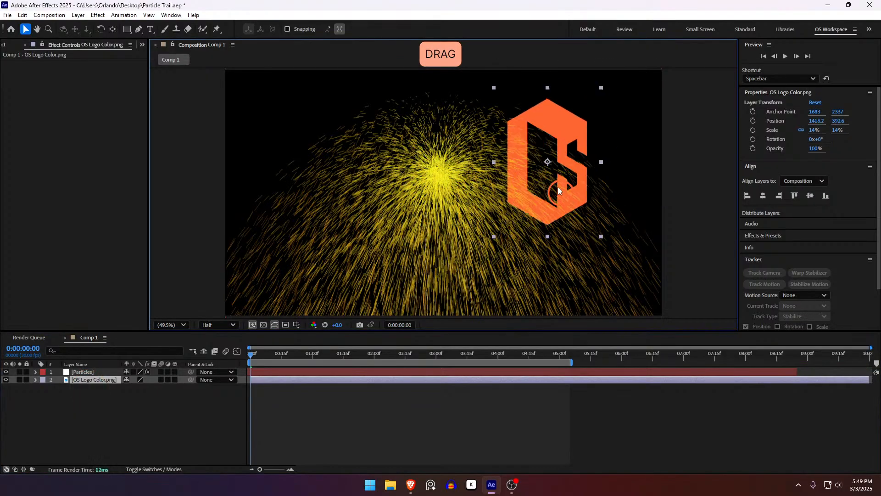
{"action": "key", "text": "ctrl+z"}
Step: Reveal the Position property of the OS Logo Color.png layer in the timeline
{"action": "left_click", "coordinate": [111, 372]}
{"action": "left_click", "coordinate": [112, 381]}
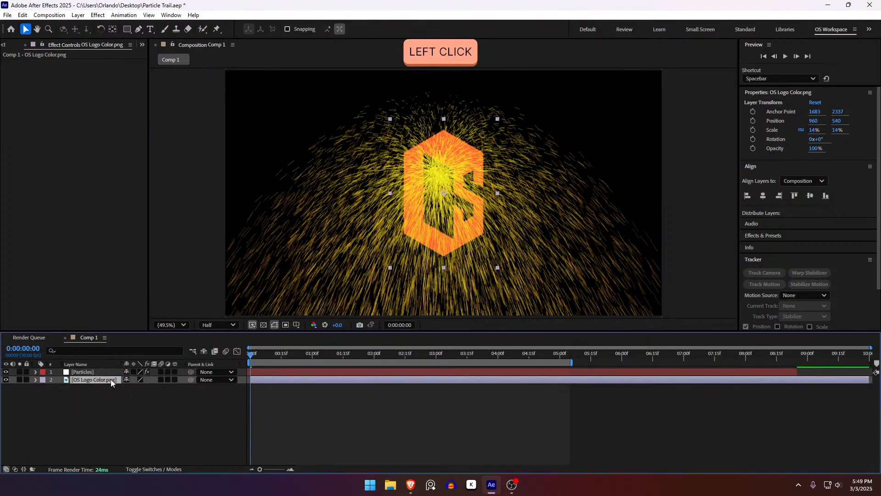
{"action": "key", "text": "p"}
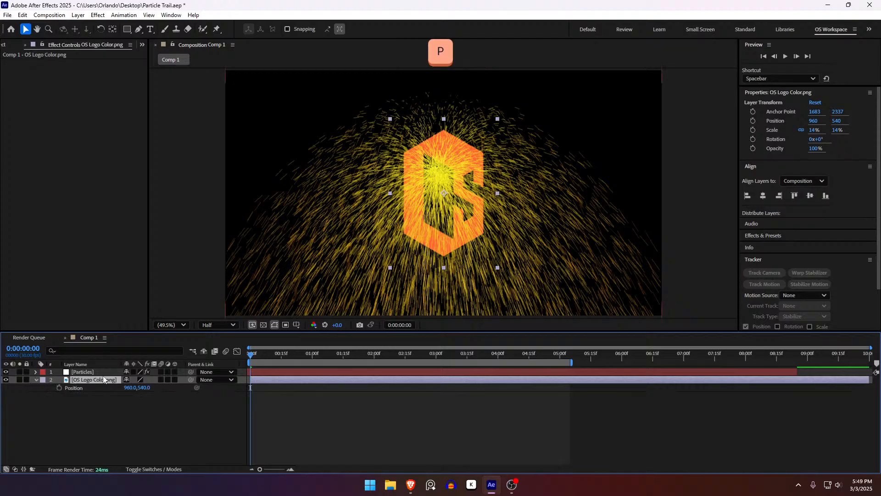
Step: Link the Producer Position of CC Particle Systems II to the logo layer's Position and collapse the Particles layer's properties
{"action": "left_click", "coordinate": [102, 372]}
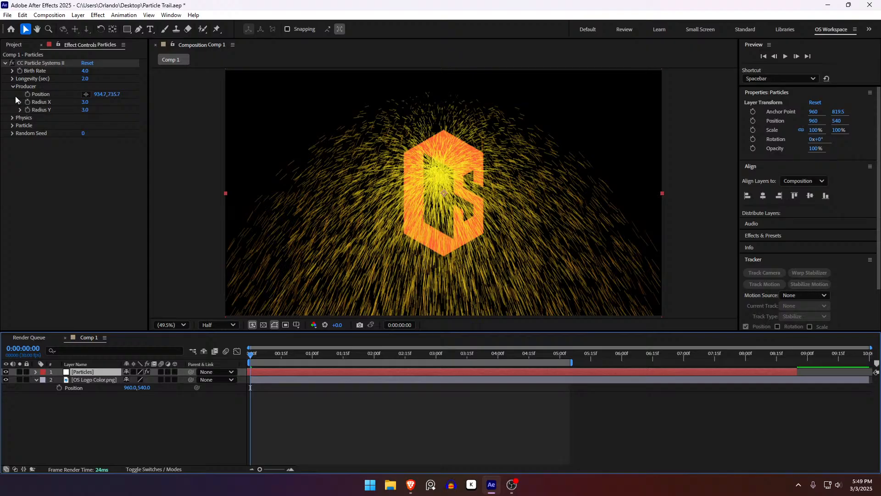
{"action": "left_click", "coordinate": [54, 94]}
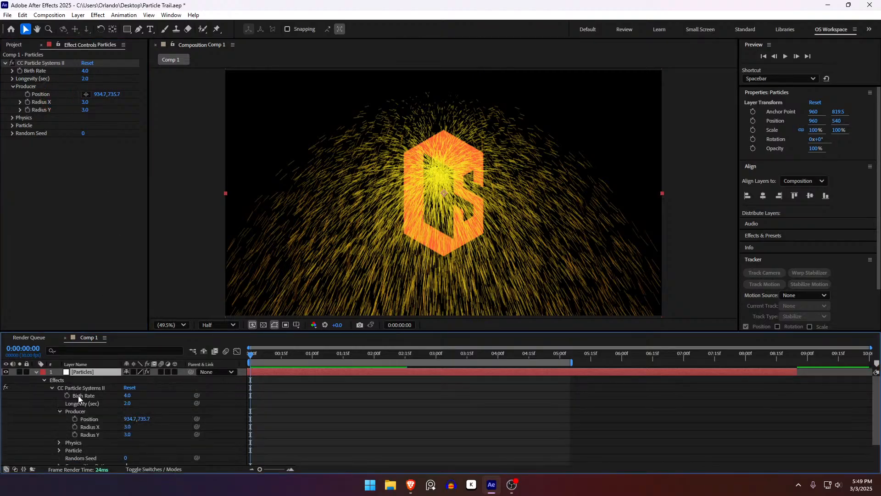
{"action": "left_click", "coordinate": [100, 418]}
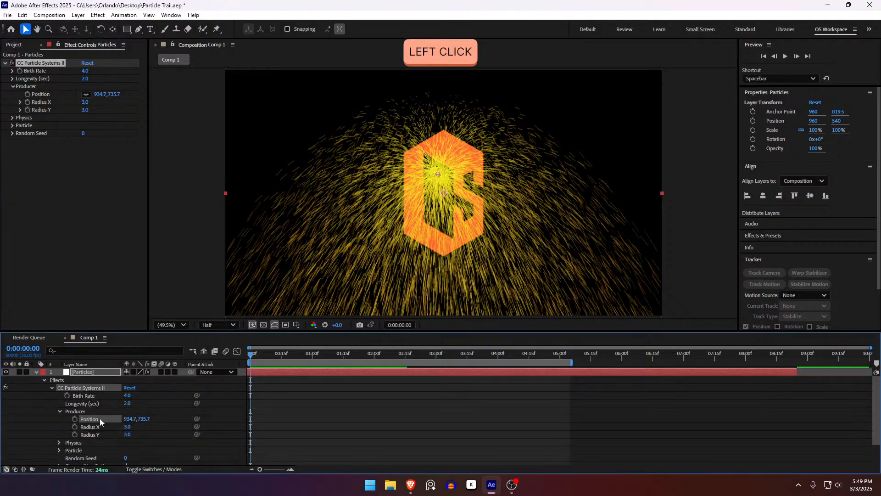
{"action": "scroll", "coordinate": [101, 412], "scroll_direction": "down", "scroll_amount": 3}
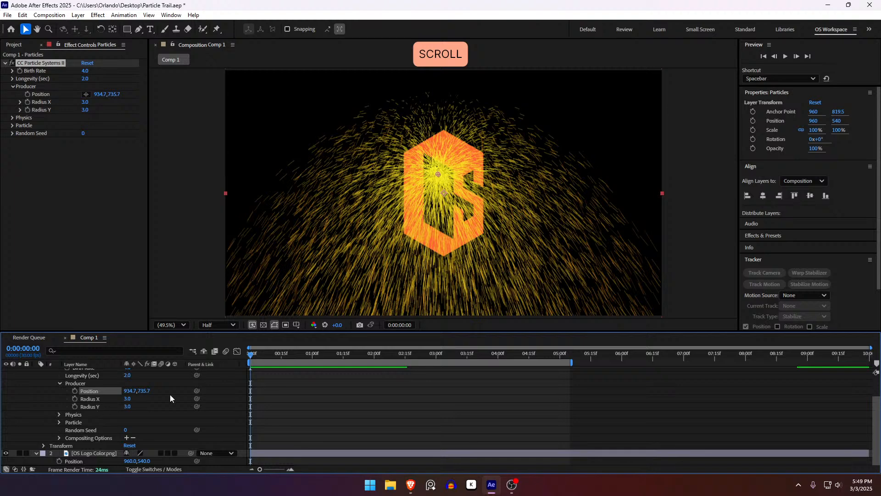
{"action": "left_click_drag", "start_coordinate": [197, 391], "coordinate": [85, 463]}
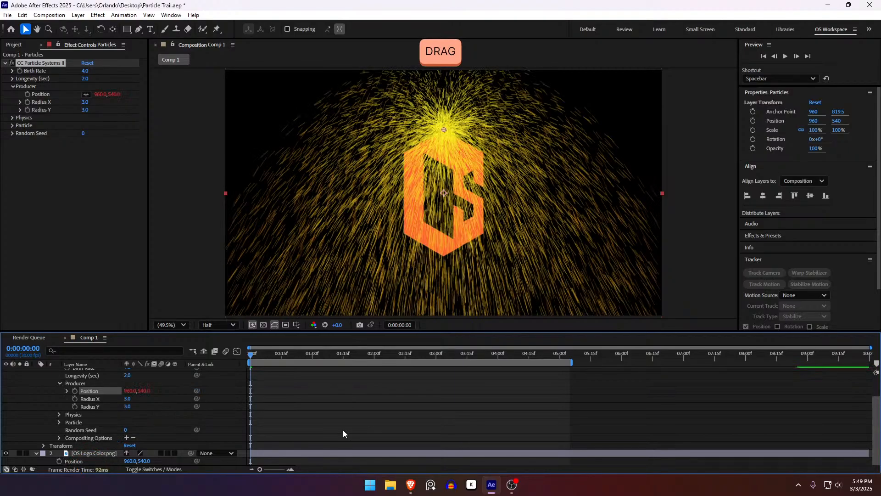
{"action": "left_click", "coordinate": [348, 413]}
{"action": "scroll", "coordinate": [281, 417], "scroll_direction": "up", "scroll_amount": 5}
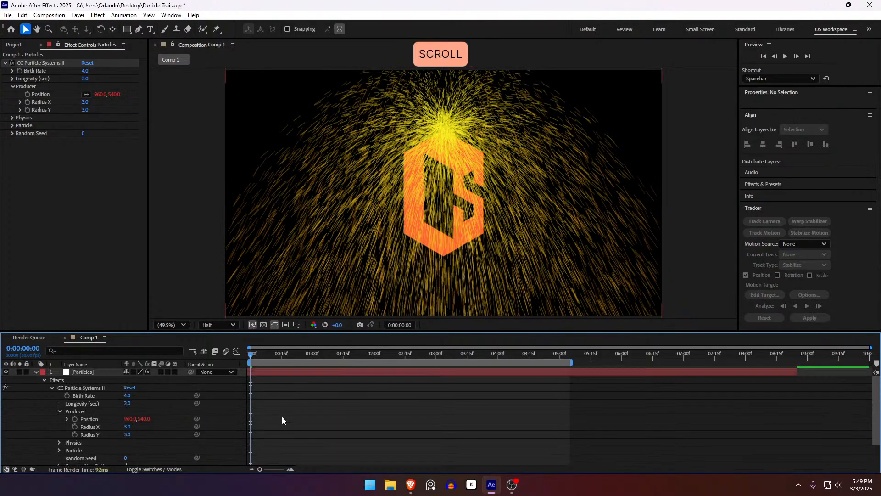
{"action": "left_click", "coordinate": [278, 372]}
{"action": "key", "text": "u"}
Step: Test the position link by moving the logo up and to the left, and undo the move
{"action": "left_click", "coordinate": [258, 379]}
{"action": "left_click_drag", "start_coordinate": [480, 197], "coordinate": [401, 161]}
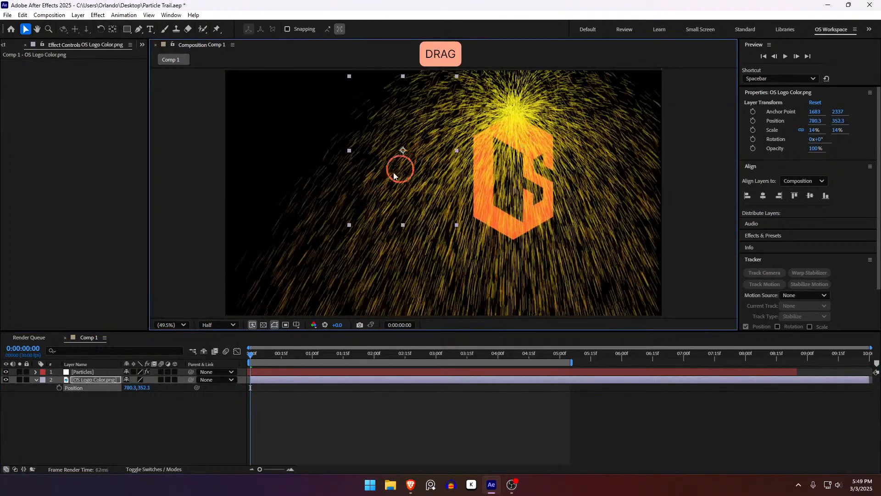
{"action": "key", "text": "ctrl+z"}
Step: Try shifting the Particles layer so its emission point sits beside the logo, and undo the shift
{"action": "left_click", "coordinate": [295, 373]}
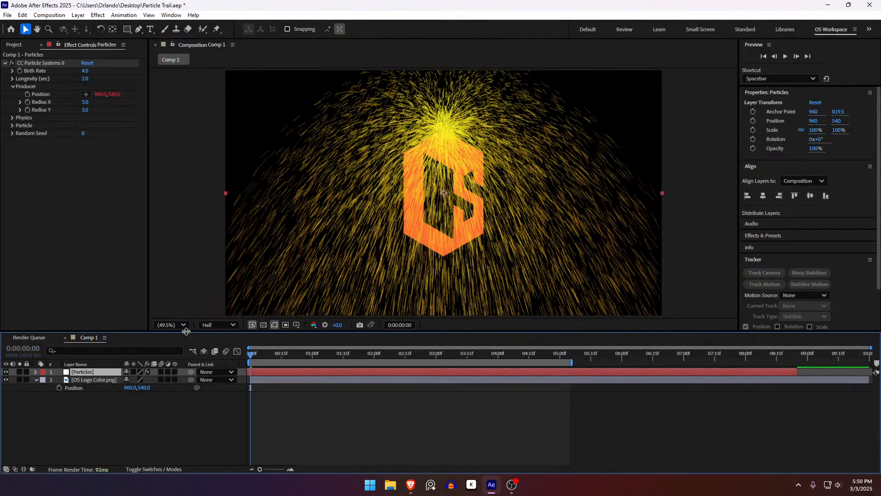
{"action": "left_click", "coordinate": [96, 373]}
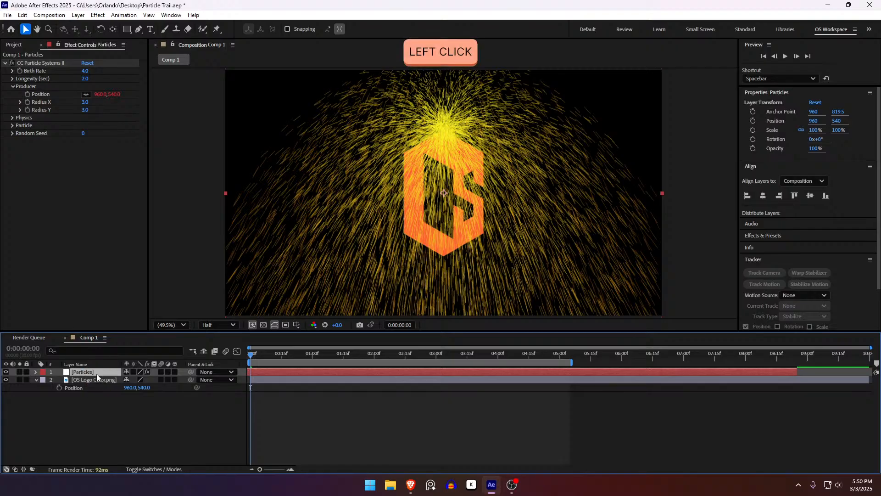
{"action": "left_click_drag", "start_coordinate": [429, 182], "coordinate": [380, 204]}
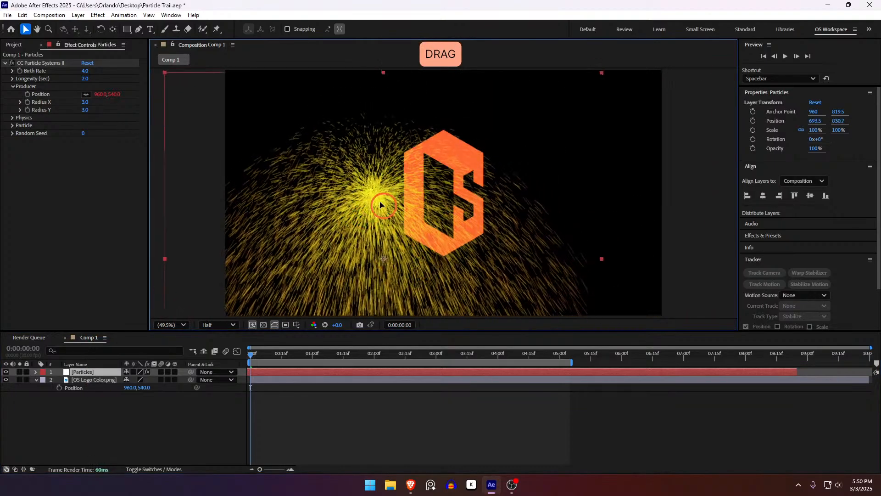
{"action": "key", "text": "ctrl+z"}
Step: Move the Particles layer down to about 953.9, 988.1 so the particles emit from the lower part of the logo
{"action": "left_click_drag", "start_coordinate": [264, 357], "coordinate": [211, 368]}
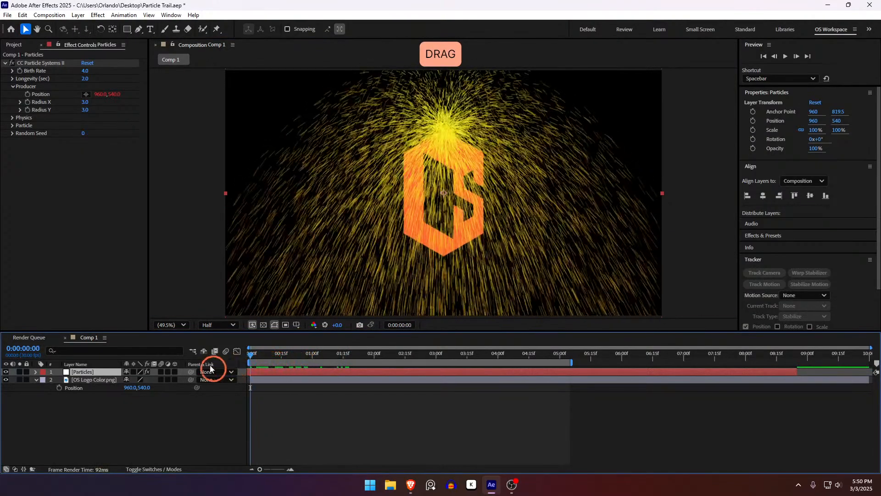
{"action": "left_click_drag", "start_coordinate": [453, 123], "coordinate": [452, 228]}
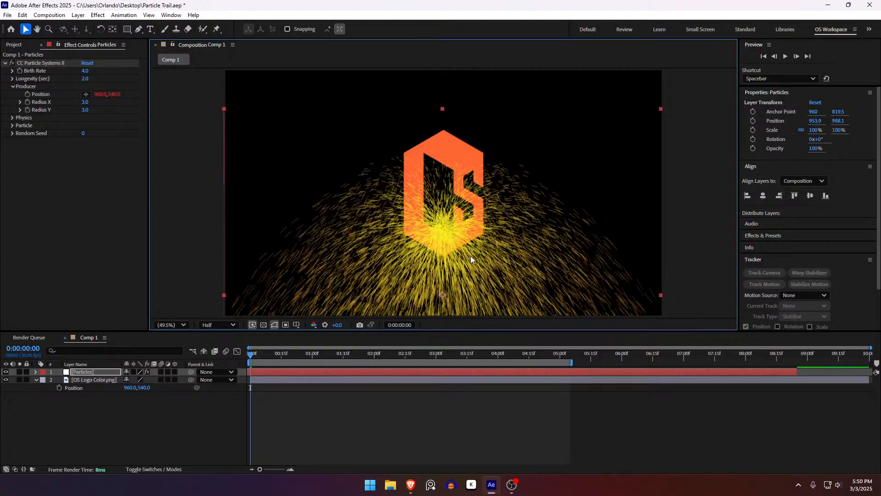
{"action": "mouse_move", "coordinate": [253, 362]}
{"action": "left_mouse_down"}
{"action": "mouse_move", "coordinate": [265, 362]}
{"action": "mouse_move", "coordinate": [245, 362]}
{"action": "left_mouse_up"}
Step: Move the logo layer up past the composition's upper edge, to about 911.6, -47.4
{"action": "left_click", "coordinate": [272, 379]}
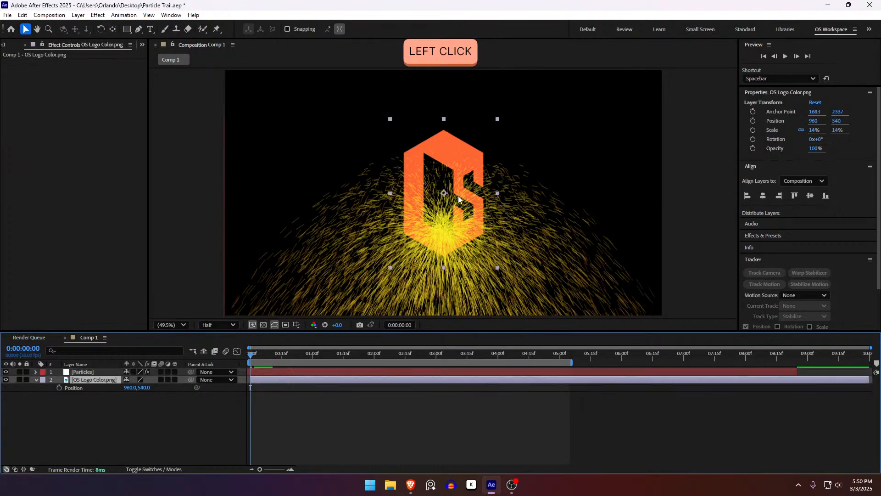
{"action": "left_click_drag", "start_coordinate": [457, 235], "coordinate": [442, 101]}
Step: Apply the CC RepeTile effect to the Particles layer and place it above CC Particle Systems II
{"action": "left_click", "coordinate": [90, 373]}
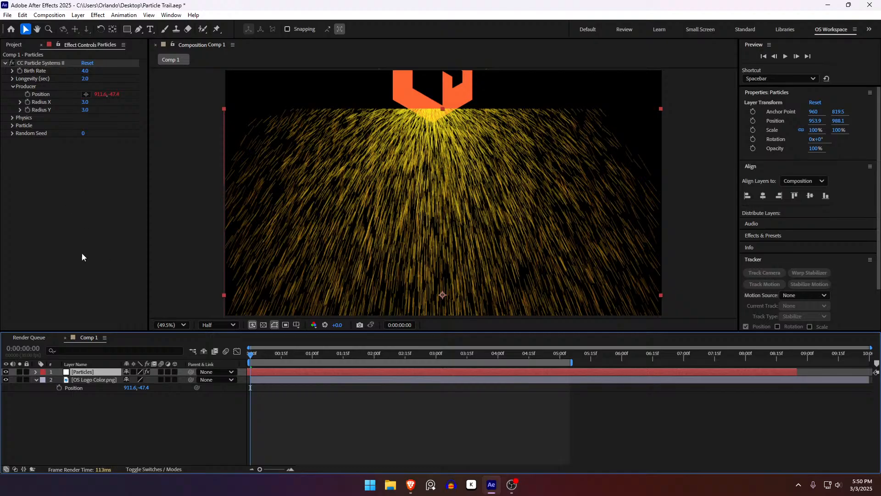
{"action": "key", "text": "ctrl+space"}
{"action": "type", "text": "cc r"}
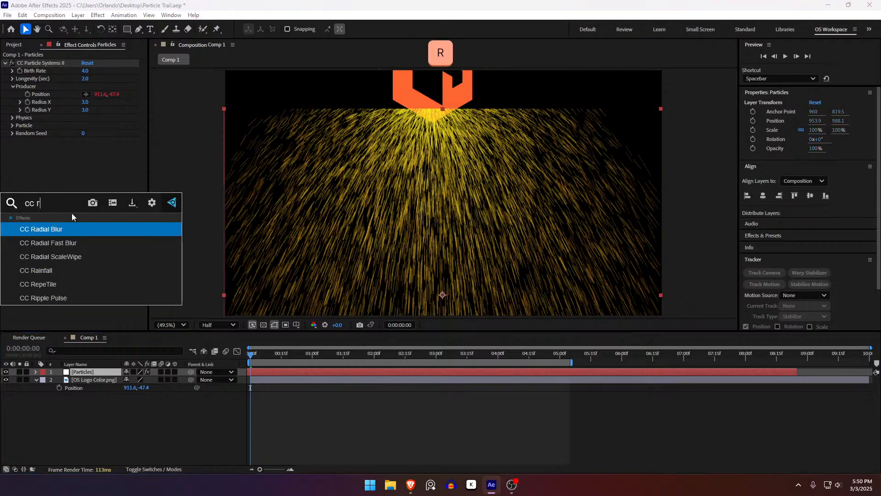
{"action": "type", "text": "epetile"}
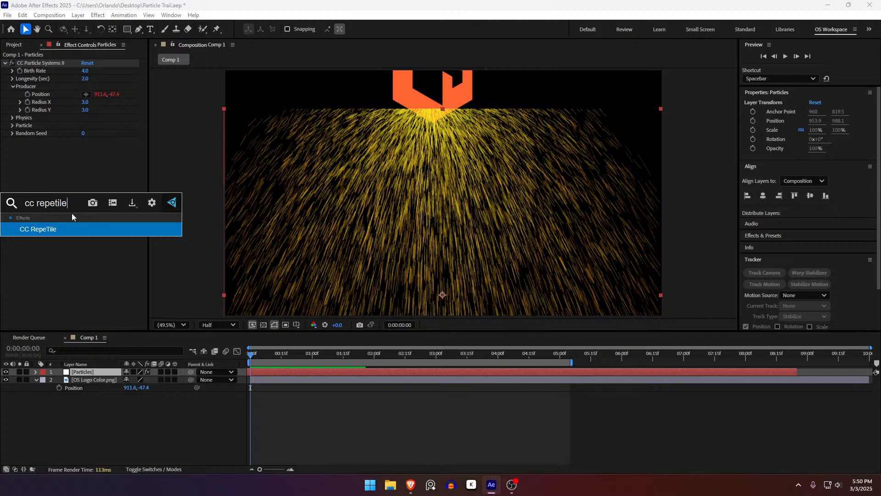
{"action": "key", "text": "Return"}
{"action": "left_click_drag", "start_coordinate": [30, 141], "coordinate": [45, 64]}
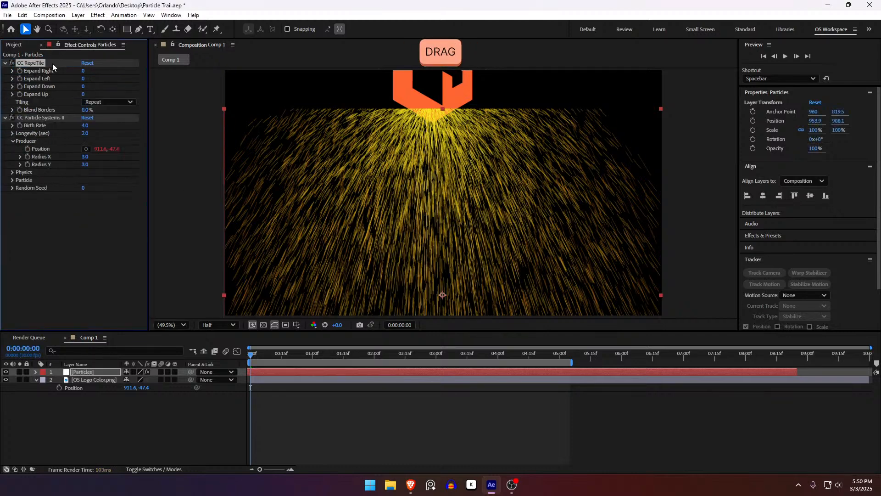
Step: Set CC RepeTile's Tiling to None and its Expand Right, Left, Down and Up values to 500 each
{"action": "left_click", "coordinate": [98, 103]}
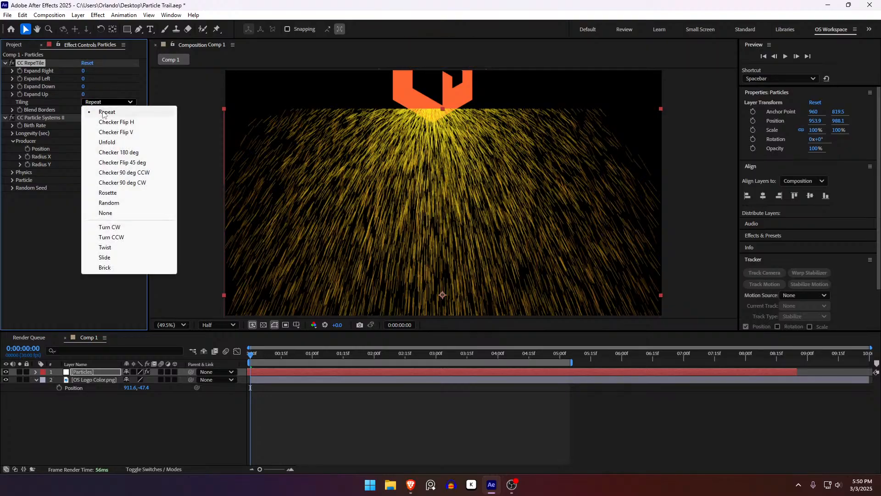
{"action": "left_click", "coordinate": [115, 214]}
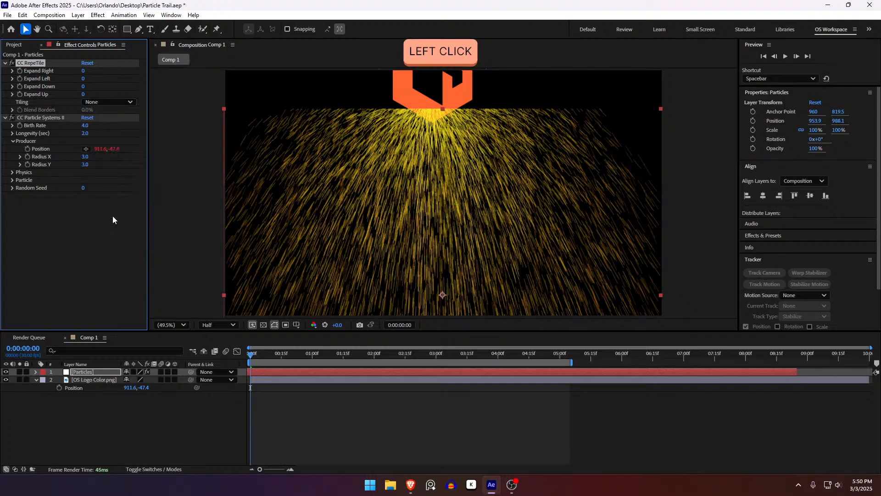
{"action": "left_click", "coordinate": [84, 70]}
{"action": "type", "text": "500"}
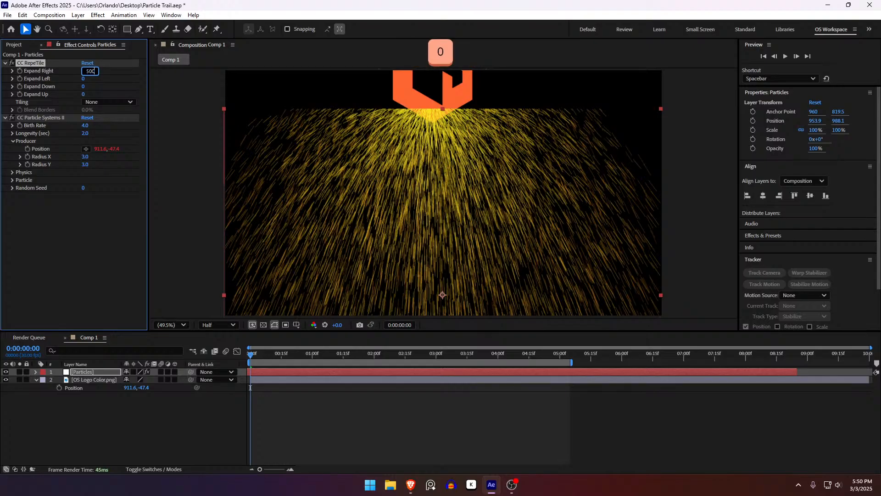
{"action": "type", "text": "500"}
{"action": "key", "text": "Tab"}
{"action": "type", "text": "500"}
{"action": "key", "text": "Tab"}
{"action": "type", "text": "500"}
{"action": "key", "text": "Return"}
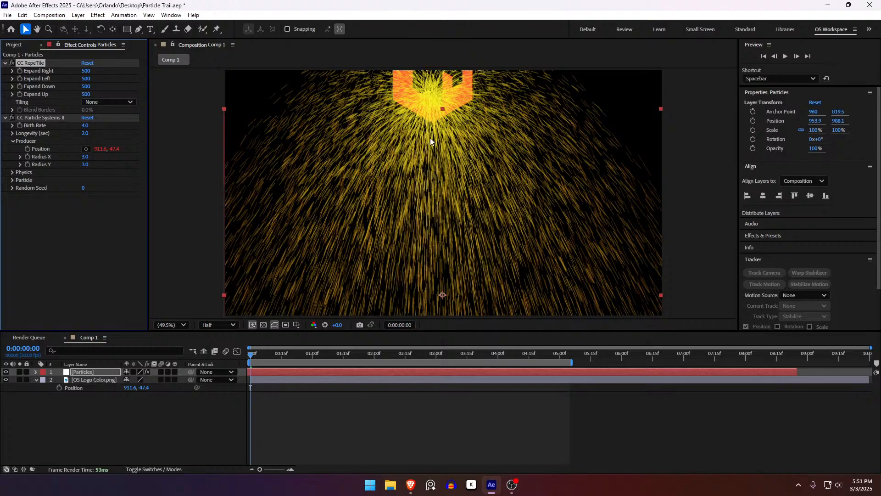
Step: Keyframe the logo's Position from about 453.3, 521.8 at 0:00:00:00 to about 1394.0, 521.8 at 0:00:00:19
{"action": "left_click", "coordinate": [291, 387]}
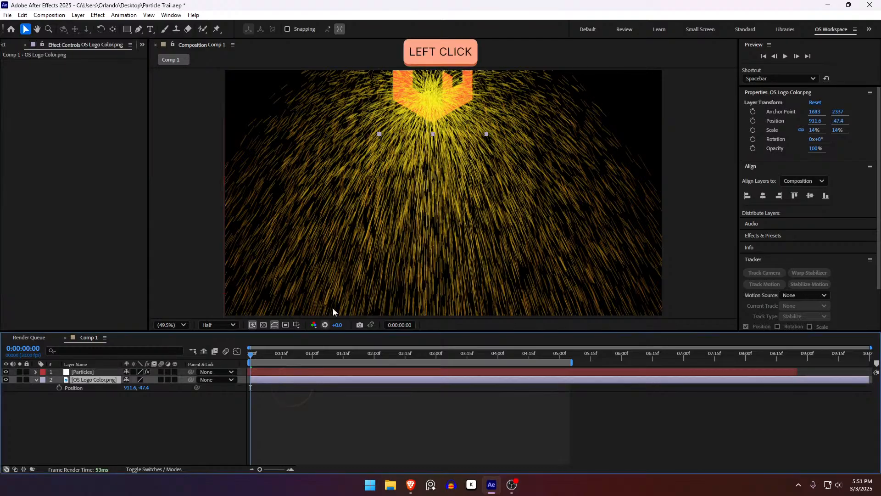
{"action": "left_click_drag", "start_coordinate": [423, 101], "coordinate": [327, 237]}
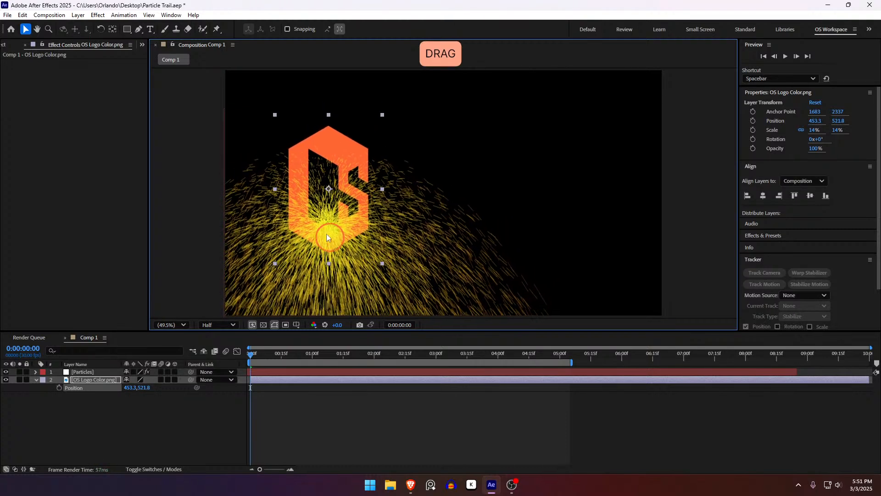
{"action": "key", "text": "p"}
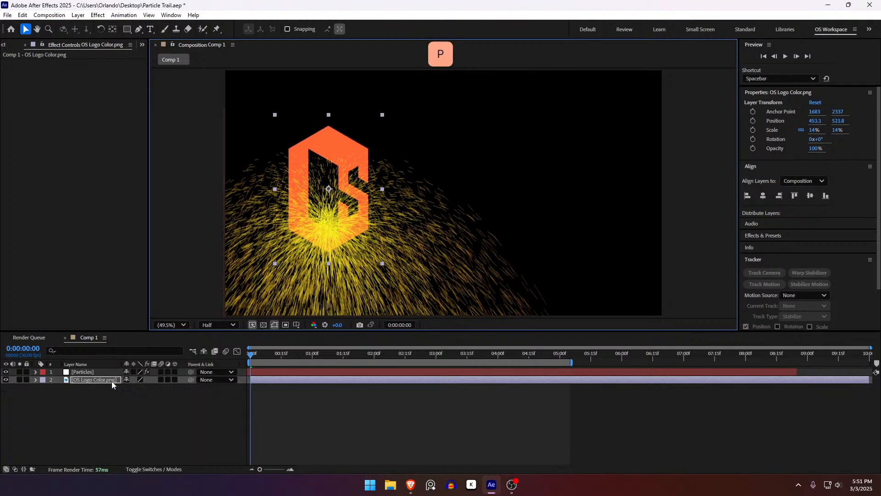
{"action": "left_click", "coordinate": [58, 388]}
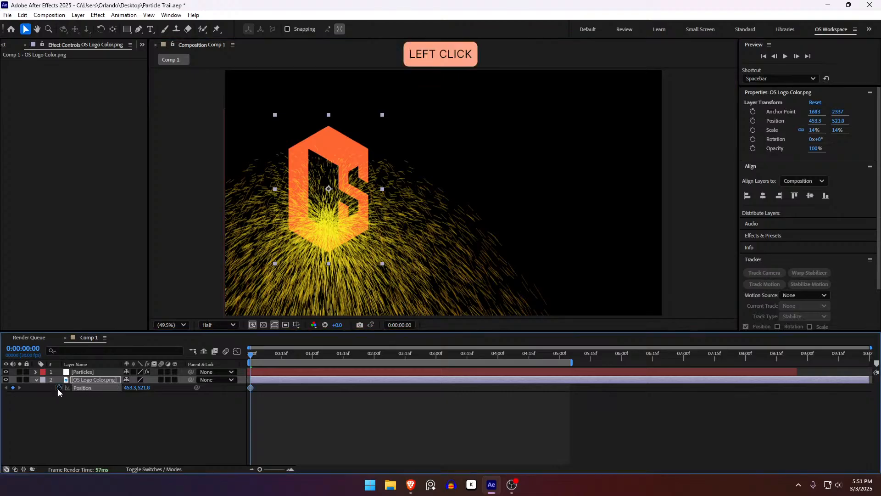
{"action": "left_click_drag", "start_coordinate": [267, 356], "coordinate": [290, 356]}
{"action": "left_click_drag", "start_coordinate": [361, 218], "coordinate": [534, 220]}
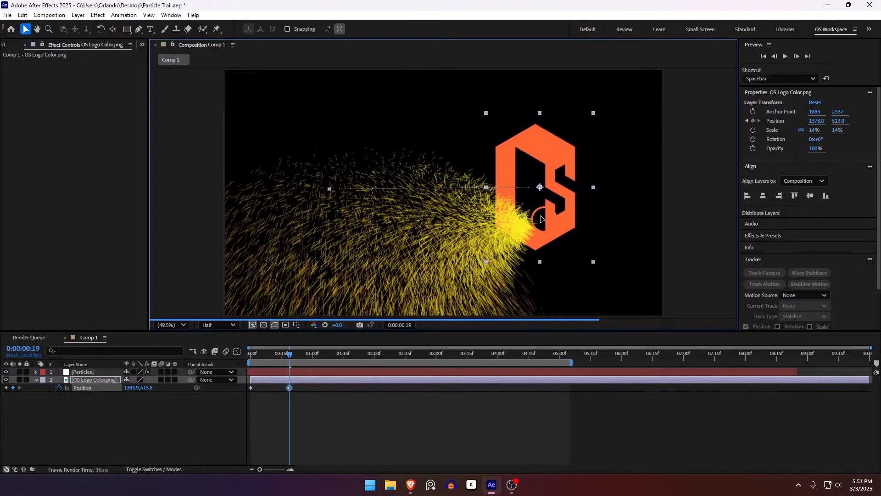
Step: Apply Easy Ease to both Position keyframes of the logo layer
{"action": "left_click", "coordinate": [292, 387]}
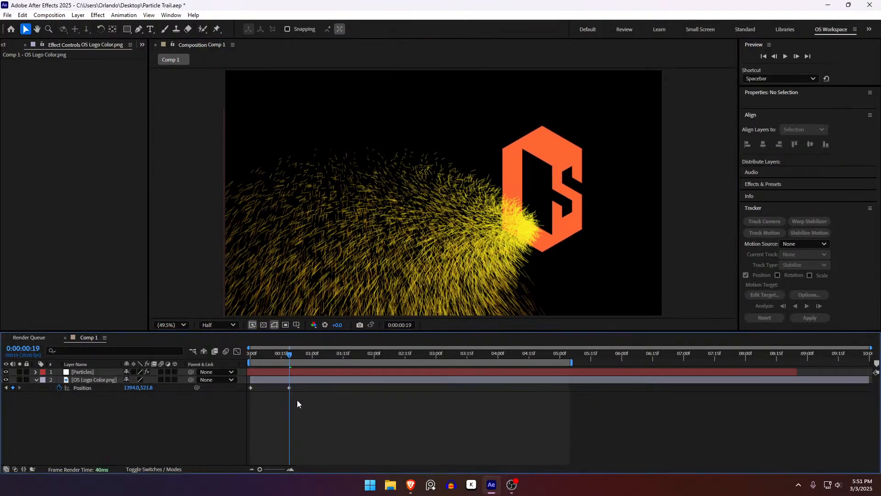
{"action": "left_click_drag", "start_coordinate": [297, 400], "coordinate": [231, 382]}
{"action": "key", "text": "F9"}
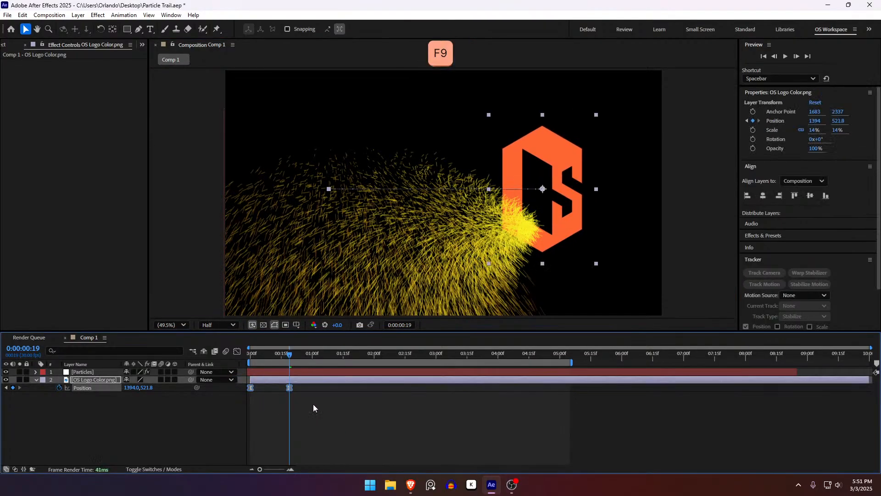
{"action": "left_click", "coordinate": [303, 398]}
Step: Play back the eased logo movement from the start and scrub through it to check how the particles follow
{"action": "left_click_drag", "start_coordinate": [268, 356], "coordinate": [250, 359]}
{"action": "key", "text": "space"}
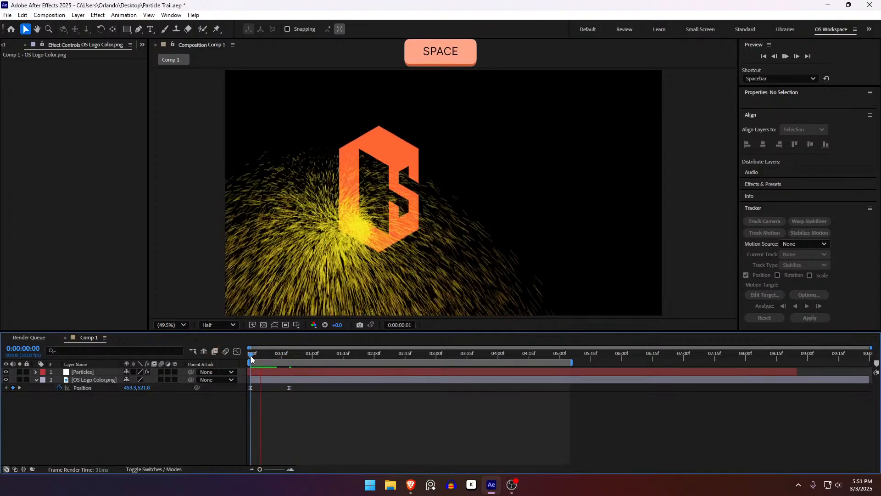
{"action": "left_click", "coordinate": [247, 356]}
{"action": "key", "text": "space"}
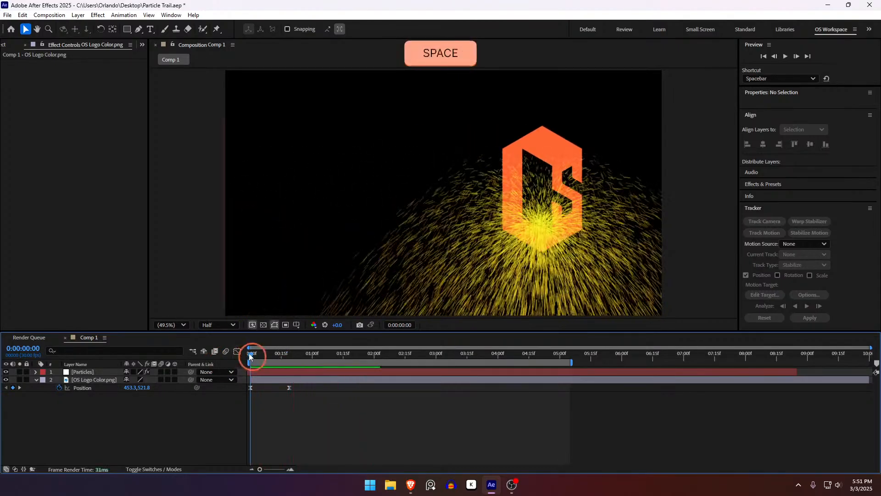
{"action": "left_click", "coordinate": [249, 355]}
{"action": "left_click_drag", "start_coordinate": [250, 356], "coordinate": [291, 362]}
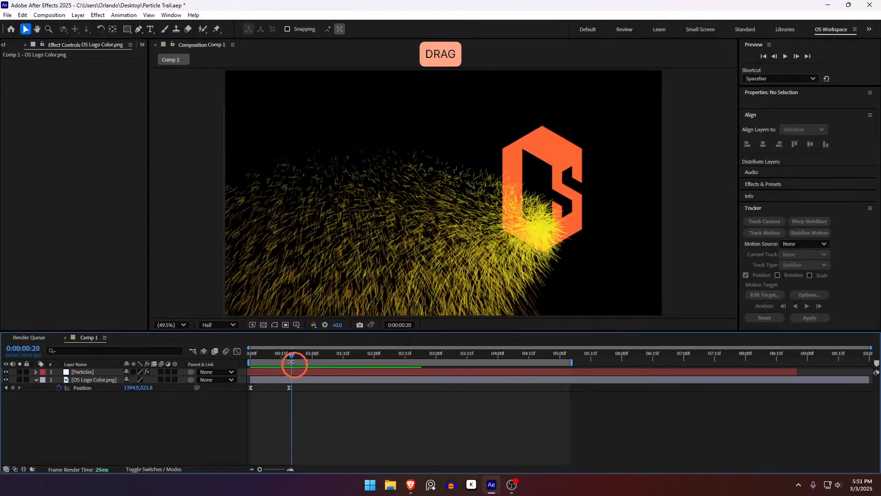
Step: Select the Particles layer, collapse CC RepeTile and expand only the Physics settings of CC Particle Systems II
{"action": "left_click", "coordinate": [294, 371]}
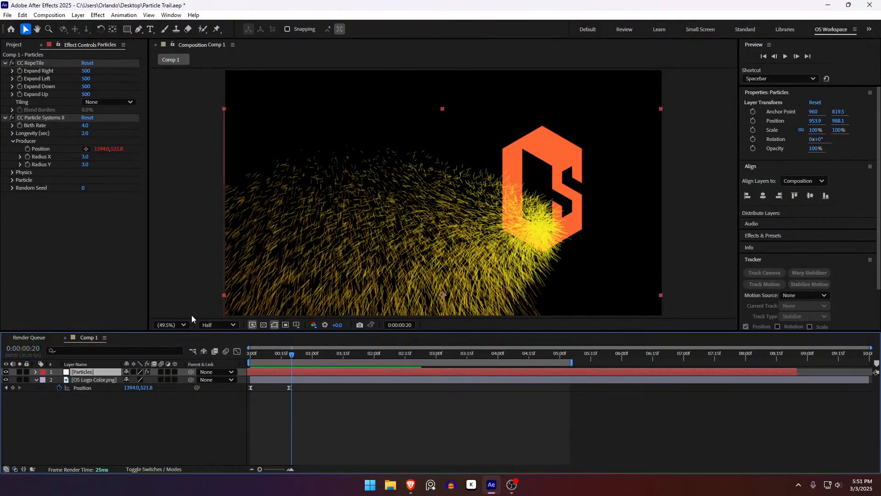
{"action": "left_click", "coordinate": [6, 63]}
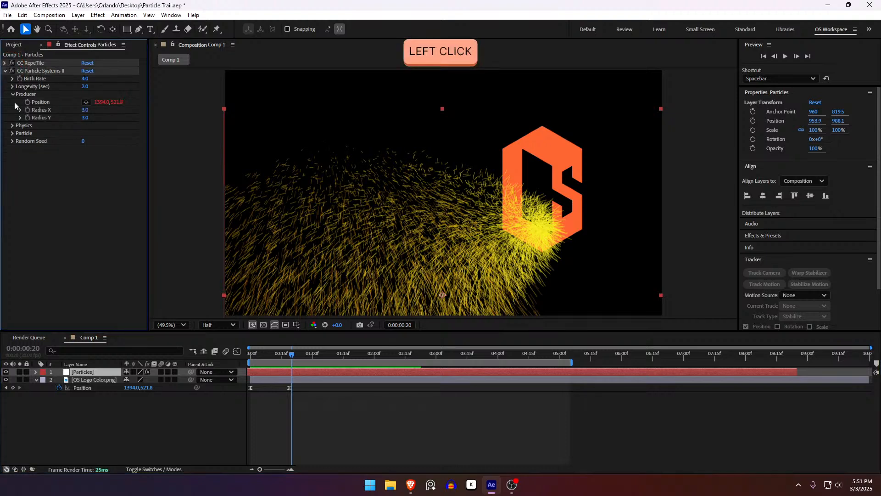
{"action": "left_click", "coordinate": [11, 95]}
{"action": "left_click", "coordinate": [11, 95]}
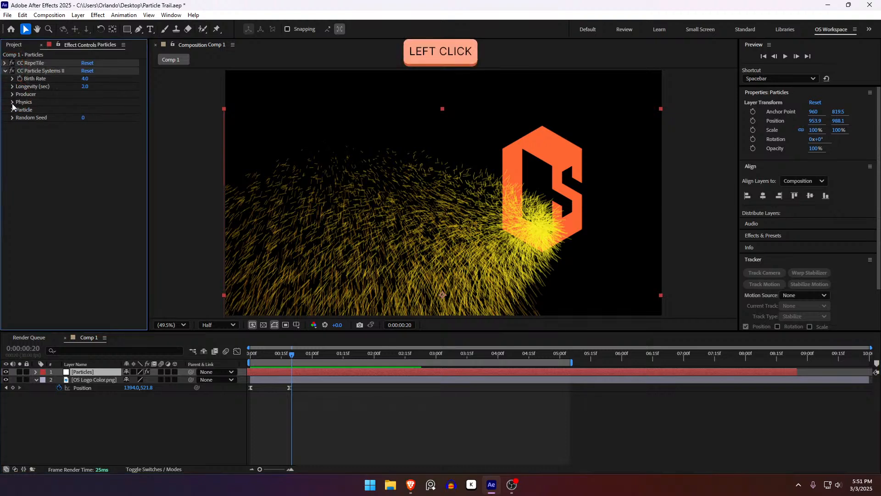
{"action": "left_click", "coordinate": [13, 109]}
{"action": "left_click", "coordinate": [12, 109]}
{"action": "left_click", "coordinate": [27, 102]}
{"action": "left_click", "coordinate": [12, 102]}
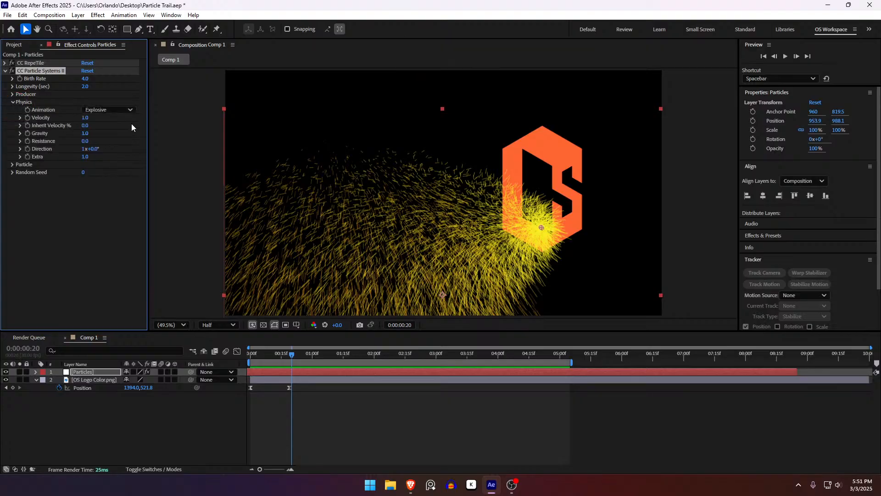
Step: Set the Physics Velocity of CC Particle Systems II to 0.1 and preview the trail from the start
{"action": "left_click_drag", "start_coordinate": [303, 355], "coordinate": [347, 352]}
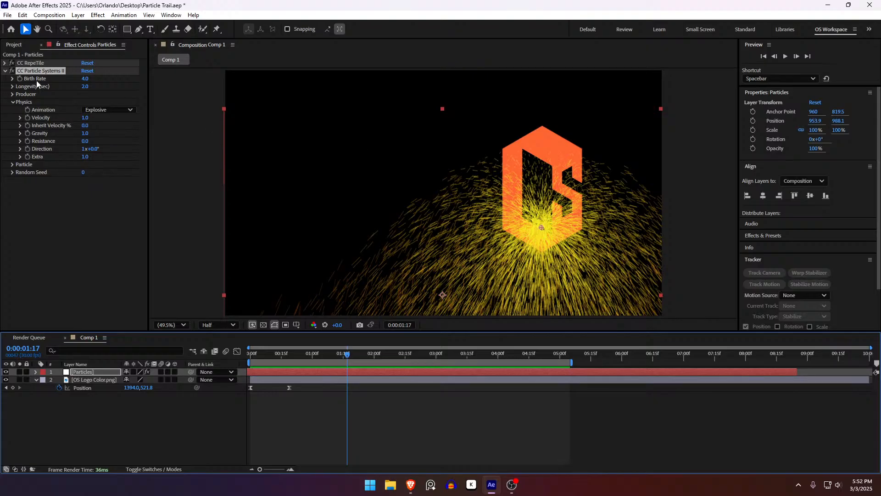
{"action": "left_click_drag", "start_coordinate": [86, 120], "coordinate": [76, 124]}
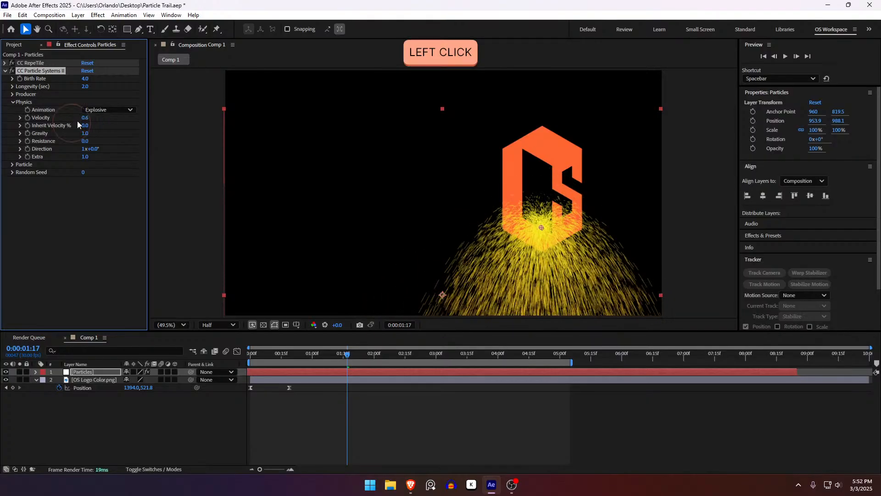
{"action": "type", "text": "0.1"}
{"action": "key", "text": "Return"}
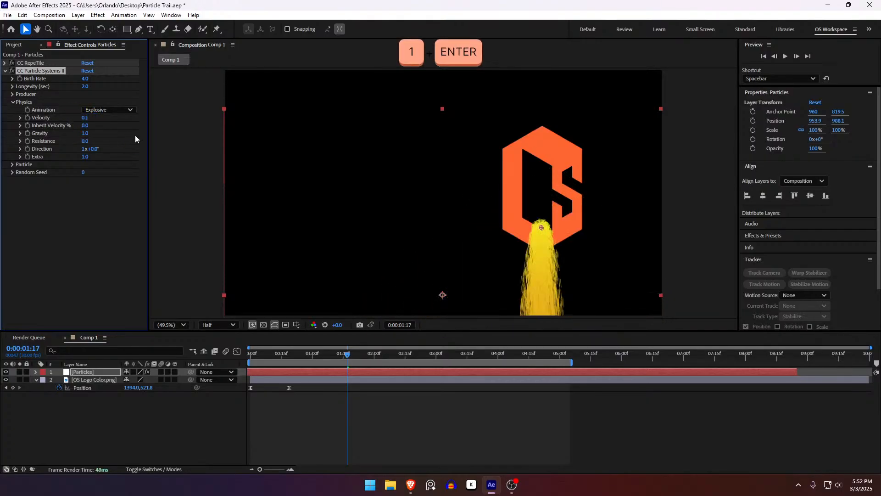
{"action": "left_click_drag", "start_coordinate": [299, 359], "coordinate": [219, 362]}
{"action": "key", "text": "space"}
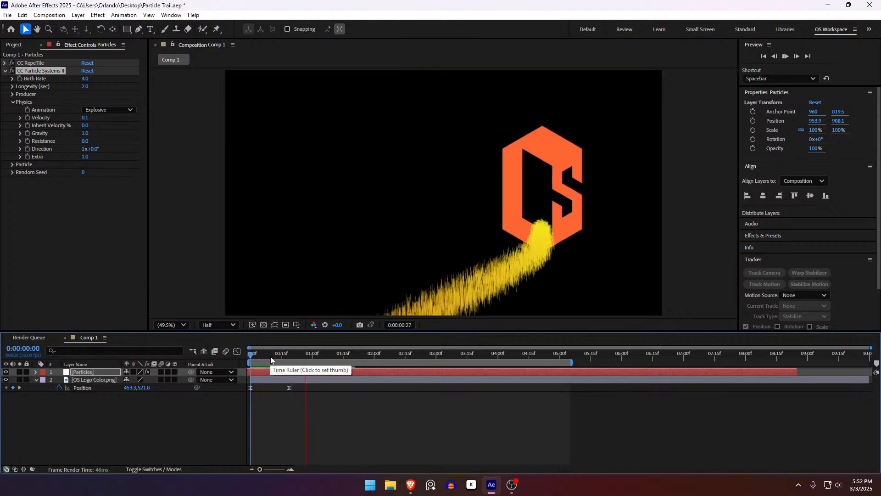
{"action": "left_click", "coordinate": [133, 361]}
{"action": "key", "text": "space"}
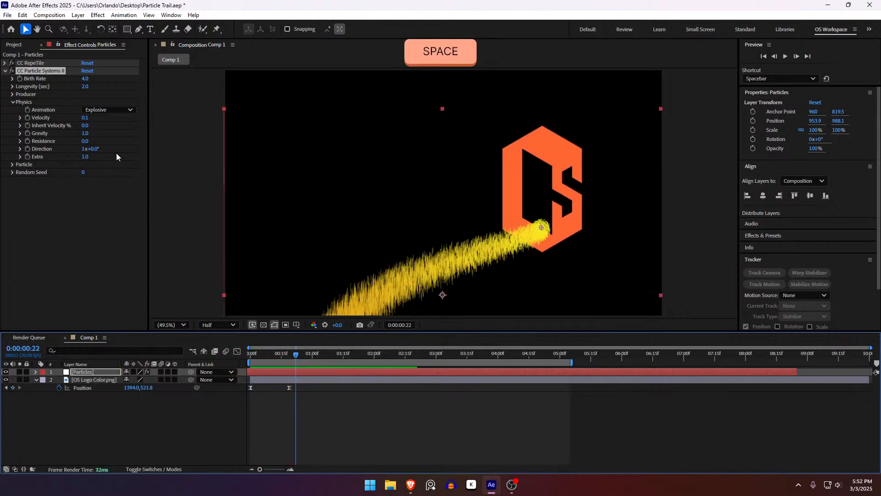
Step: Set the particles' Velocity to 0.3 and preview the animation from the start
{"action": "type", "text": ".3"}
{"action": "key", "text": "Return"}
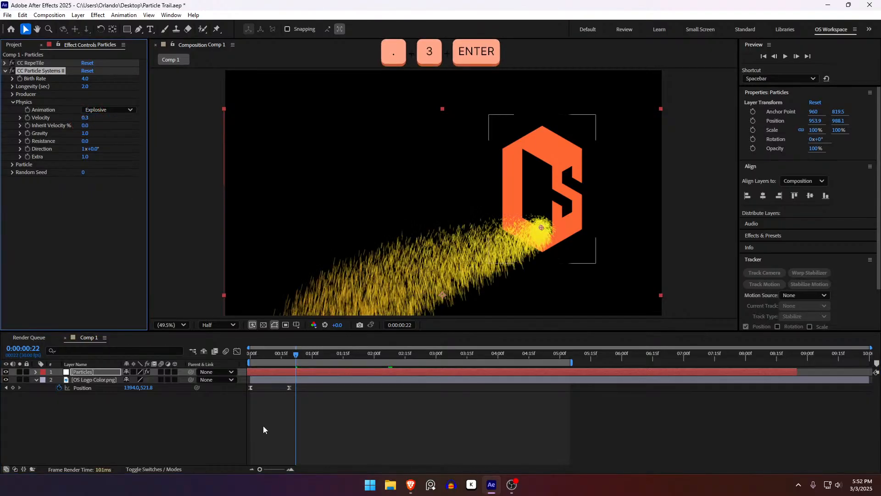
{"action": "left_click", "coordinate": [249, 354]}
{"action": "key", "text": "space"}
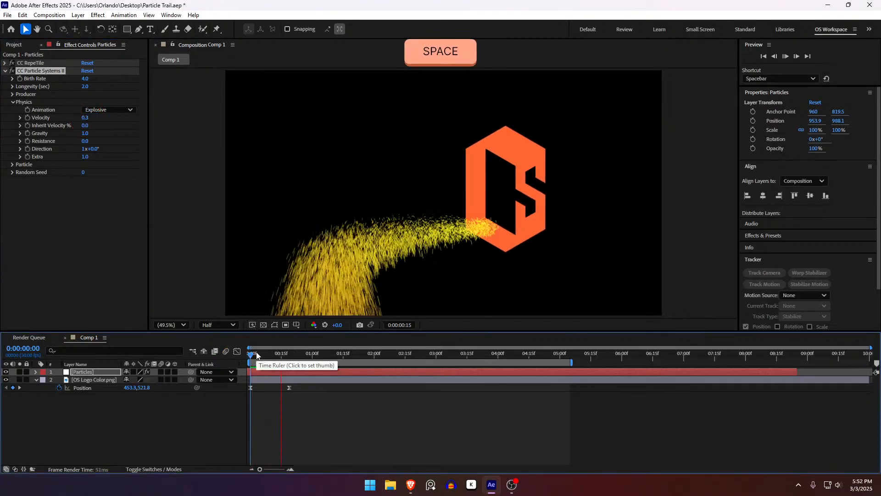
{"action": "key", "text": "space"}
Step: Set the particles' Velocity to 0.2 at 0:00:00:23 and play the animation from the start
{"action": "left_click_drag", "start_coordinate": [256, 352], "coordinate": [298, 334]}
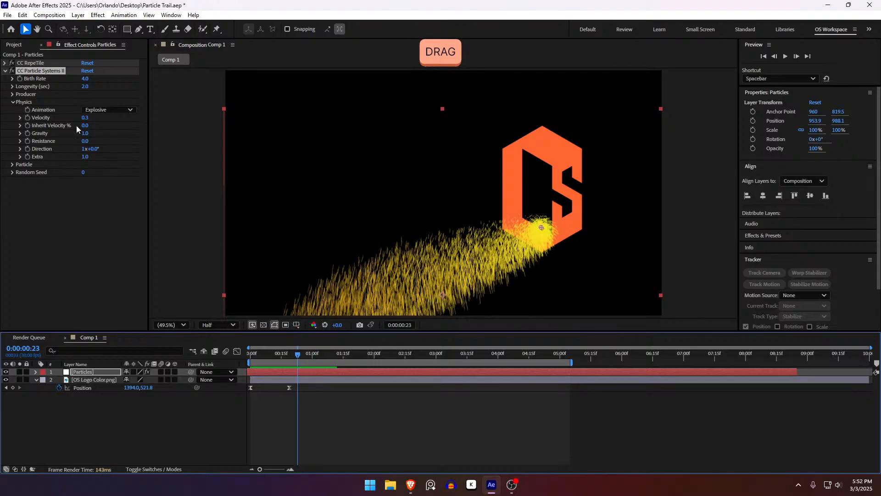
{"action": "left_click", "coordinate": [85, 116]}
{"action": "type", "text": ".2"}
{"action": "key", "text": "Return"}
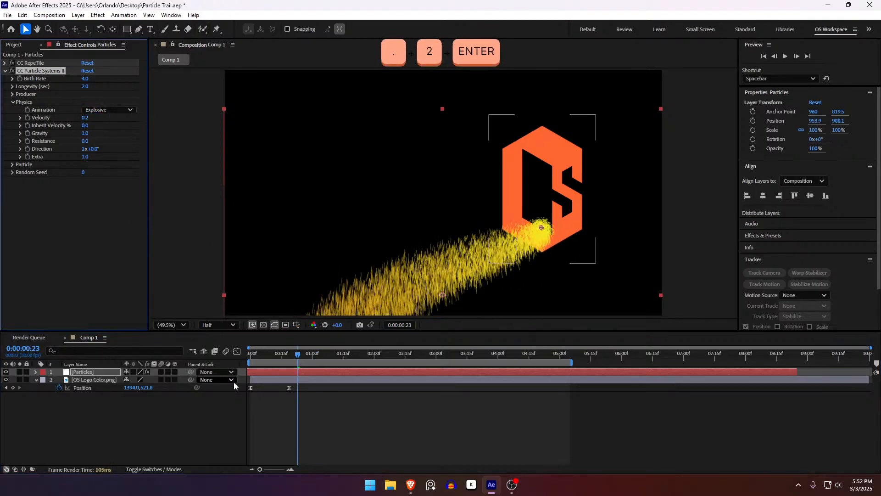
{"action": "left_click", "coordinate": [249, 353]}
{"action": "key", "text": "space"}
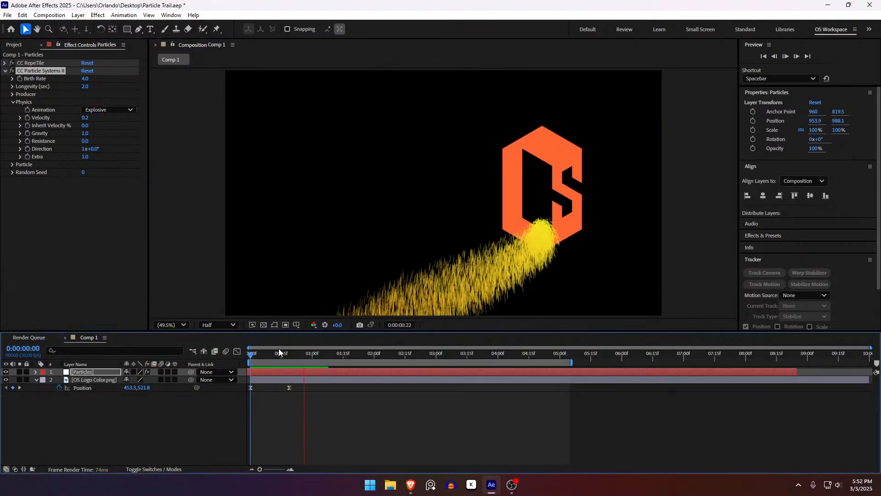
Step: Set the Physics Gravity of CC Particle Systems II to 0.1 at 0:00:00:09
{"action": "left_click_drag", "start_coordinate": [320, 352], "coordinate": [269, 362]}
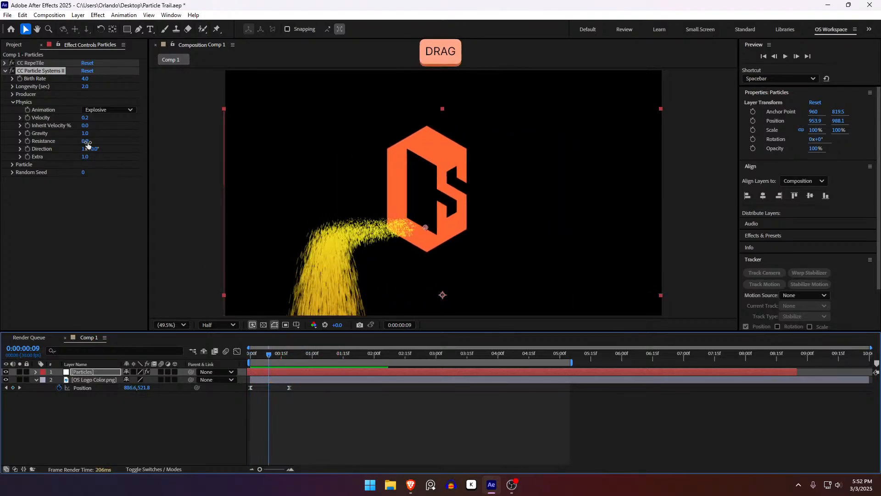
{"action": "left_click_drag", "start_coordinate": [85, 133], "coordinate": [89, 133]}
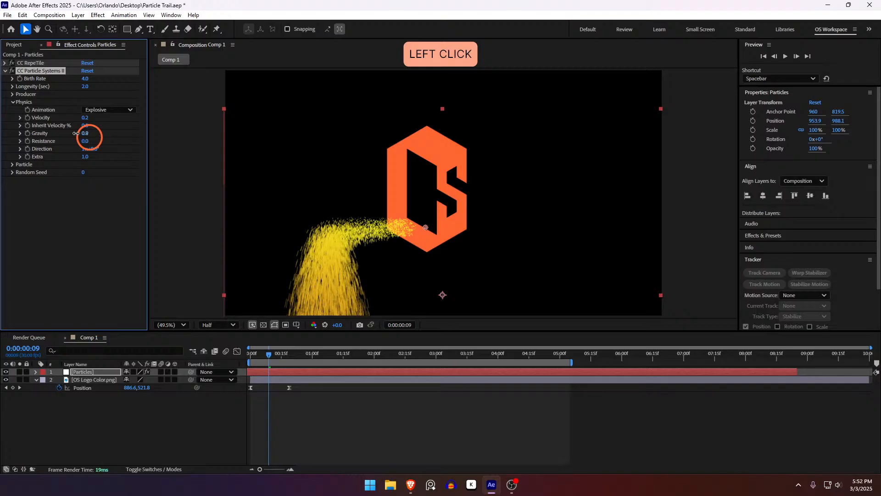
{"action": "left_click", "coordinate": [89, 133]}
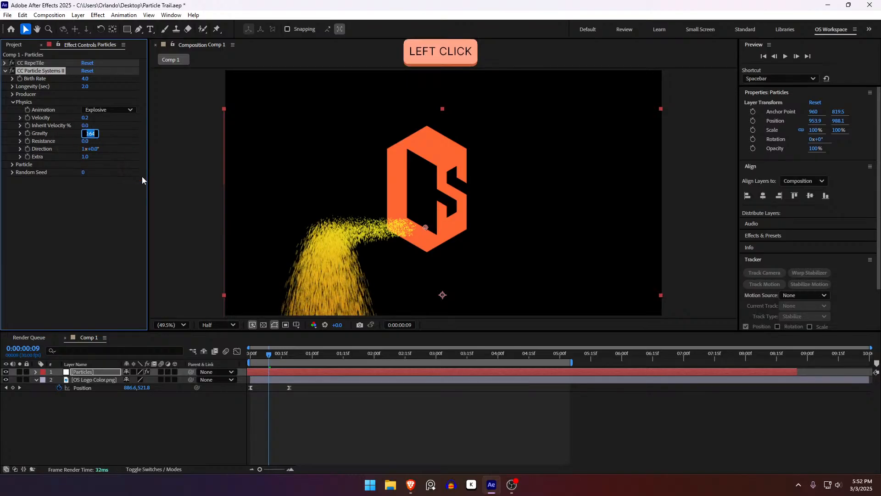
{"action": "type", "text": "0.1"}
{"action": "key", "text": "Return"}
Step: Deselect the layer and replay the animation from the start several times to check the trail's reduced gravity
{"action": "left_click", "coordinate": [271, 431]}
{"action": "left_click", "coordinate": [255, 354]}
{"action": "key", "text": "space"}
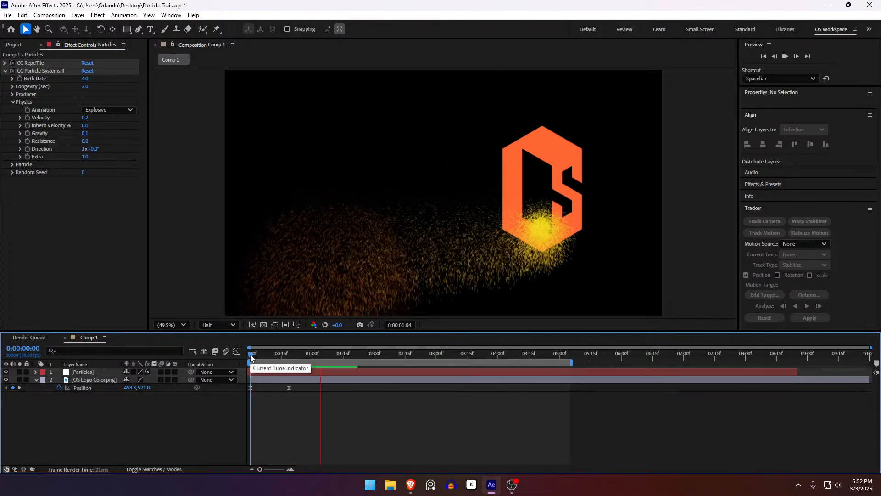
{"action": "left_click", "coordinate": [253, 354]}
{"action": "key", "text": "space"}
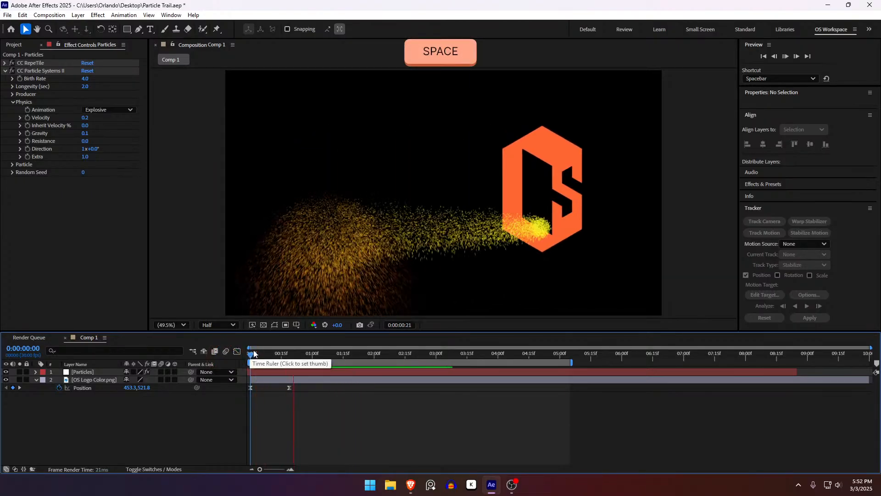
{"action": "left_click_drag", "start_coordinate": [253, 354], "coordinate": [221, 352]}
{"action": "key", "text": "space"}
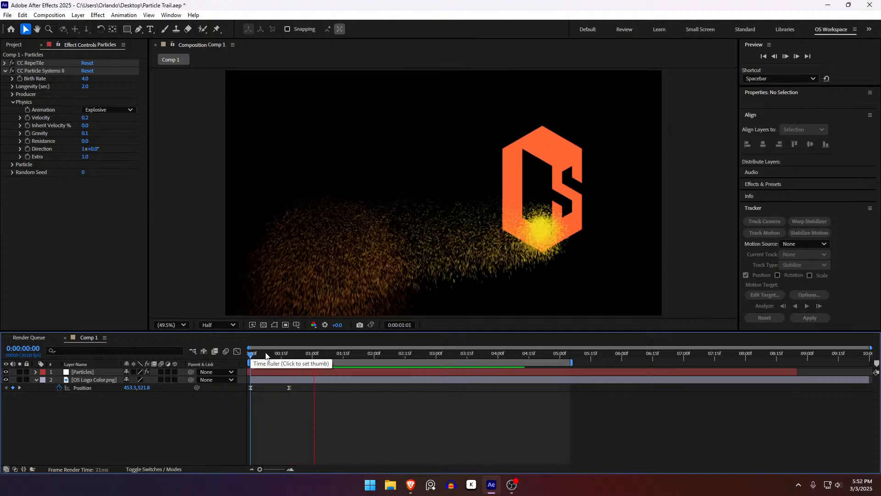
{"action": "key", "text": "space"}
Step: Set the particles' Velocity to 0.1 and preview the narrower trail from the first frame
{"action": "left_click", "coordinate": [85, 118]}
{"action": "type", "text": ".1"}
{"action": "key", "text": "Return"}
{"action": "left_click", "coordinate": [300, 441]}
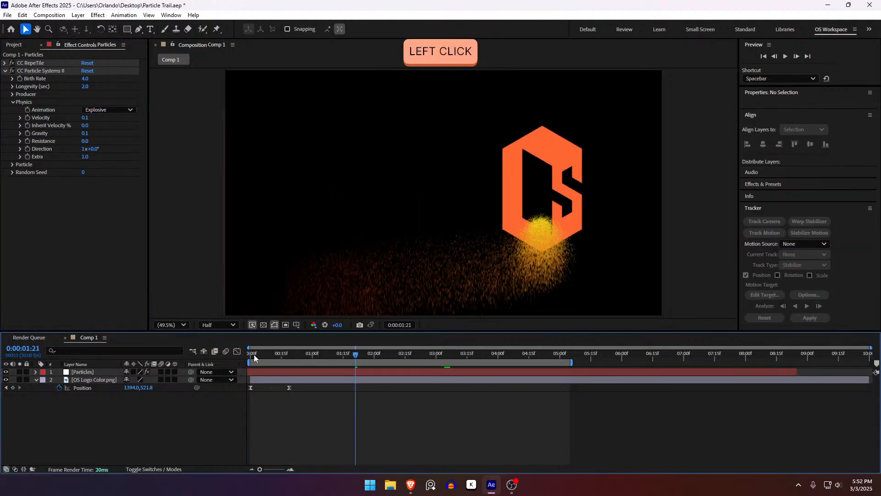
{"action": "key", "text": "space"}
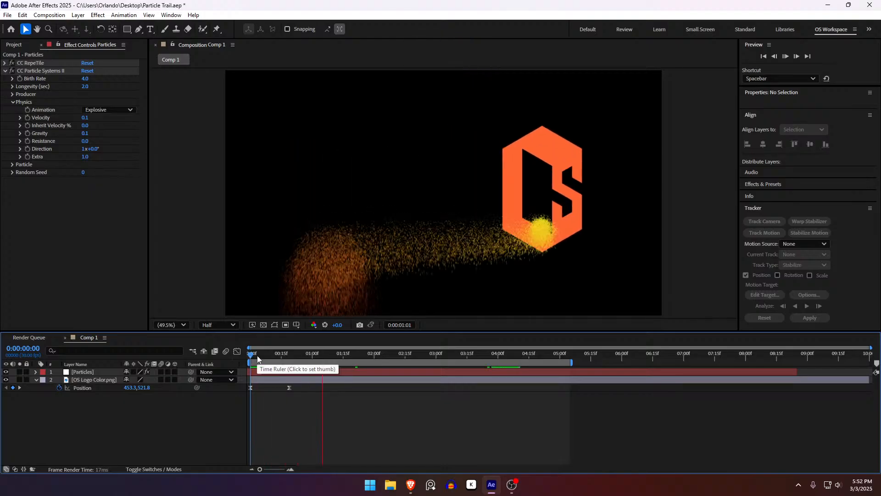
{"action": "key", "text": "space"}
Step: Examine the particles falling from the logo's lower part at 0:00:02:09
{"action": "left_click_drag", "start_coordinate": [257, 355], "coordinate": [392, 356]}
{"action": "scroll", "coordinate": [558, 219], "scroll_direction": "up", "scroll_amount": 3}
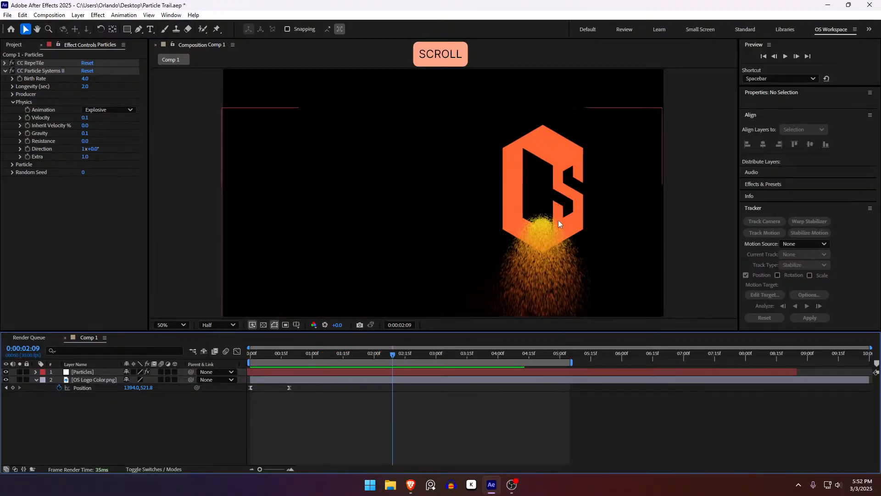
{"action": "left_click_drag", "start_coordinate": [583, 220], "coordinate": [516, 213]}
{"action": "scroll", "coordinate": [515, 213], "scroll_direction": "down", "scroll_amount": 2}
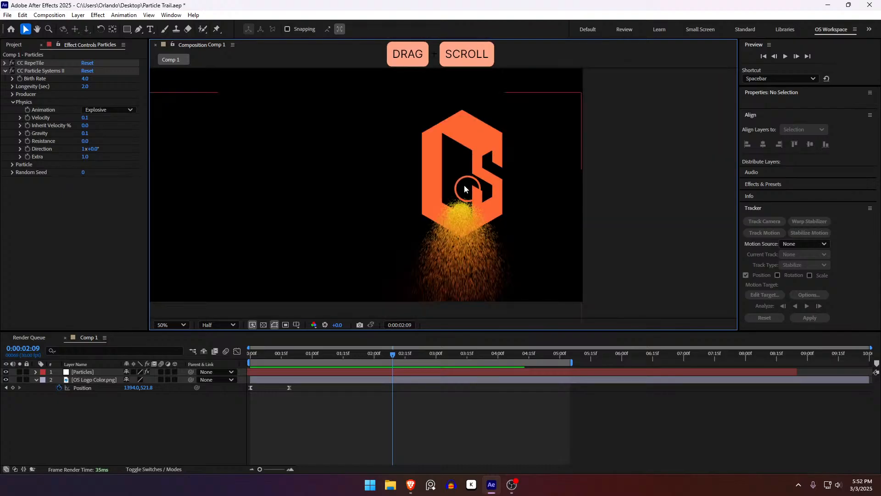
{"action": "left_click_drag", "start_coordinate": [436, 164], "coordinate": [431, 177]}
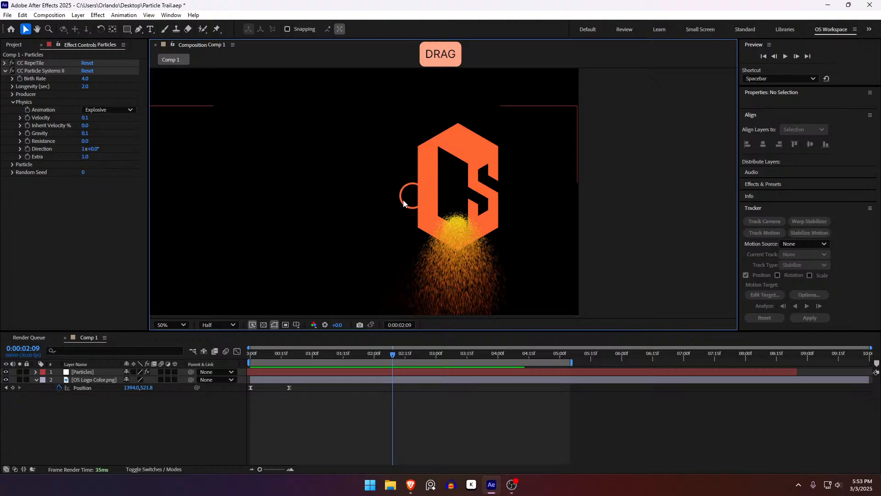
Step: Set the particle producer's Radius X to 12 and Radius Y to 5, and preview the wider emission from the first frame
{"action": "left_click", "coordinate": [12, 95]}
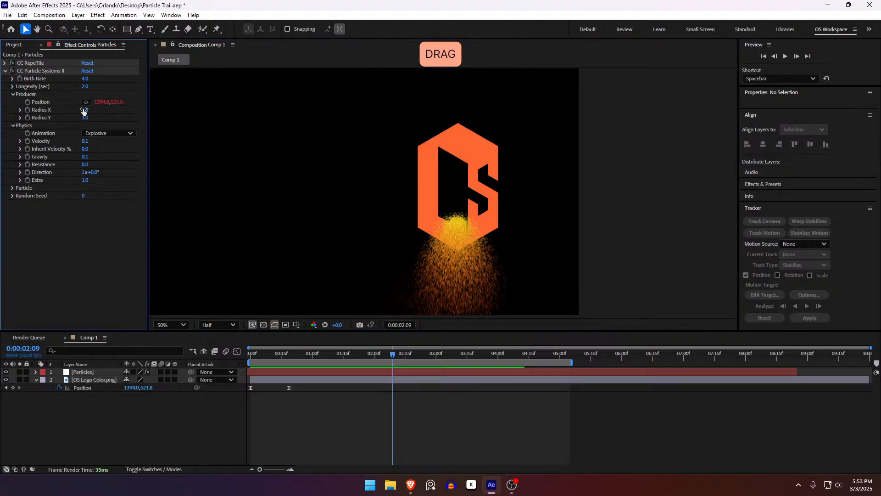
{"action": "left_click", "coordinate": [85, 110]}
{"action": "left_click_drag", "start_coordinate": [86, 110], "coordinate": [85, 117]}
{"action": "left_click", "coordinate": [307, 410]}
{"action": "left_click_drag", "start_coordinate": [270, 353], "coordinate": [217, 354]}
{"action": "key", "text": "space"}
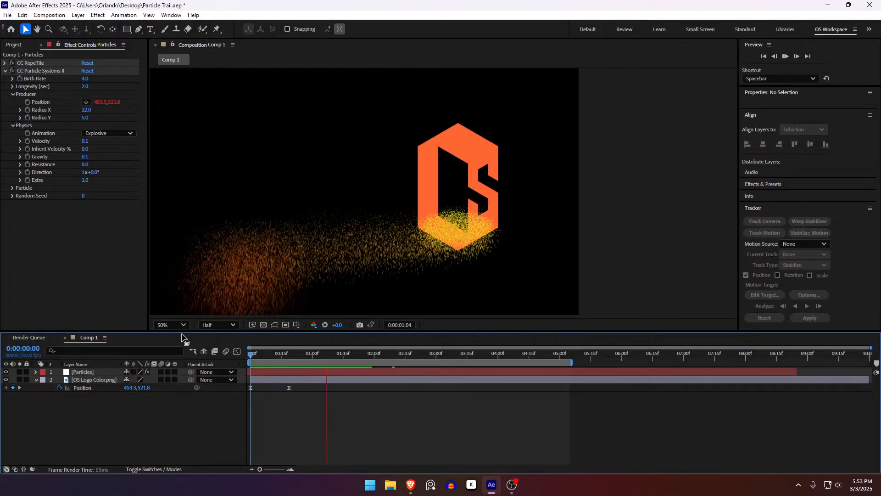
Step: Fit the whole composition in the viewer and replay the trail from the start, inspecting it around 0:00:01:12
{"action": "left_click", "coordinate": [177, 325]}
{"action": "left_click", "coordinate": [179, 146]}
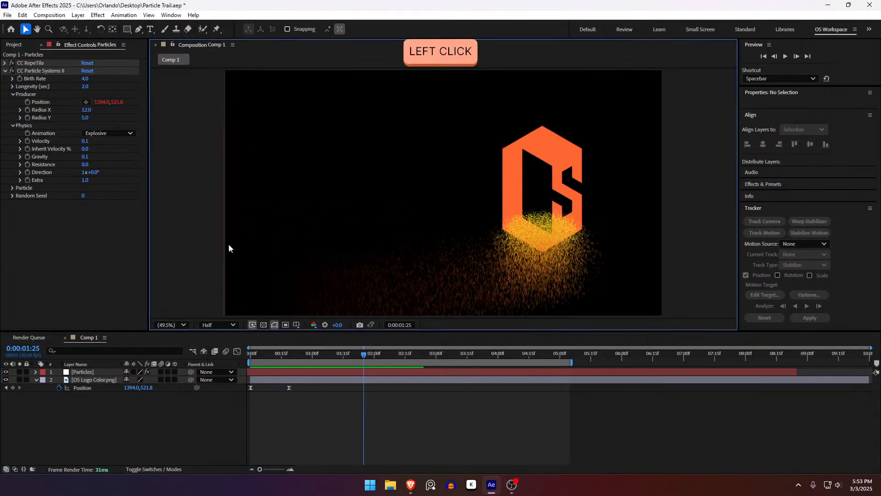
{"action": "key", "text": "space"}
{"action": "left_click_drag", "start_coordinate": [237, 350], "coordinate": [237, 350]}
{"action": "key", "text": "space"}
{"action": "left_click_drag", "start_coordinate": [292, 354], "coordinate": [340, 362]}
{"action": "key", "text": "space"}
Step: Copy the logo's first Position keyframe to 0:00:01:10 so it returns to its starting point, and preview the motion
{"action": "left_click", "coordinate": [346, 380]}
{"action": "left_click", "coordinate": [250, 387]}
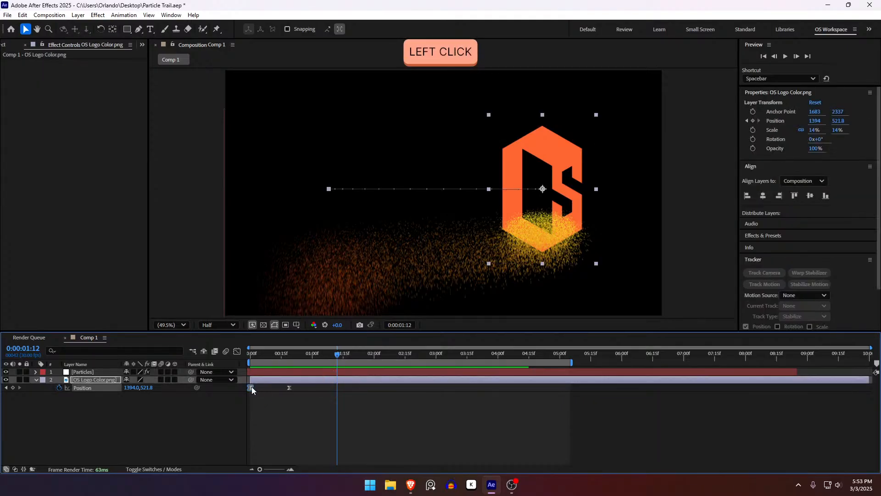
{"action": "left_click", "coordinate": [333, 359]}
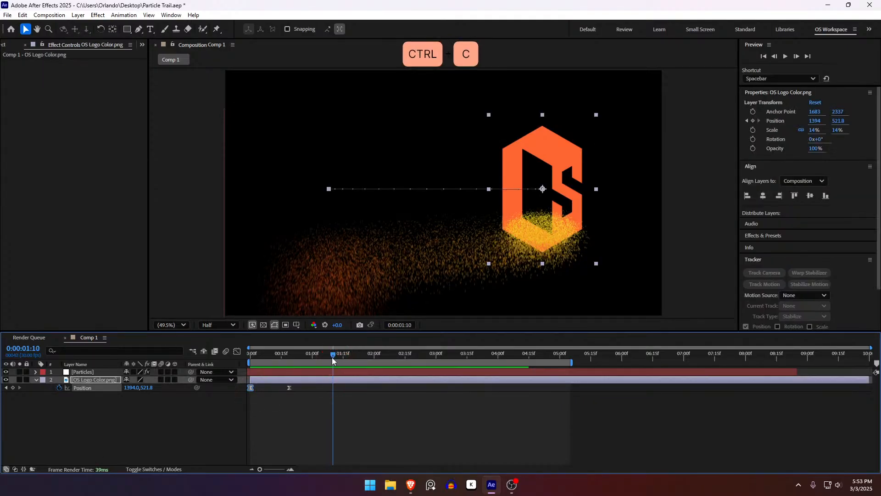
{"action": "key", "text": "ctrl+v"}
{"action": "left_click", "coordinate": [334, 404]}
{"action": "key", "text": "space"}
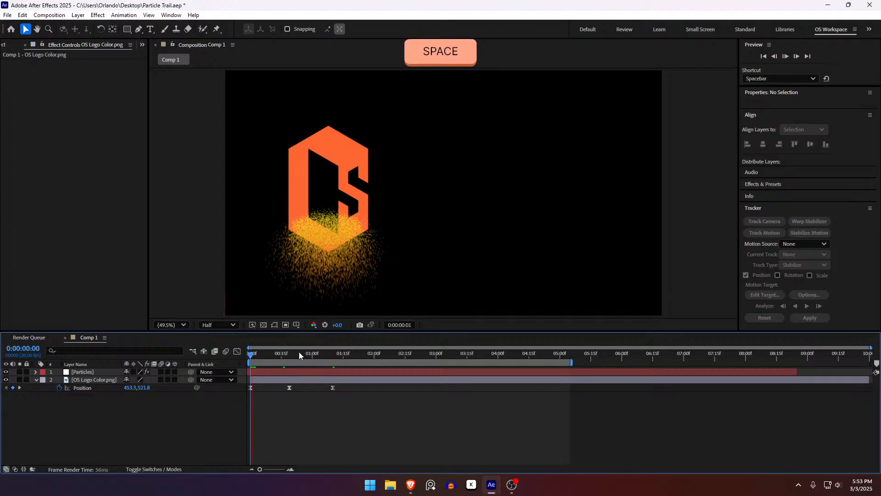
Step: Move the logo's second Position keyframe to 0:00:00:25 and the third to about 0:00:01:18, and replay the slower motion
{"action": "mouse_move", "coordinate": [312, 358]}
{"action": "left_mouse_down"}
{"action": "mouse_move", "coordinate": [270, 357]}
{"action": "mouse_move", "coordinate": [313, 357]}
{"action": "mouse_move", "coordinate": [272, 356]}
{"action": "mouse_move", "coordinate": [296, 357]}
{"action": "left_mouse_up"}
{"action": "left_click_drag", "start_coordinate": [291, 387], "coordinate": [304, 388]}
{"action": "left_click_drag", "start_coordinate": [333, 388], "coordinate": [350, 388]}
{"action": "left_click", "coordinate": [338, 398]}
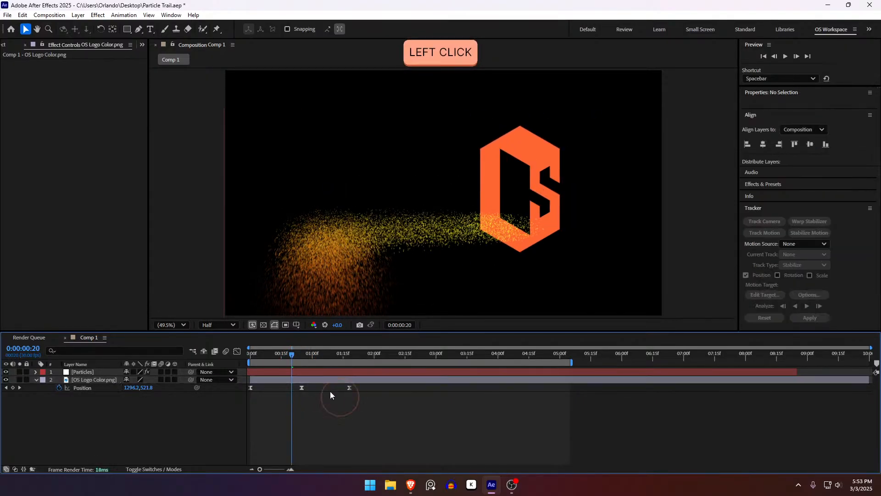
{"action": "left_click_drag", "start_coordinate": [289, 355], "coordinate": [251, 357]}
{"action": "key", "text": "space"}
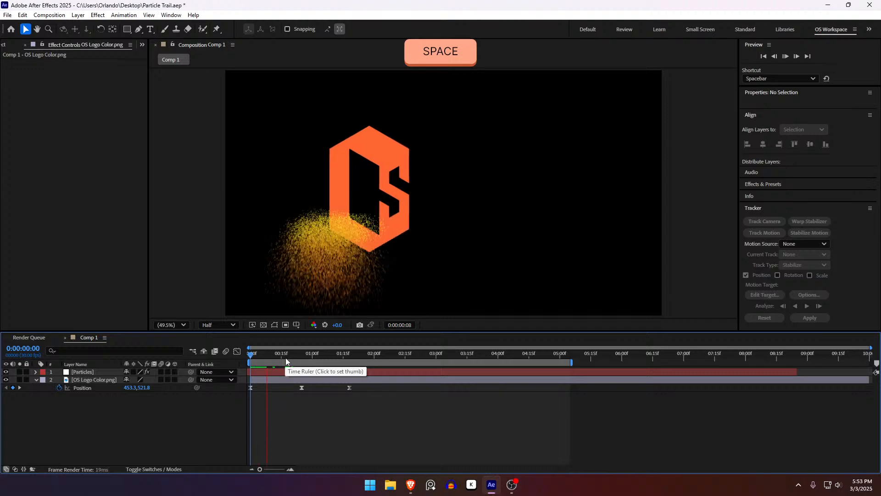
Step: Set Inherit Velocity % of the Particles layer to 50 with the time at 0:00:00:29
{"action": "left_click", "coordinate": [296, 359]}
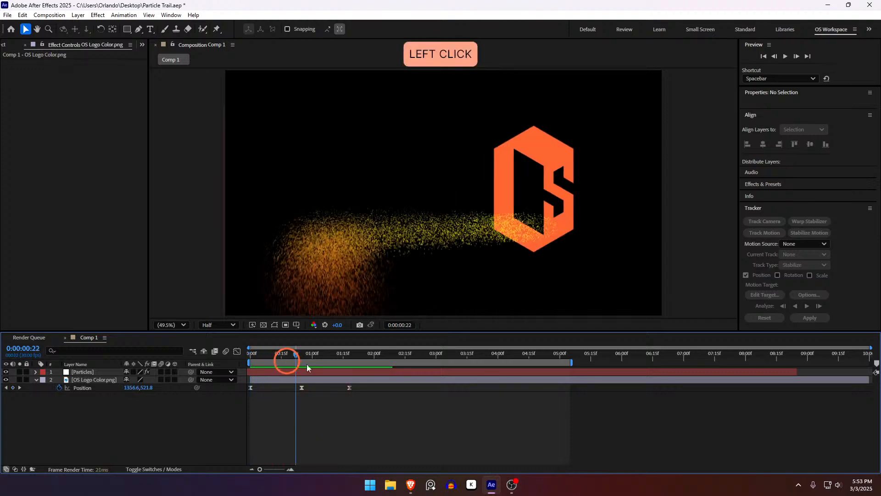
{"action": "left_click_drag", "start_coordinate": [306, 365], "coordinate": [310, 369]}
{"action": "left_click", "coordinate": [309, 378]}
{"action": "left_click", "coordinate": [309, 393]}
{"action": "left_click", "coordinate": [308, 373]}
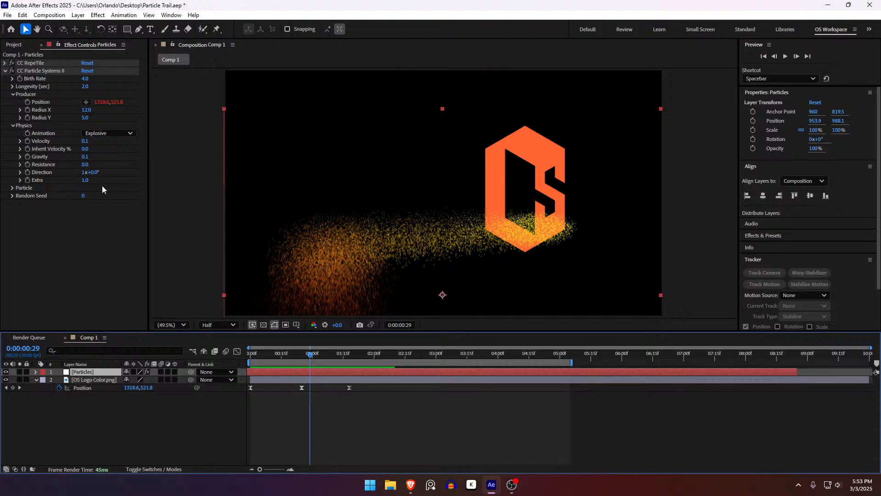
{"action": "left_click", "coordinate": [84, 149]}
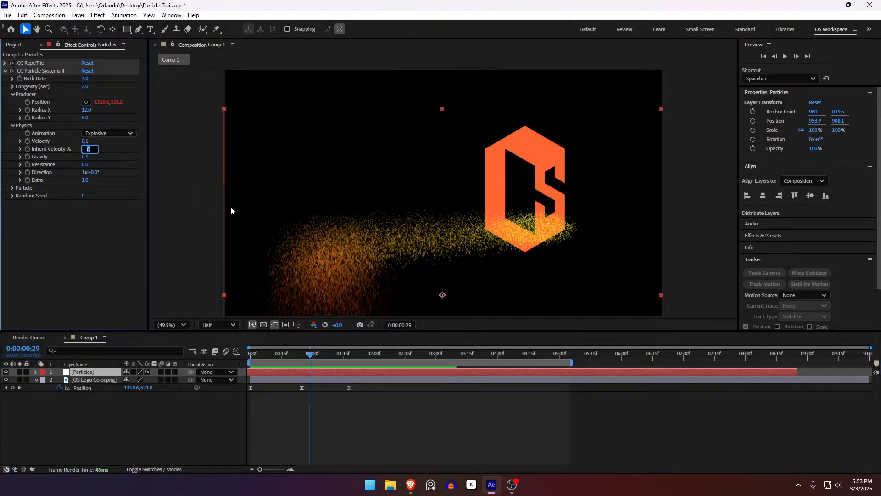
{"action": "key", "text": "Return"}
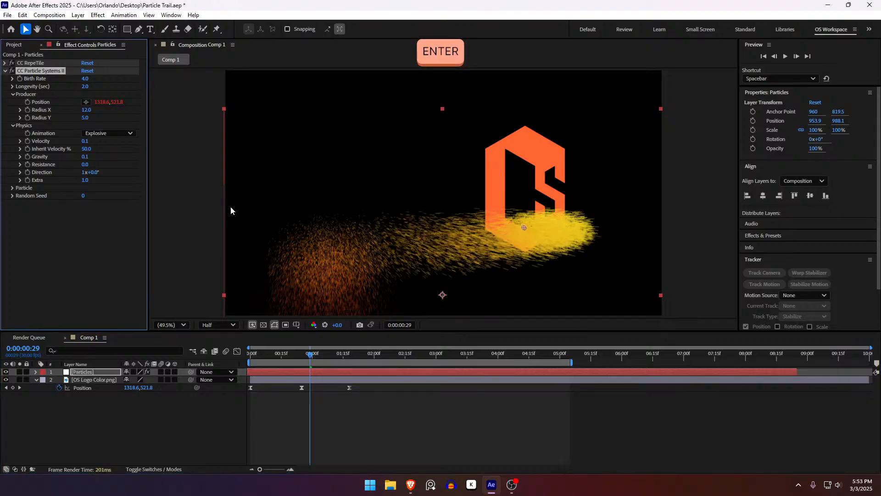
Step: Deselect the layer and replay the animation from the first frame to check how the particles inherit the logo's motion
{"action": "left_click", "coordinate": [411, 447]}
{"action": "left_click_drag", "start_coordinate": [282, 354], "coordinate": [237, 354]}
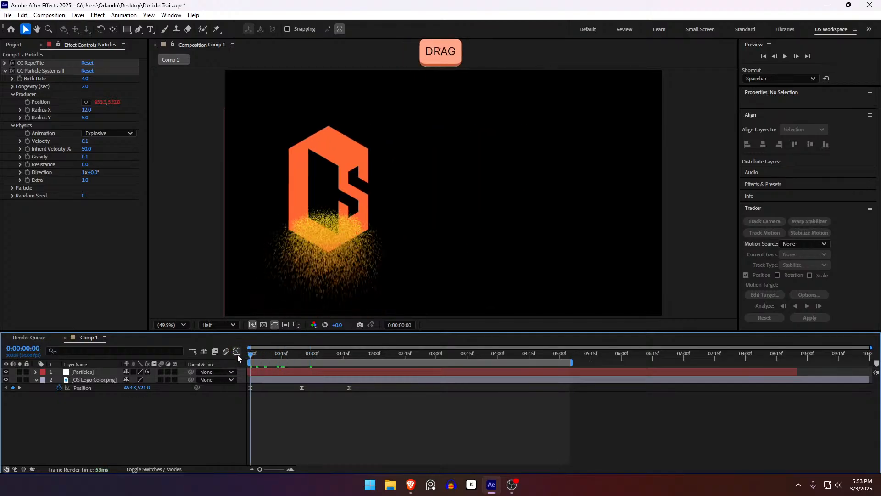
{"action": "key", "text": "space"}
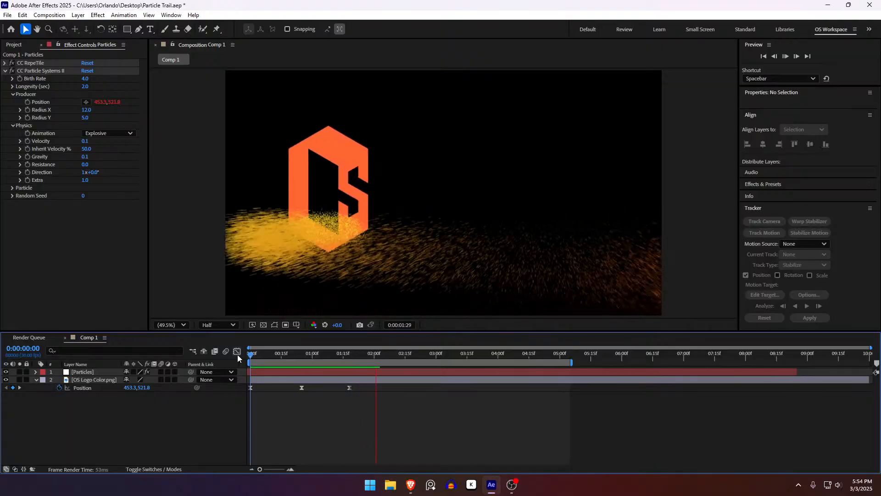
{"action": "key", "text": "space"}
{"action": "left_click", "coordinate": [238, 354]}
{"action": "left_click", "coordinate": [237, 351]}
{"action": "left_click", "coordinate": [251, 353]}
{"action": "key", "text": "space"}
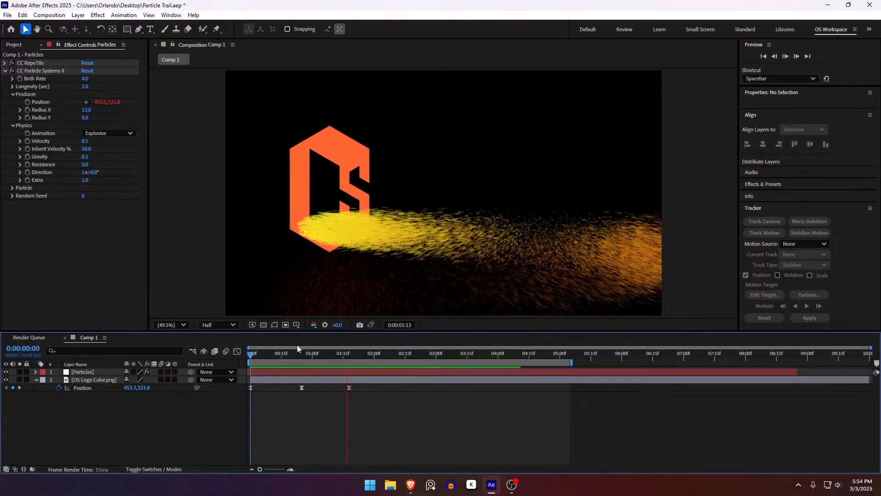
{"action": "key", "text": "space"}
Step: Set the particles' Inherit Velocity % to 25 and preview the trail from the first frame
{"action": "left_click_drag", "start_coordinate": [136, 275], "coordinate": [124, 253]}
{"action": "left_click", "coordinate": [89, 150]}
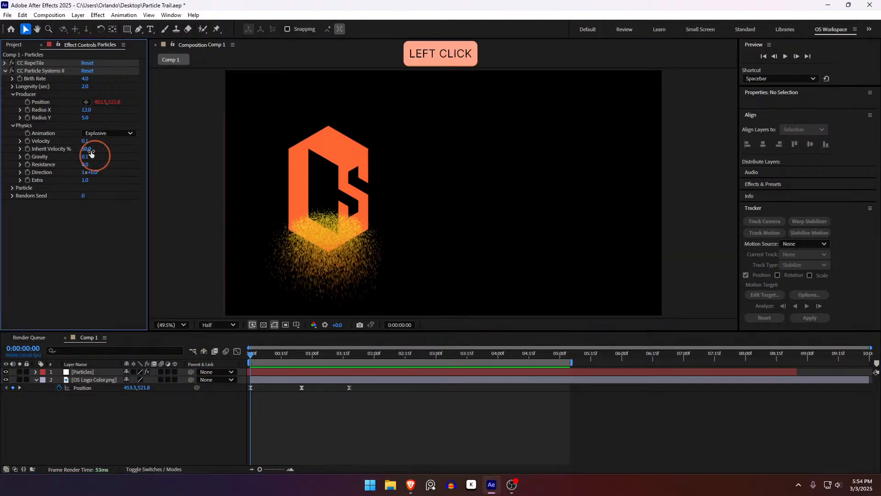
{"action": "type", "text": "25"}
{"action": "key", "text": "Return"}
{"action": "key", "text": "space"}
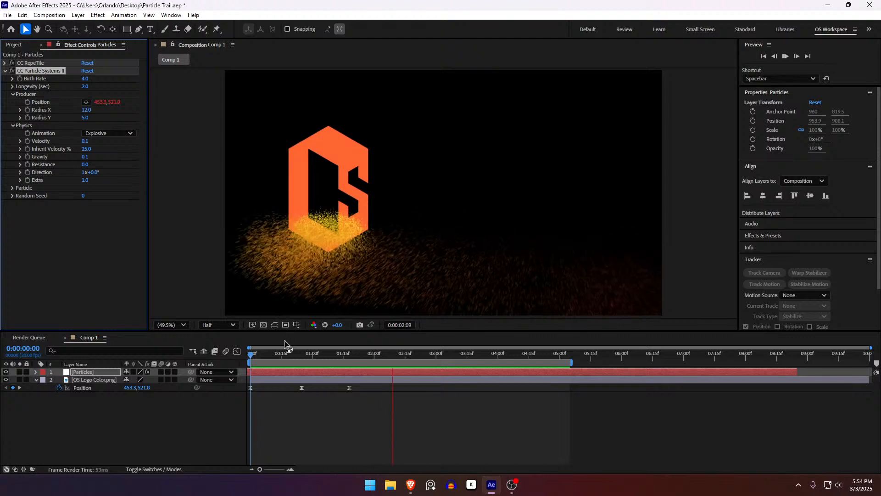
{"action": "left_click", "coordinate": [232, 357]}
Step: Set the particles' Inherit Velocity % to 40 and scrub through the trail up to 0:00:02:06
{"action": "left_click", "coordinate": [85, 149]}
{"action": "type", "text": "40"}
{"action": "key", "text": "Return"}
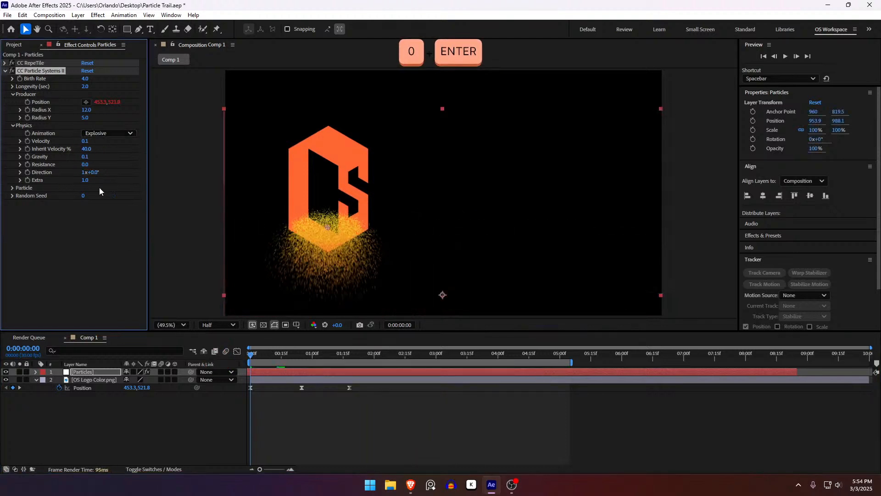
{"action": "left_click_drag", "start_coordinate": [264, 353], "coordinate": [386, 353]}
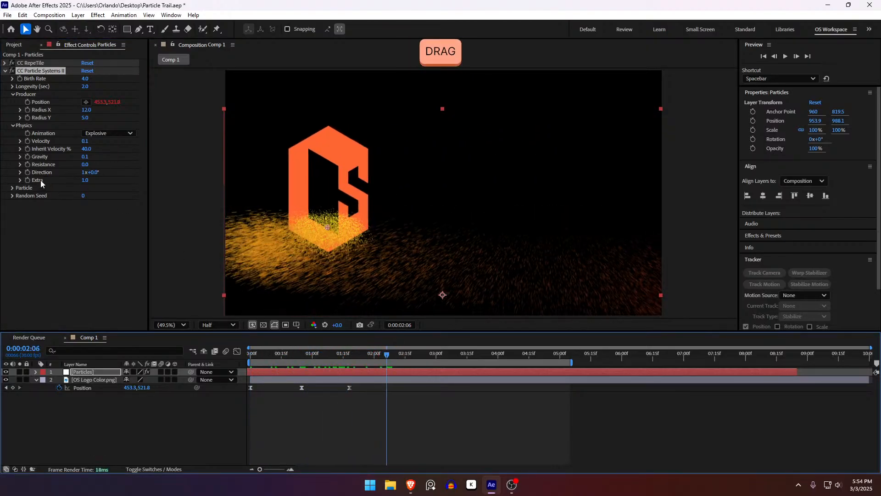
Step: Set the Particle Type to Star and view the trail at 0:00:00:25
{"action": "left_click", "coordinate": [12, 188]}
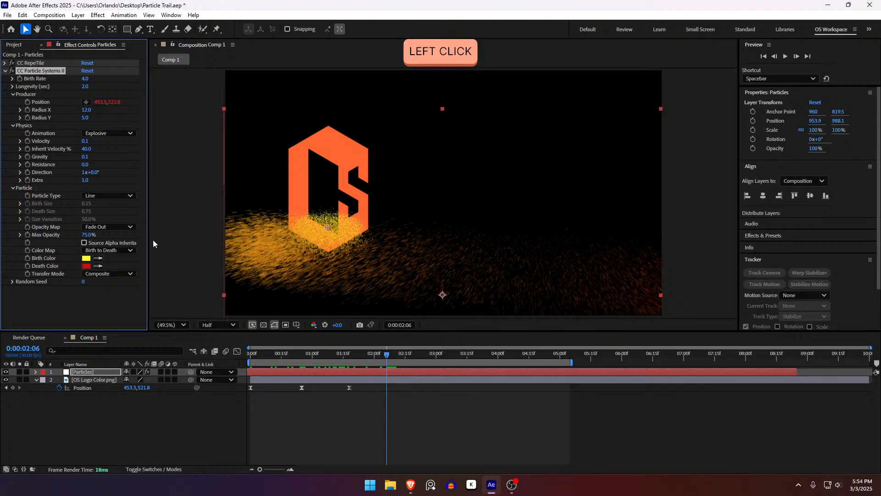
{"action": "left_click_drag", "start_coordinate": [381, 355], "coordinate": [178, 369]}
{"action": "left_click", "coordinate": [120, 196]}
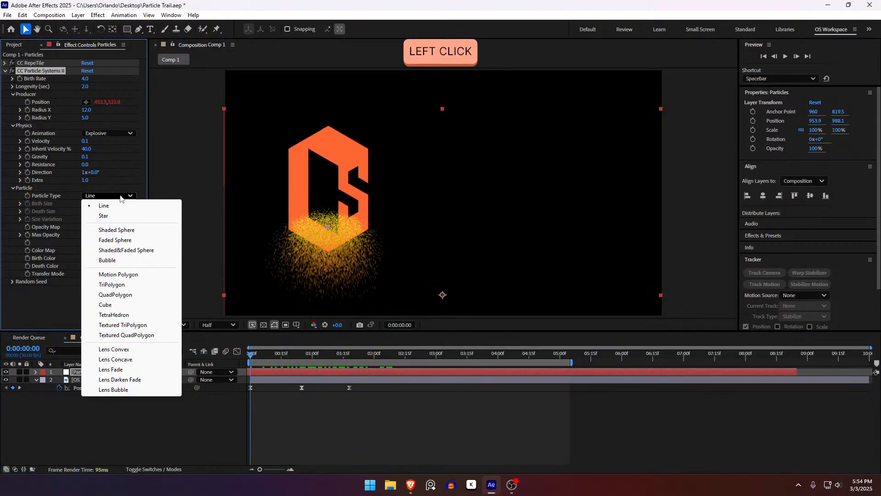
{"action": "left_click", "coordinate": [127, 216]}
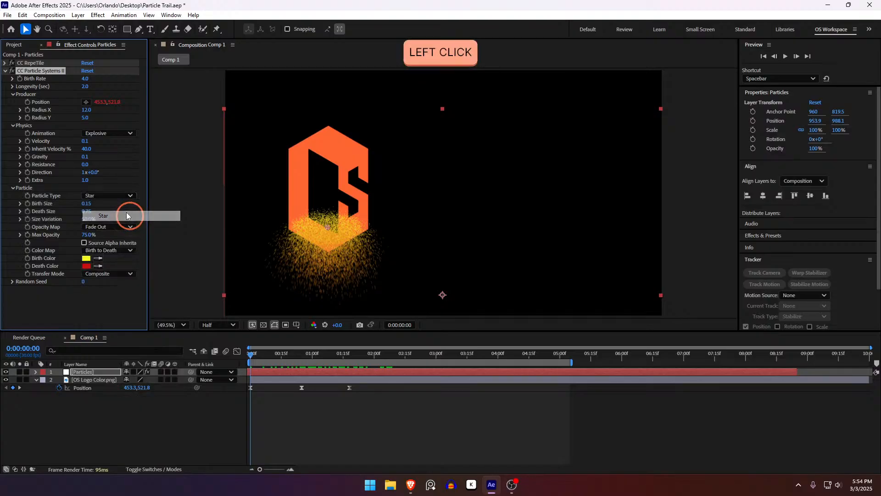
{"action": "left_click", "coordinate": [265, 357]}
{"action": "left_click_drag", "start_coordinate": [265, 358], "coordinate": [301, 353]}
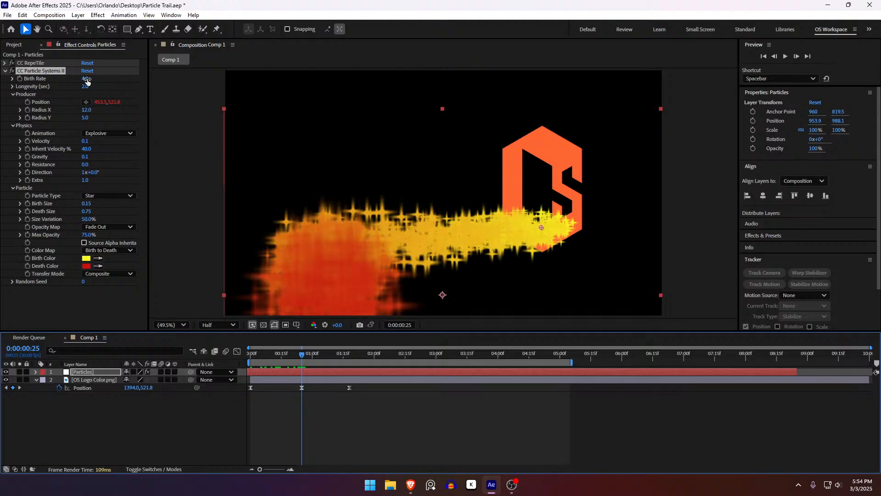
Step: Set the particles' Birth Rate to 0.9 and preview the sparser star trail from the first frame
{"action": "left_click_drag", "start_coordinate": [84, 81], "coordinate": [69, 82]}
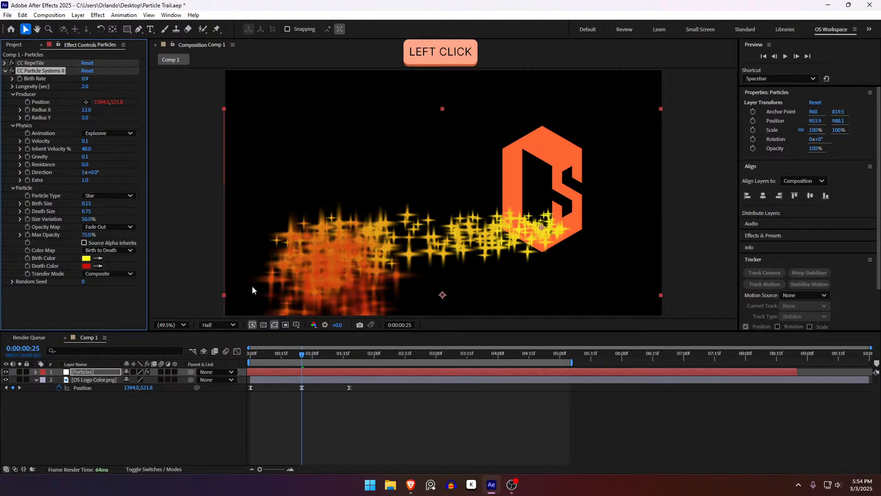
{"action": "left_click", "coordinate": [250, 353]}
{"action": "key", "text": "space"}
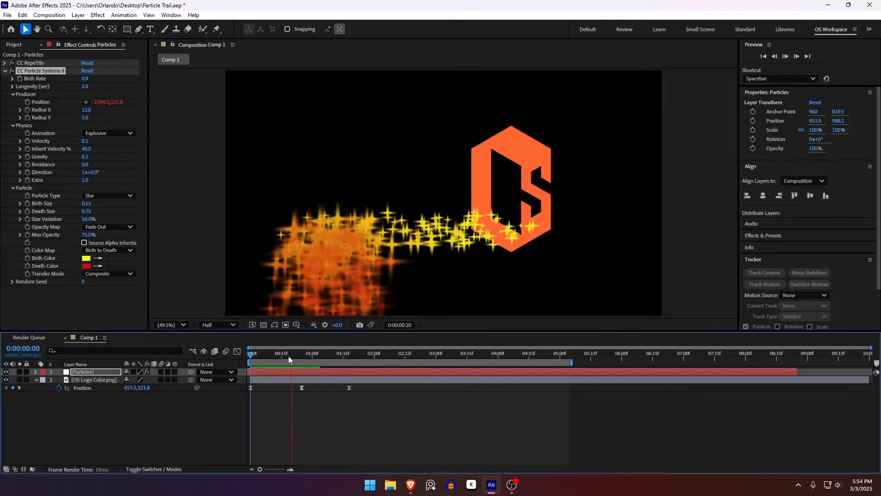
{"action": "left_click", "coordinate": [255, 357]}
{"action": "left_click_drag", "start_coordinate": [255, 357], "coordinate": [250, 357]}
Step: Set the Particle Type to Faded Sphere, play the trail and return to the first frame
{"action": "left_click", "coordinate": [131, 195]}
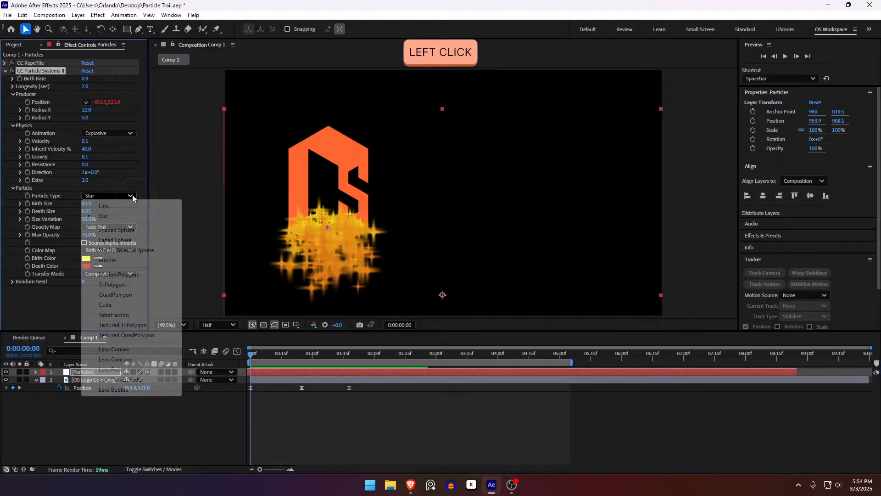
{"action": "left_click", "coordinate": [140, 240]}
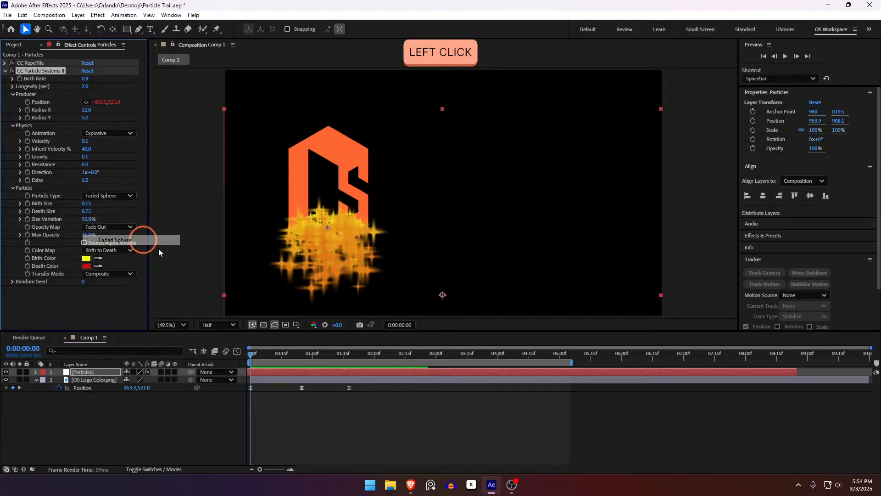
{"action": "left_click", "coordinate": [258, 359]}
{"action": "left_click_drag", "start_coordinate": [259, 358], "coordinate": [191, 356]}
{"action": "key", "text": "space"}
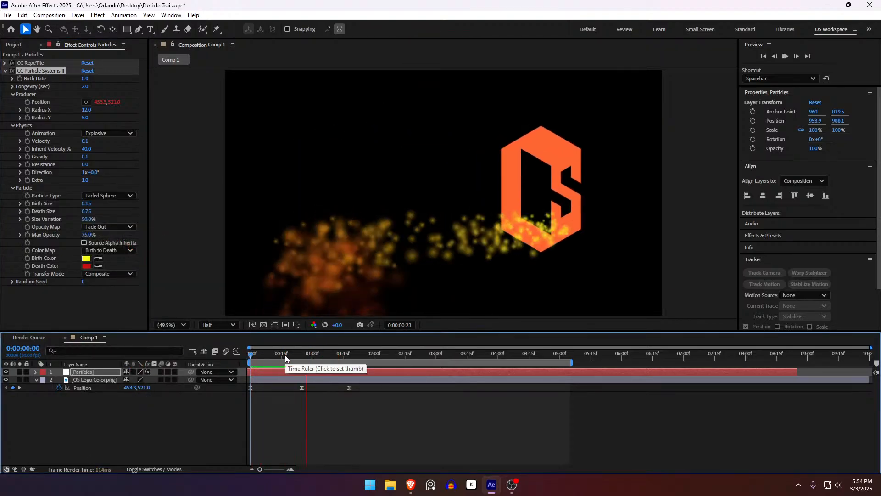
{"action": "left_click_drag", "start_coordinate": [284, 354], "coordinate": [128, 301]}
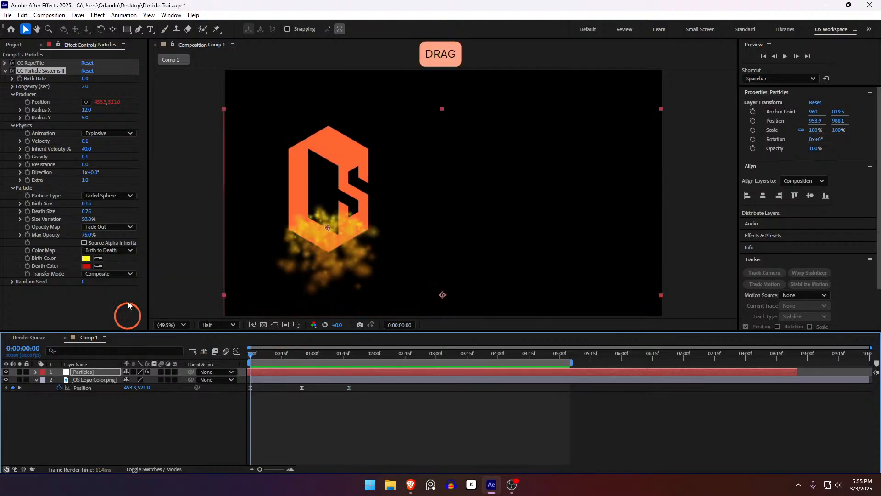
Step: Set the Particle Type to Cube and preview the trail from the first frame to 0:00:00:28
{"action": "left_click", "coordinate": [116, 197]}
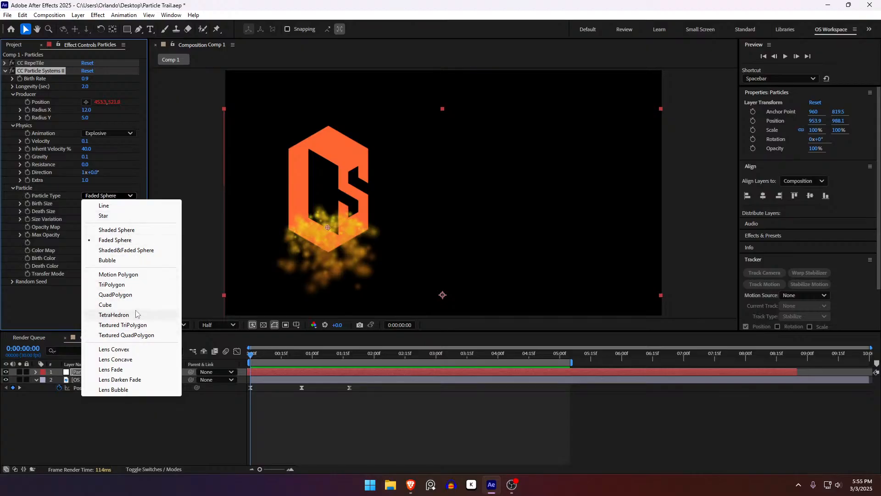
{"action": "left_click", "coordinate": [106, 305]}
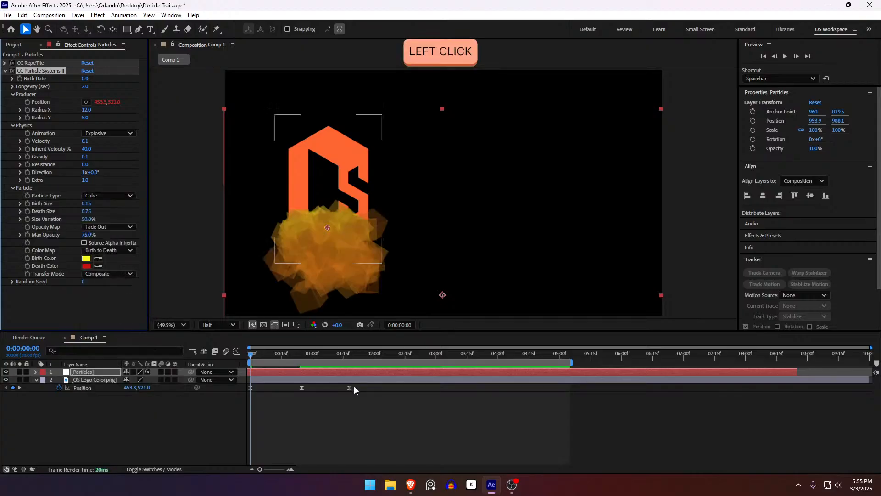
{"action": "key", "text": "space"}
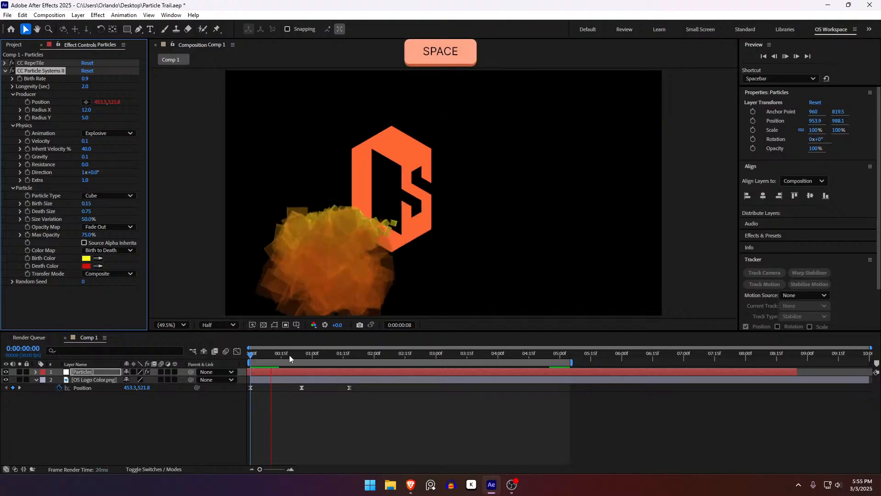
{"action": "key", "text": "space"}
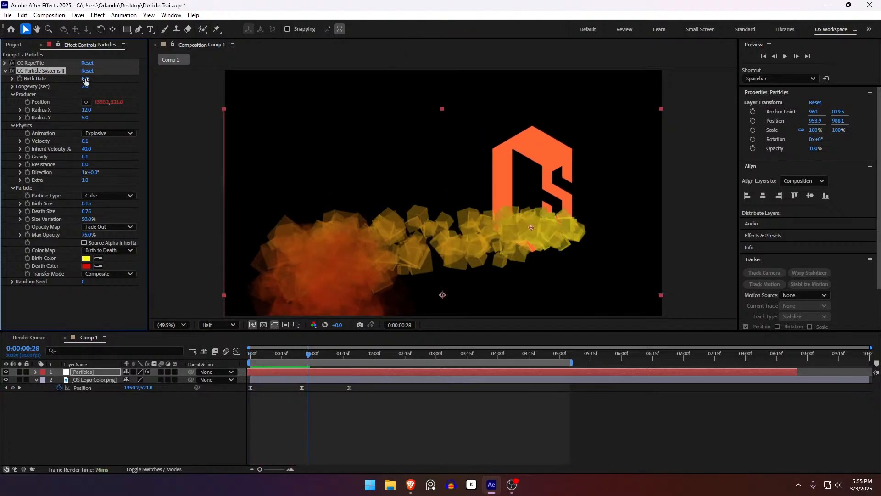
Step: Set the particles' Birth Rate to 0.3 and replay the cube trail from the first frame
{"action": "left_click", "coordinate": [81, 78]}
{"action": "left_click_drag", "start_coordinate": [80, 78], "coordinate": [81, 77]}
{"action": "left_click", "coordinate": [313, 412]}
{"action": "left_click_drag", "start_coordinate": [288, 356], "coordinate": [189, 358]}
{"action": "key", "text": "space"}
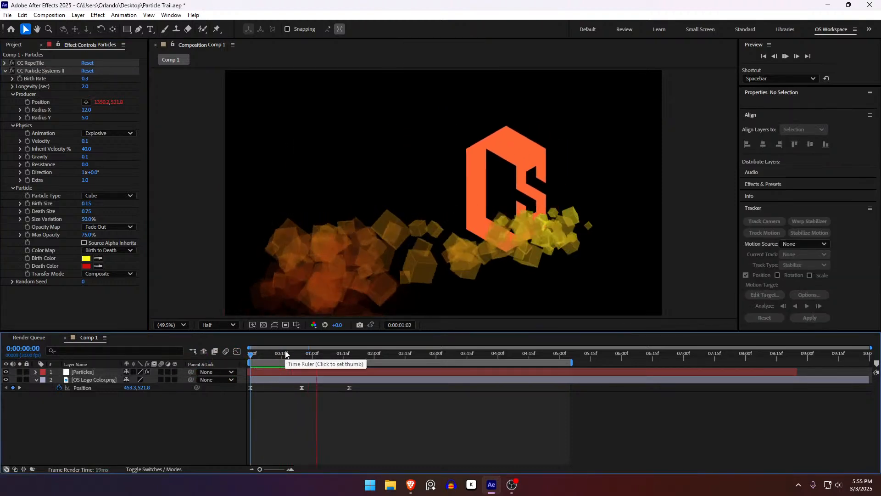
Step: Set the Particle Type to TetraHedron at 0:00:01:20 and preview the trail from the first frame
{"action": "left_click", "coordinate": [285, 353]}
{"action": "left_click_drag", "start_coordinate": [285, 354], "coordinate": [354, 354]}
{"action": "left_click", "coordinate": [120, 196]}
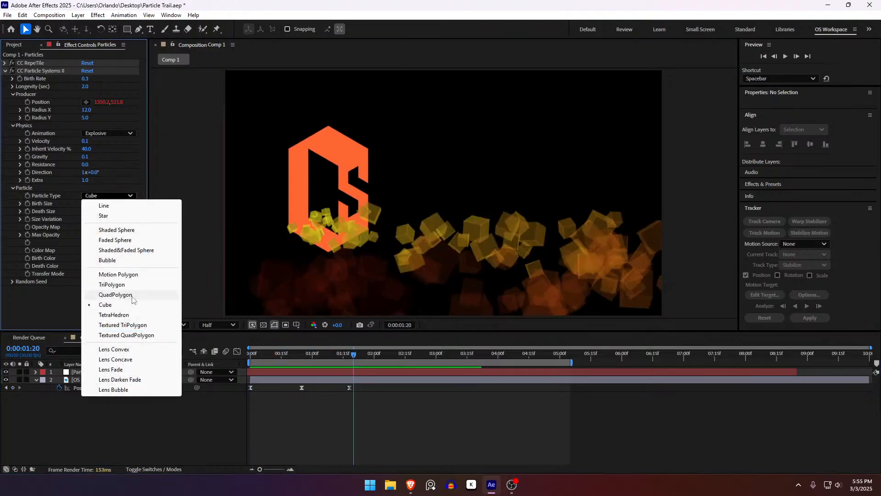
{"action": "left_click", "coordinate": [131, 318]}
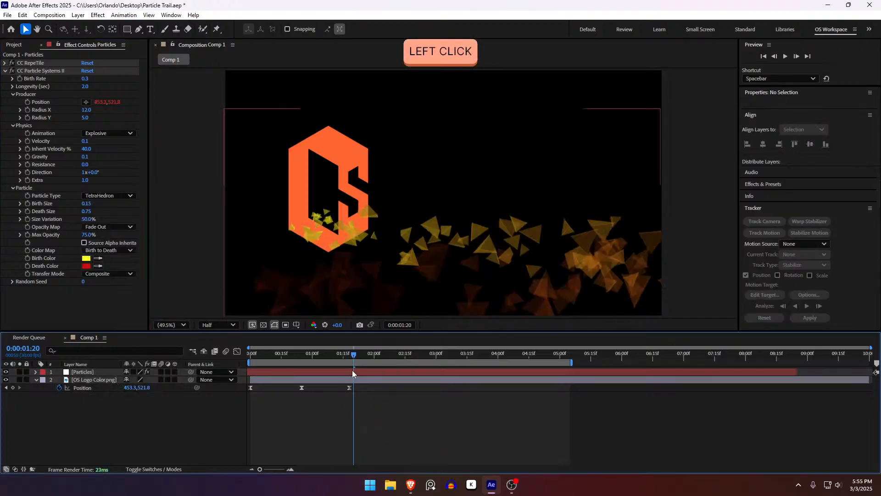
{"action": "left_click_drag", "start_coordinate": [301, 354], "coordinate": [234, 354]}
{"action": "key", "text": "space"}
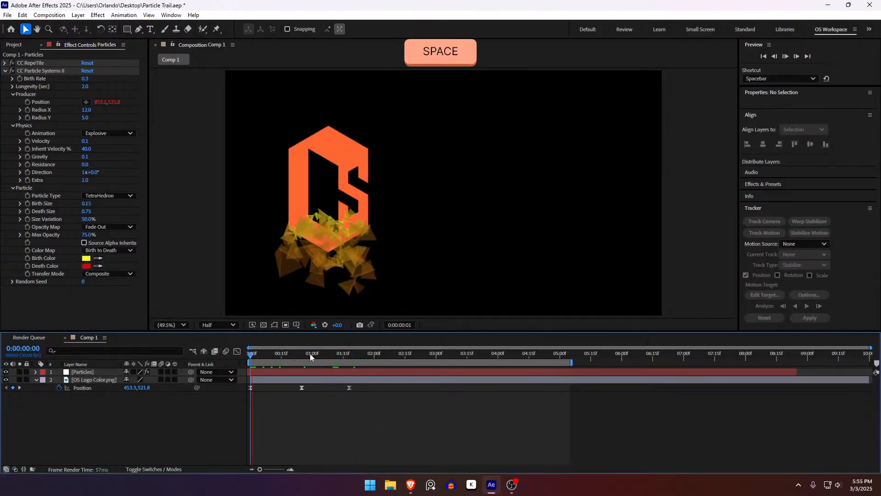
{"action": "left_click_drag", "start_coordinate": [302, 357], "coordinate": [232, 363]}
{"action": "key", "text": "space"}
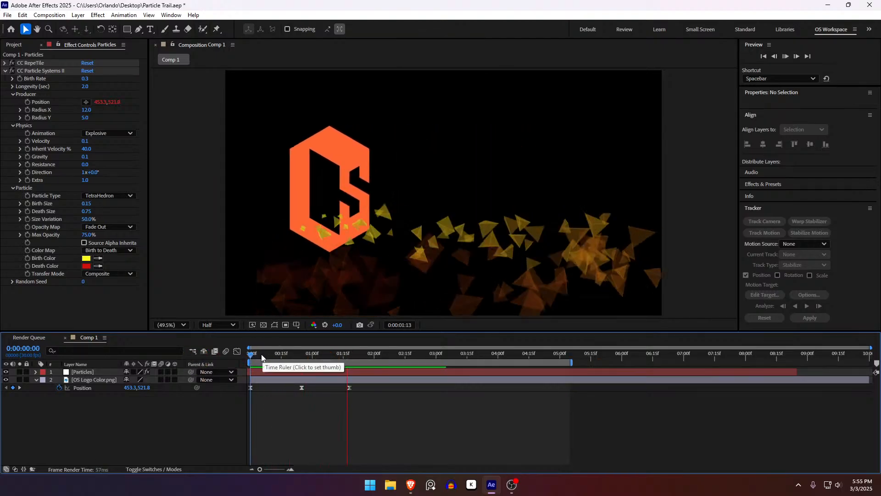
{"action": "key", "text": "space"}
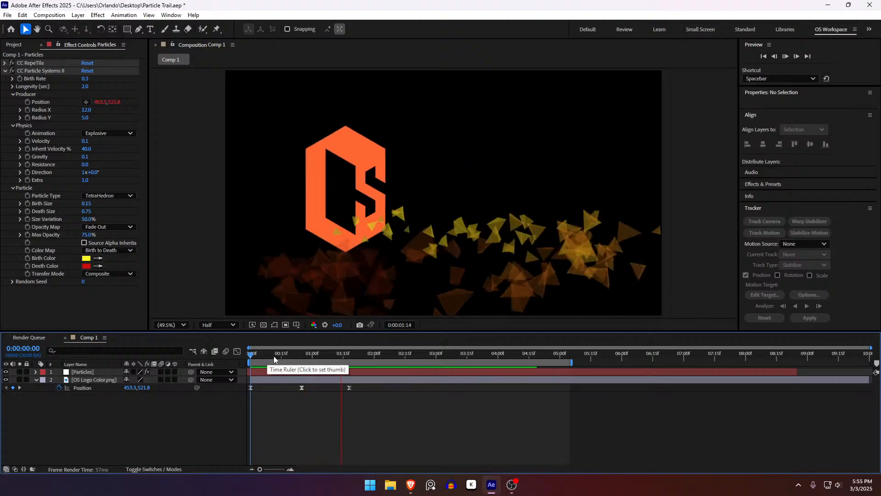
Step: Go to 0:00:02:00 and try TriPolygon as the Particle Type
{"action": "left_click_drag", "start_coordinate": [273, 356], "coordinate": [374, 356]}
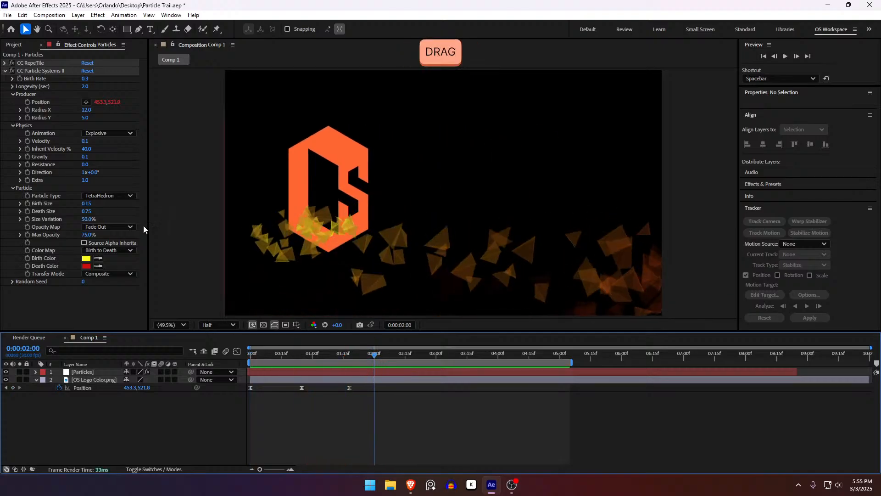
{"action": "left_click", "coordinate": [124, 196]}
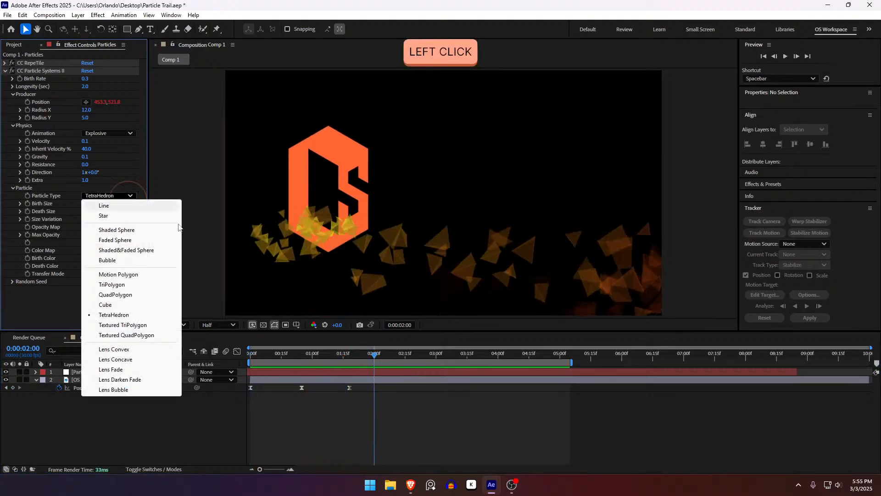
{"action": "left_click", "coordinate": [144, 285]}
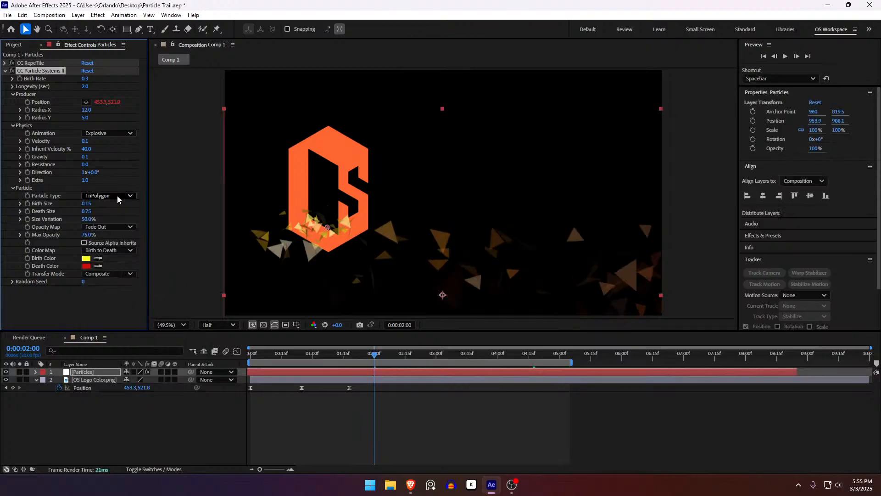
Step: Set the Particle Type to QuadPolygon and play the trail from the first frame
{"action": "left_click", "coordinate": [117, 195]}
{"action": "left_click", "coordinate": [135, 294]}
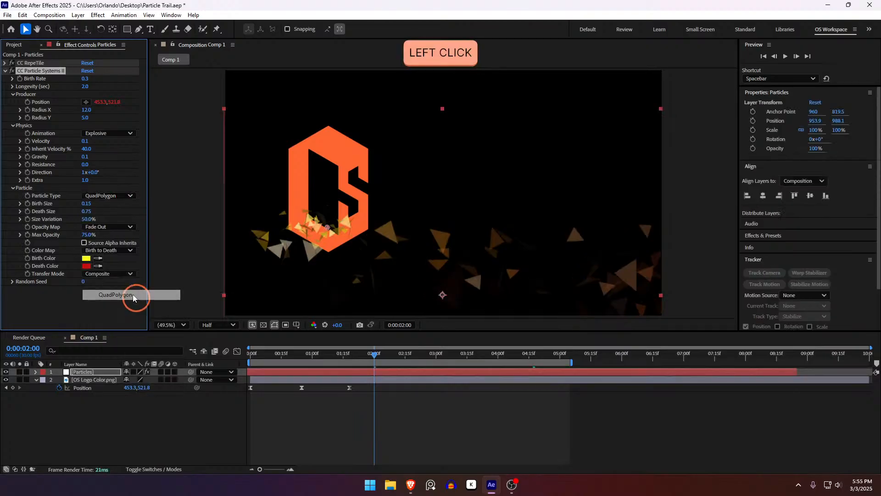
{"action": "left_click_drag", "start_coordinate": [375, 362], "coordinate": [250, 365]}
{"action": "key", "text": "space"}
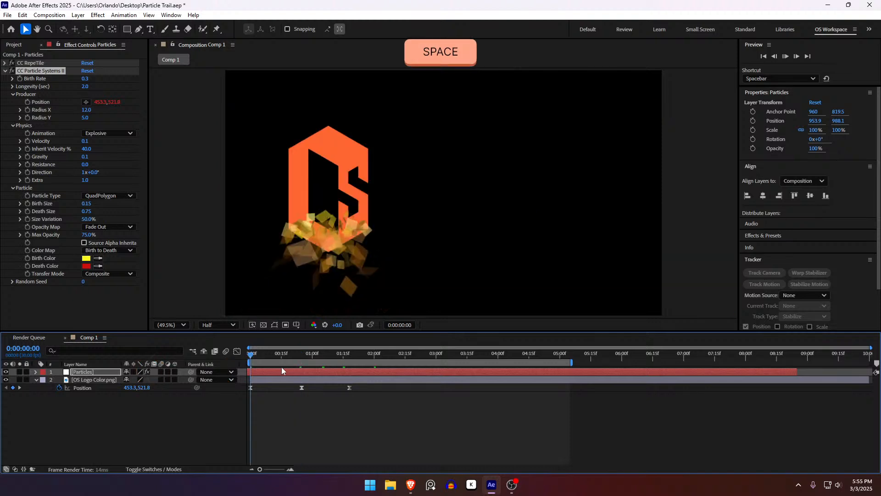
{"action": "key", "text": "space"}
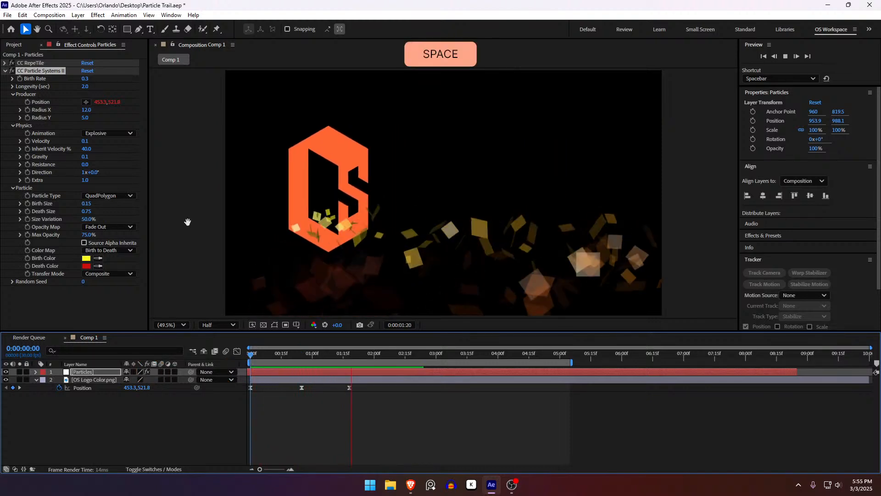
Step: Compare TriPolygon with TetraHedron as the Particle Type, keep TetraHedron and replay the trail from the first frame
{"action": "left_click", "coordinate": [113, 195]}
{"action": "left_click", "coordinate": [122, 285]}
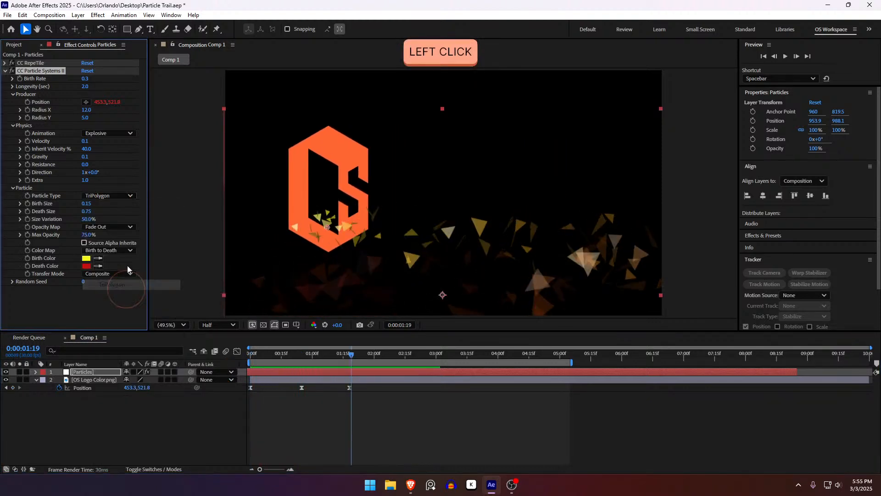
{"action": "left_click", "coordinate": [115, 196]}
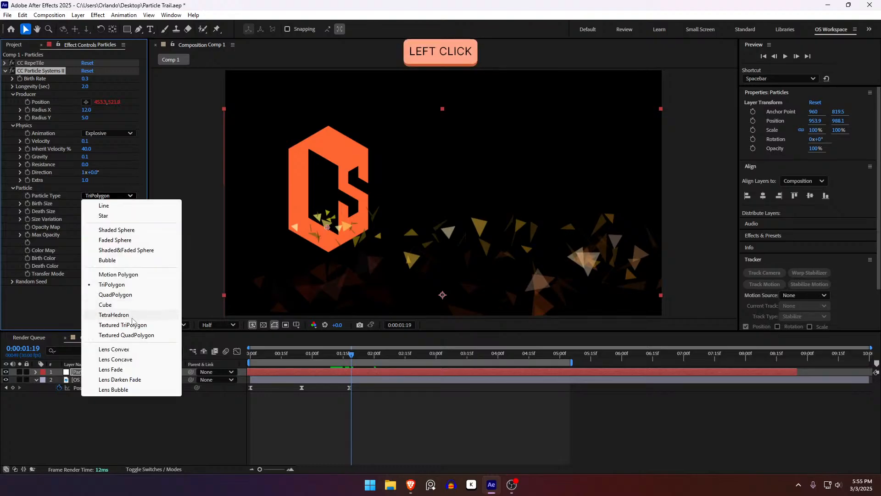
{"action": "left_click", "coordinate": [132, 314]}
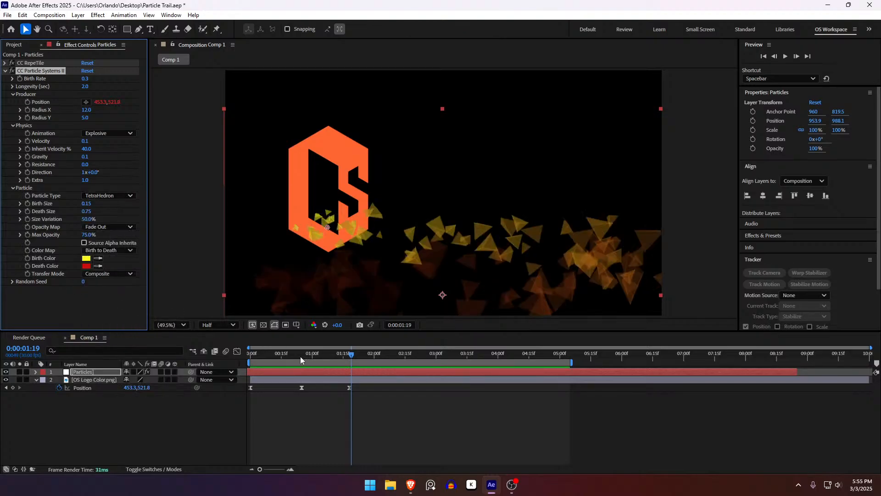
{"action": "left_click_drag", "start_coordinate": [271, 355], "coordinate": [238, 352]}
{"action": "key", "text": "space"}
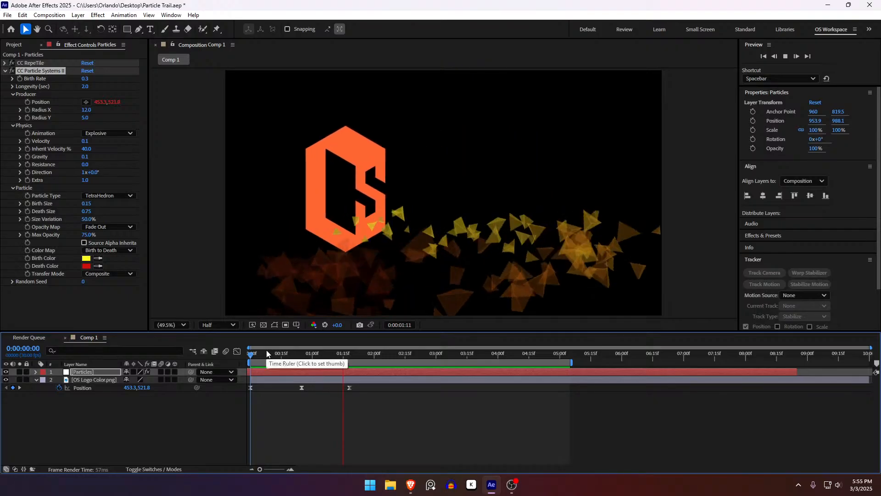
{"action": "left_click_drag", "start_coordinate": [273, 354], "coordinate": [232, 387]}
{"action": "left_click_drag", "start_coordinate": [296, 365], "coordinate": [234, 360]}
Step: Set the particles' Birth Color by sampling the logo's orange and lightening it to FF9774
{"action": "left_click", "coordinate": [86, 258]}
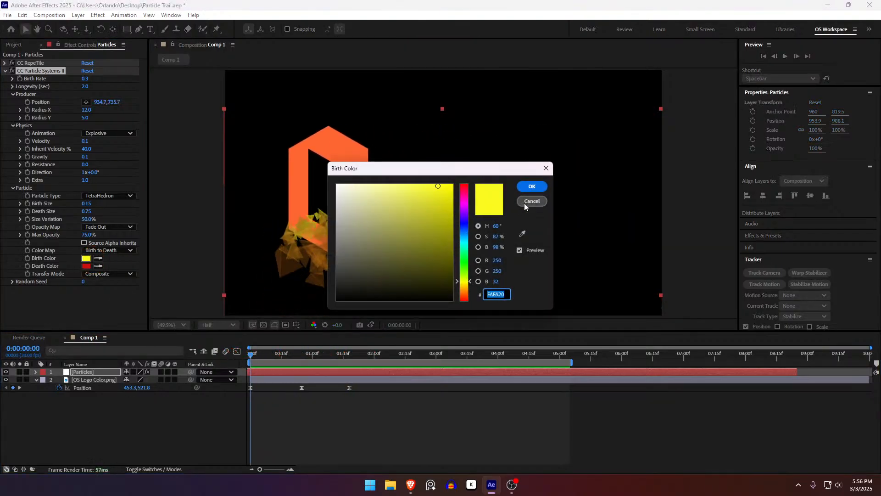
{"action": "left_click", "coordinate": [532, 201]}
{"action": "left_click", "coordinate": [87, 259]}
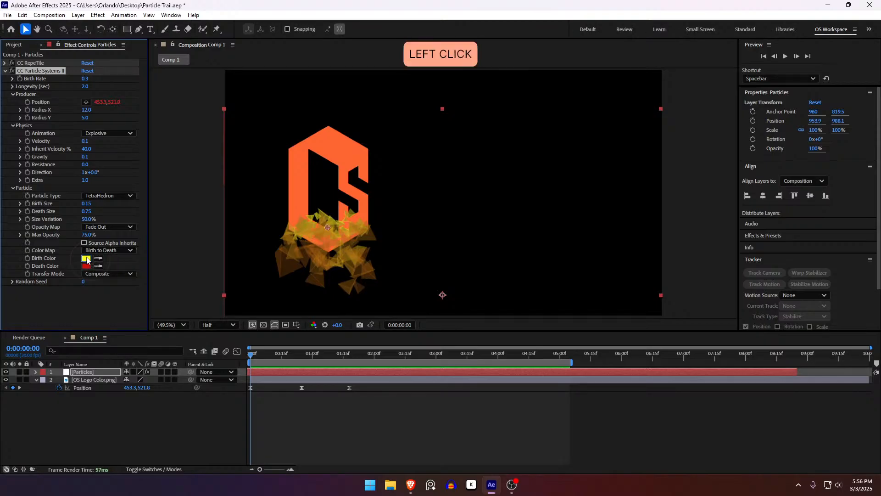
{"action": "left_click", "coordinate": [522, 233]}
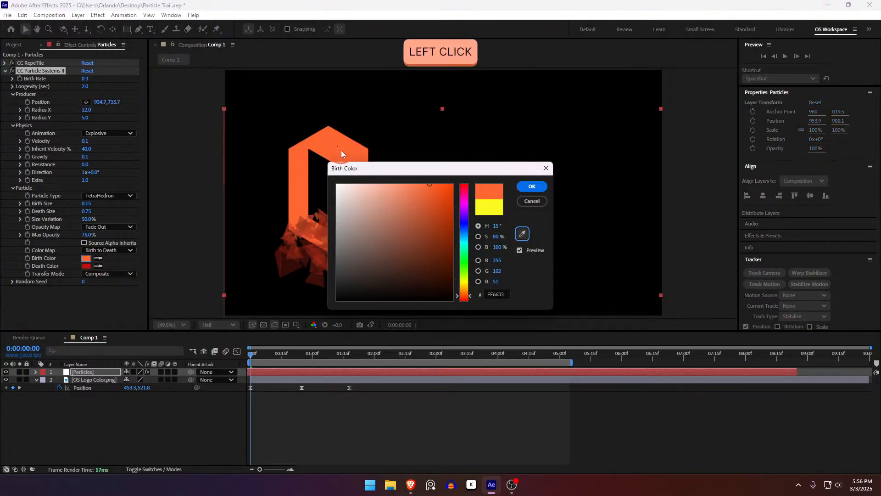
{"action": "mouse_move", "coordinate": [437, 201]}
{"action": "left_mouse_down"}
{"action": "mouse_move", "coordinate": [395, 170]}
{"action": "mouse_move", "coordinate": [400, 158]}
{"action": "left_mouse_up"}
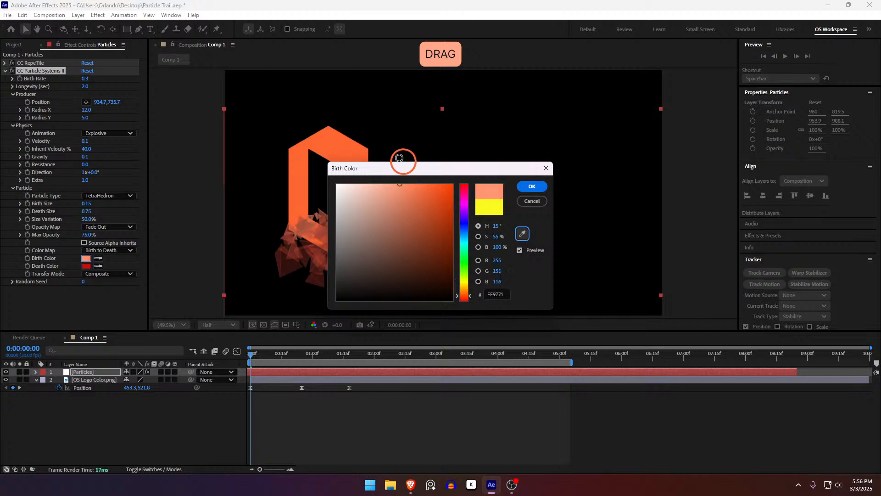
{"action": "left_click", "coordinate": [531, 186]}
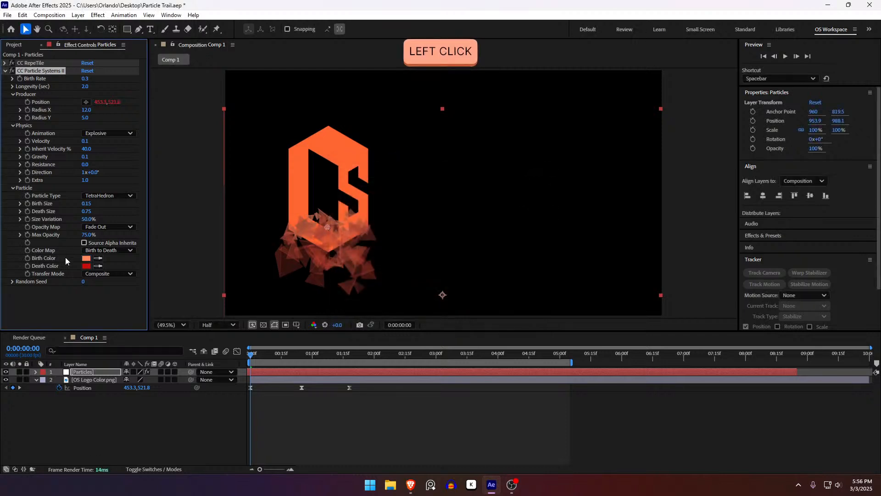
Step: Set the particles' Death Color to a hot pink, sampling the logo's orange and shifting its hue
{"action": "left_click", "coordinate": [86, 265]}
{"action": "left_click", "coordinate": [522, 234]}
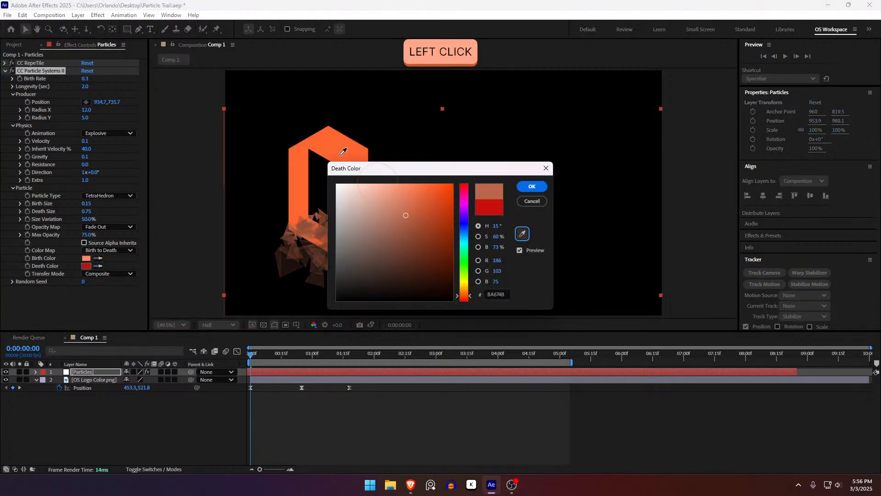
{"action": "left_click", "coordinate": [350, 154]}
{"action": "left_click_drag", "start_coordinate": [463, 170], "coordinate": [612, 179]}
{"action": "left_click", "coordinate": [612, 220]}
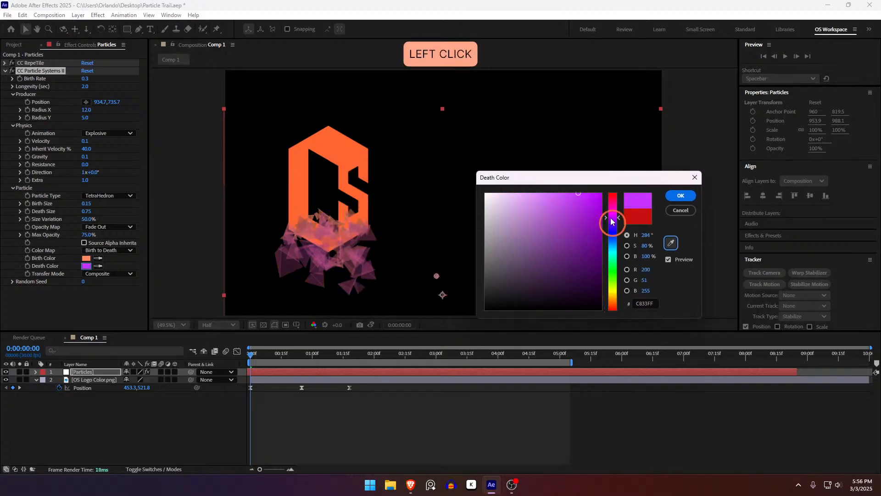
{"action": "left_click_drag", "start_coordinate": [599, 195], "coordinate": [604, 177]}
{"action": "left_click", "coordinate": [679, 196]}
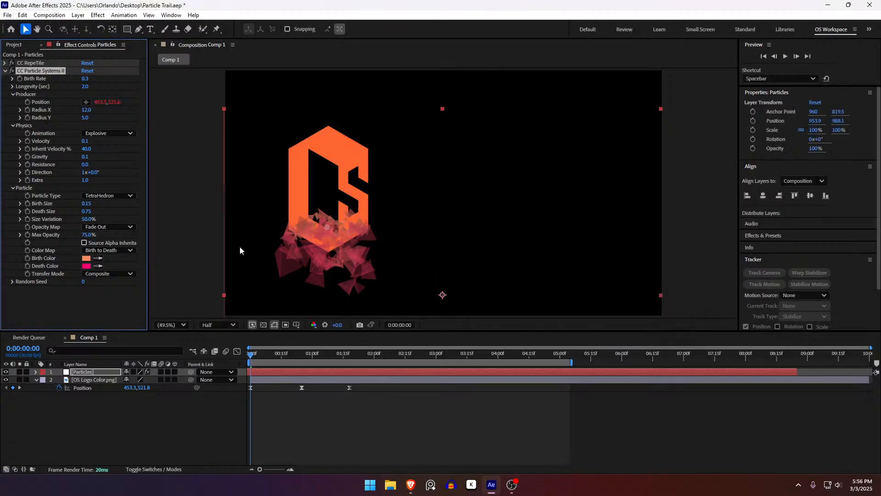
Step: Preview the recolored trail from the first frame and examine the particles up to 0:00:03:08
{"action": "key", "text": "space"}
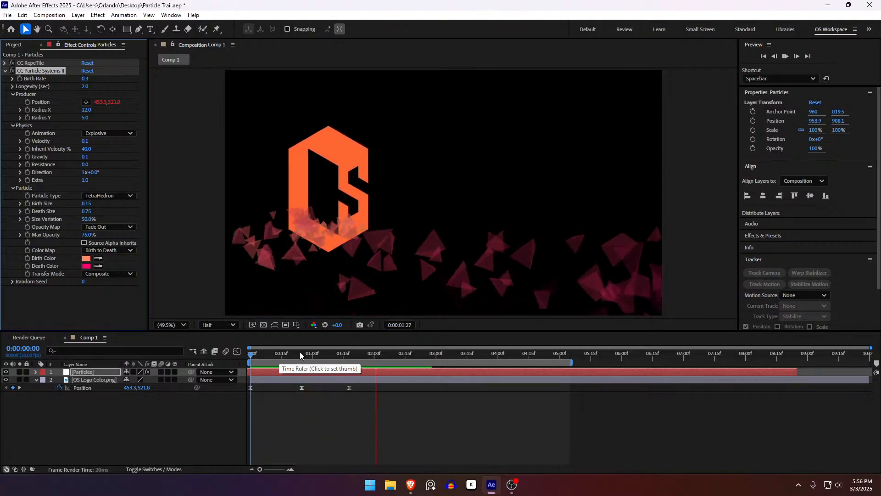
{"action": "key", "text": "space"}
{"action": "left_click_drag", "start_coordinate": [343, 351], "coordinate": [437, 340]}
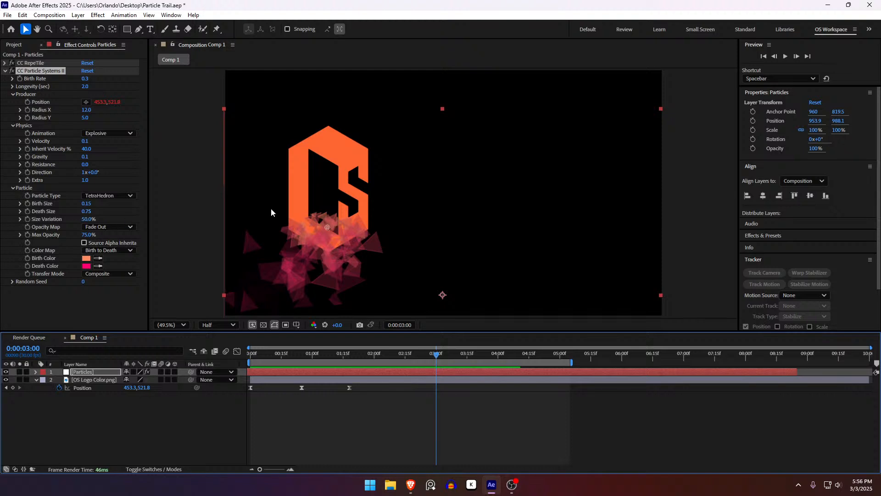
{"action": "mouse_move", "coordinate": [436, 354]}
{"action": "left_mouse_down"}
{"action": "mouse_move", "coordinate": [477, 355]}
{"action": "mouse_move", "coordinate": [453, 354]}
{"action": "left_mouse_up"}
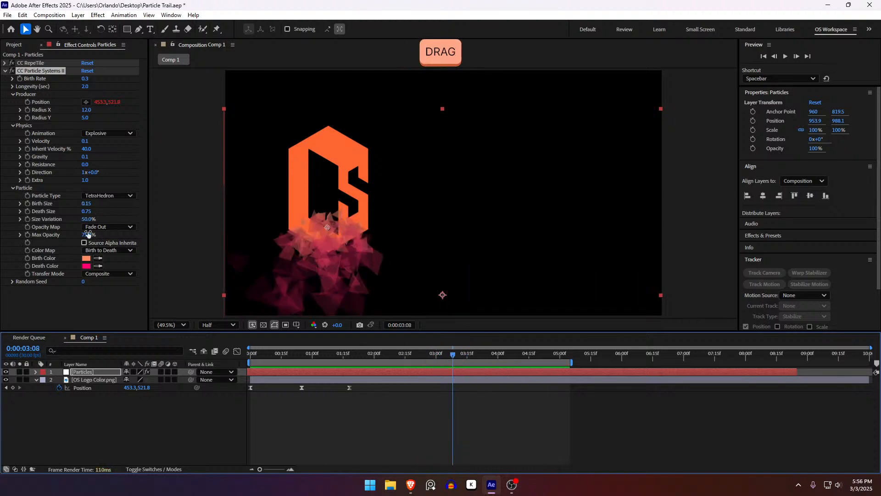
Step: Set the particles' Birth Size and Death Size to 1 and preview the larger particles
{"action": "left_click", "coordinate": [86, 203]}
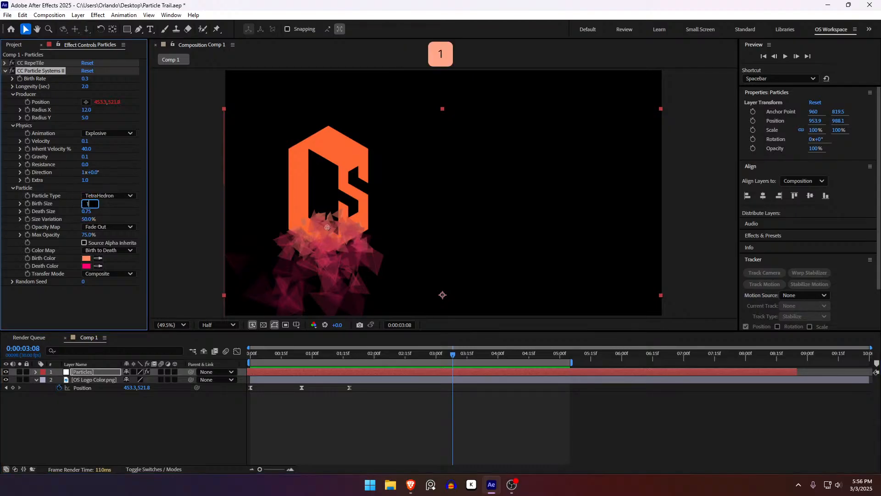
{"action": "type", "text": "1"}
{"action": "key", "text": "Return"}
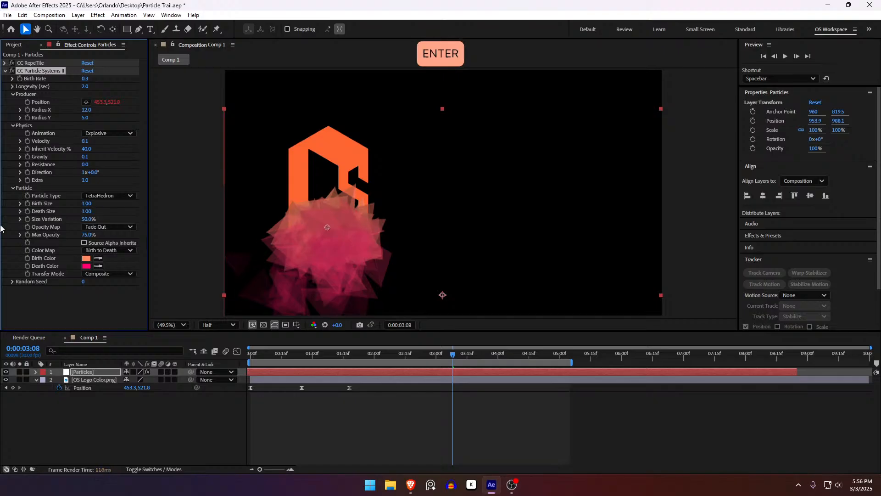
{"action": "left_click_drag", "start_coordinate": [461, 358], "coordinate": [426, 360]}
{"action": "key", "text": "space"}
Step: Set the particles' Birth Size to 0.5 and try a Death Size of 0
{"action": "left_click", "coordinate": [86, 204]}
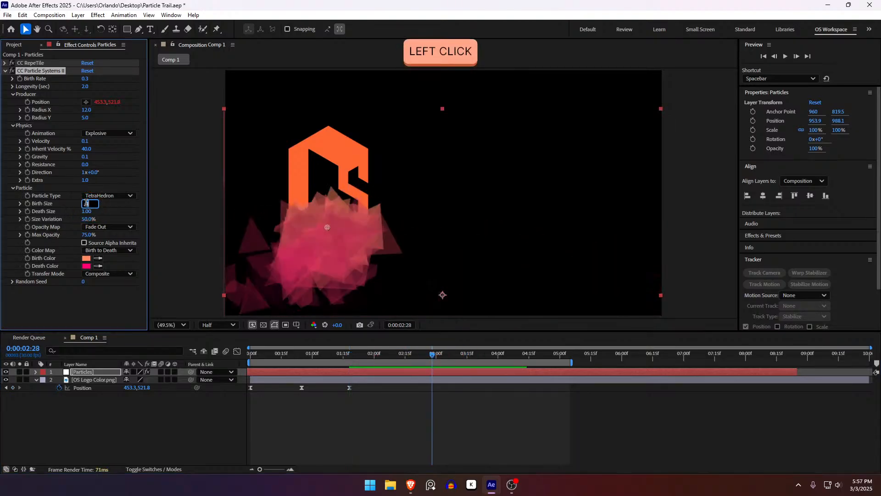
{"action": "key", "text": "BackSpace"}
{"action": "key", "text": "Tab"}
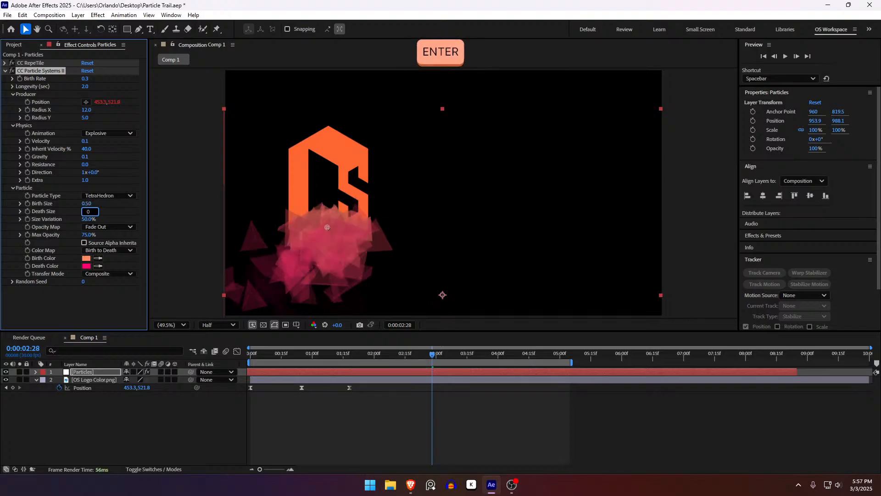
{"action": "type", "text": "0"}
{"action": "key", "text": "Return"}
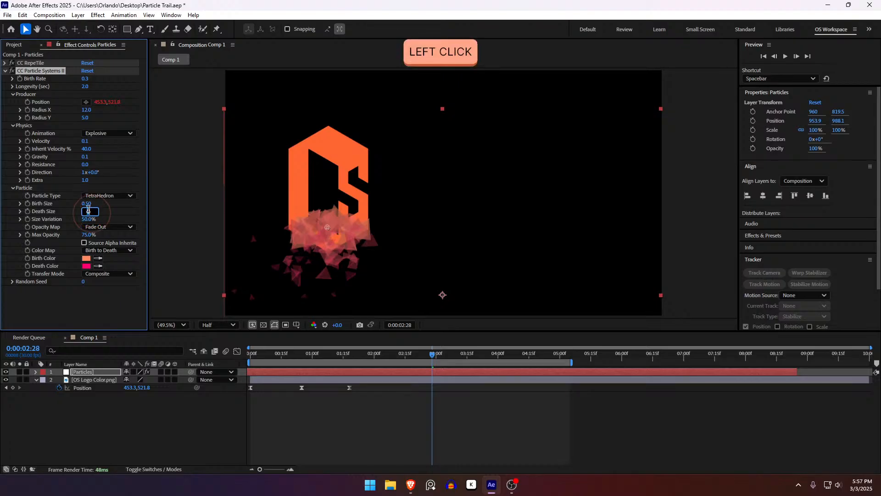
{"action": "key", "text": "Return"}
Step: Set the particles' Death Size to 0.3 and preview the shrinking trail from the first frame
{"action": "left_click", "coordinate": [88, 212]}
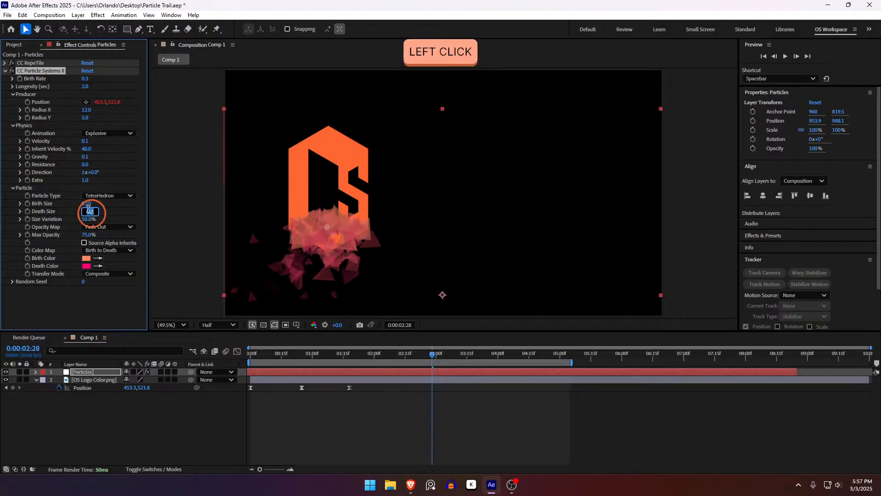
{"action": "type", "text": ".3"}
{"action": "key", "text": "Return"}
{"action": "left_click_drag", "start_coordinate": [432, 354], "coordinate": [243, 361]}
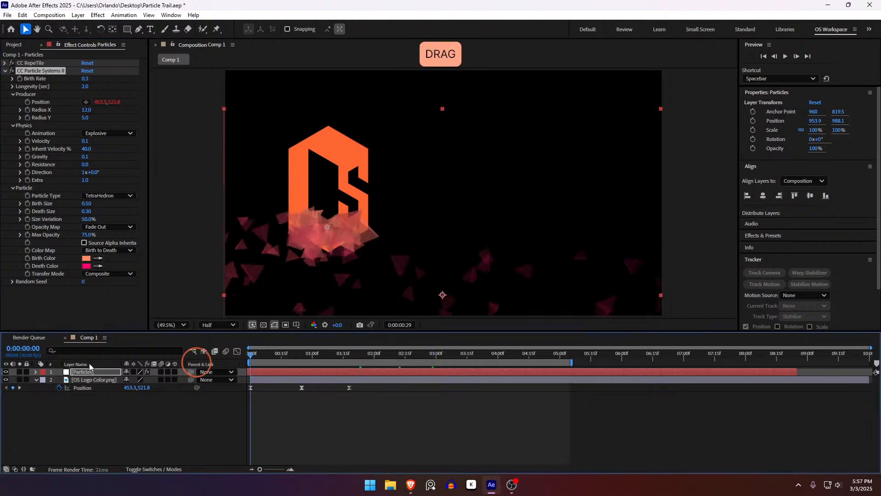
{"action": "key", "text": "space"}
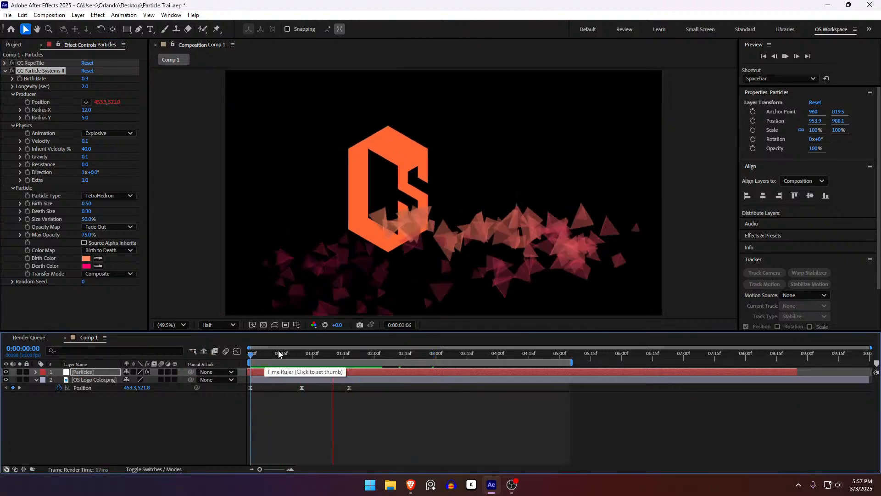
{"action": "key", "text": "space"}
Step: Set the particles' Birth Size to 0.42 and Size Variation to 100%
{"action": "left_click_drag", "start_coordinate": [87, 203], "coordinate": [83, 202]}
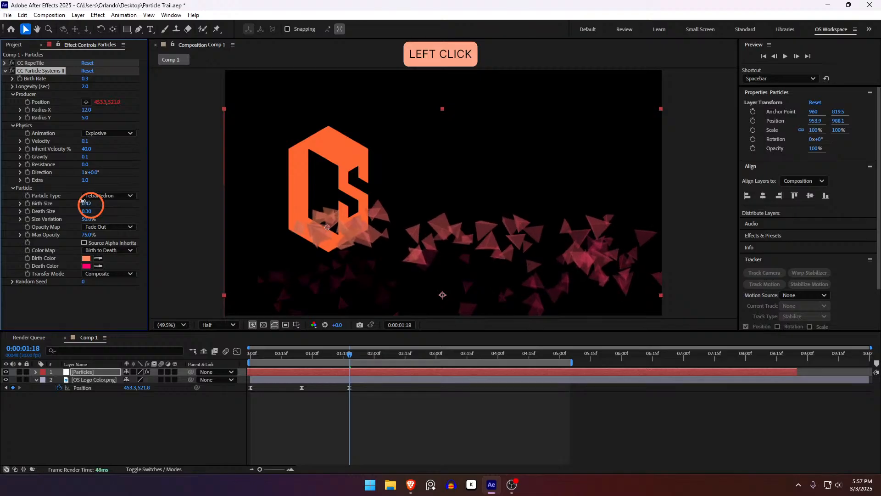
{"action": "left_click_drag", "start_coordinate": [355, 354], "coordinate": [462, 356]}
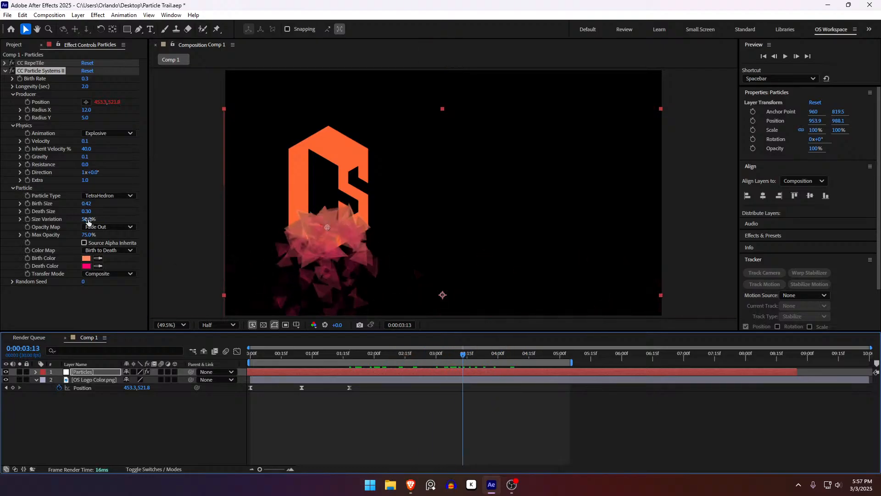
{"action": "left_click_drag", "start_coordinate": [88, 220], "coordinate": [208, 223]}
Step: Preview the particle trail with the varied sizes from the first frame
{"action": "left_click_drag", "start_coordinate": [461, 353], "coordinate": [250, 354]}
{"action": "key", "text": "space"}
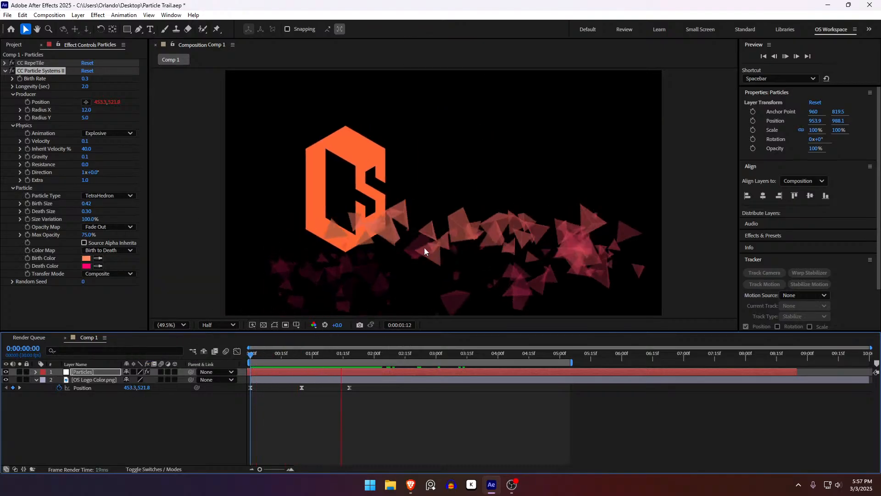
{"action": "key", "text": "space"}
{"action": "left_click_drag", "start_coordinate": [345, 355], "coordinate": [132, 366]}
{"action": "key", "text": "space"}
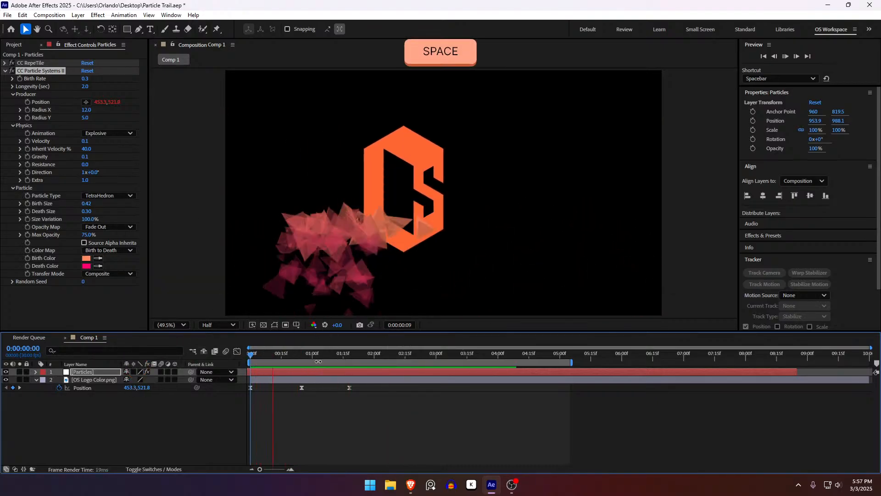
{"action": "key", "text": "space"}
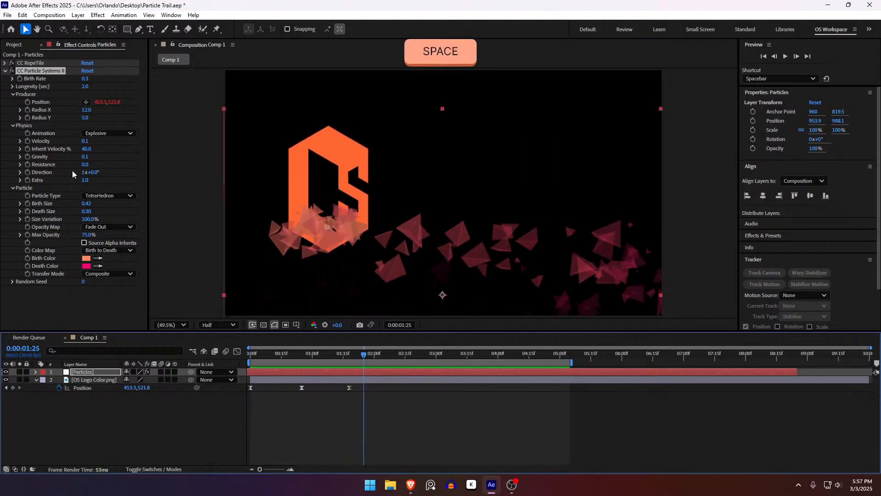
{"action": "left_click", "coordinate": [85, 148]}
{"action": "type", "text": "5"}
{"action": "key", "text": "Return"}
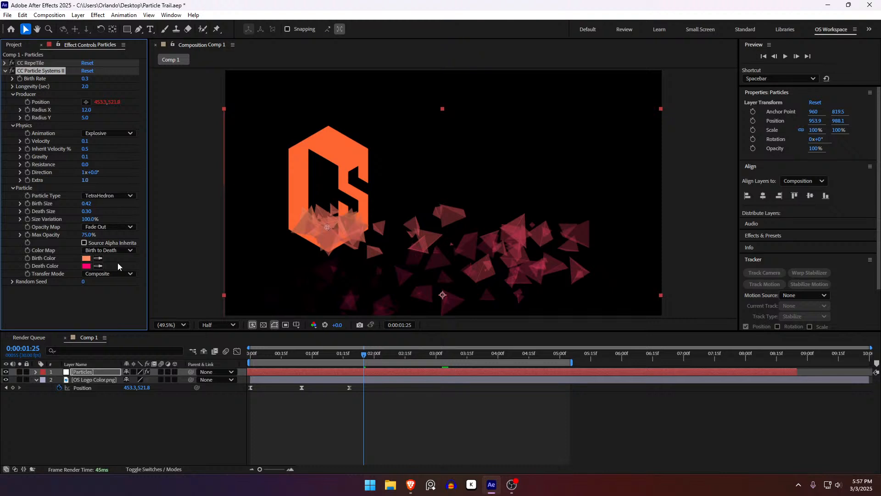
{"action": "key", "text": "ctrl+z"}
Step: Set the particles' Inherit Velocity to 50% and return to the first frame
{"action": "left_click", "coordinate": [87, 149]}
{"action": "type", "text": "50"}
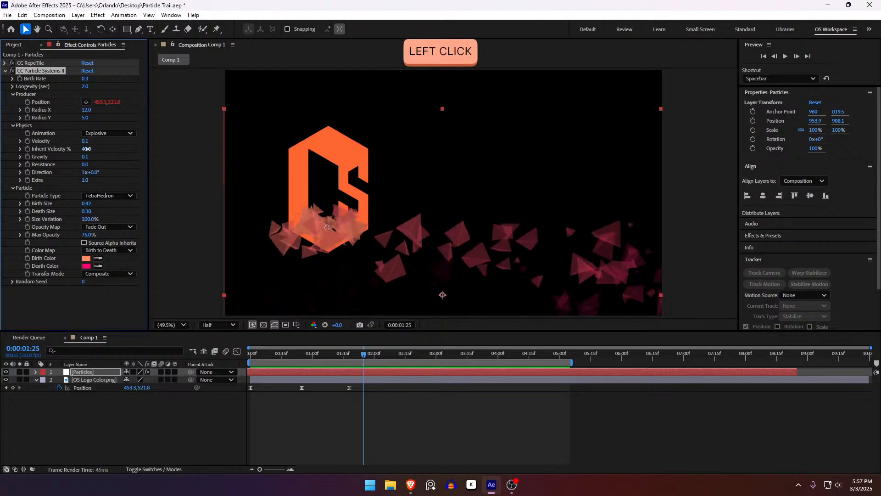
{"action": "key", "text": "Return"}
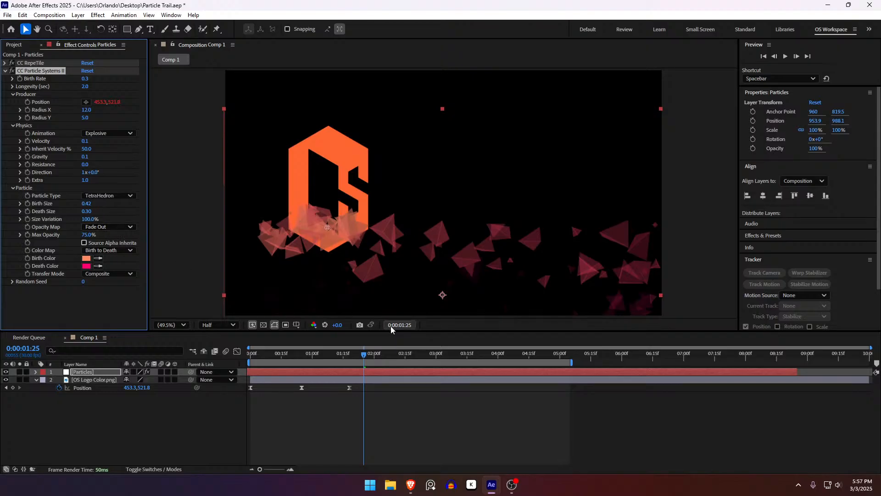
{"action": "left_click_drag", "start_coordinate": [397, 359], "coordinate": [187, 367]}
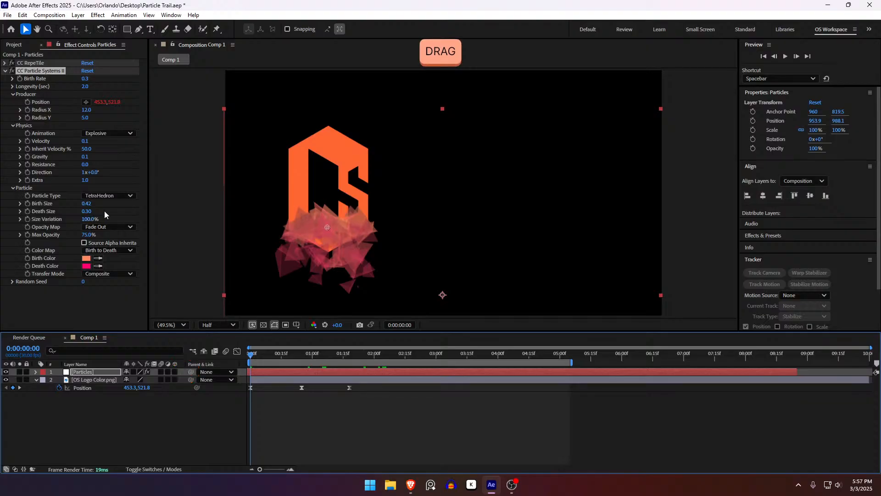
{"action": "left_click", "coordinate": [110, 228]}
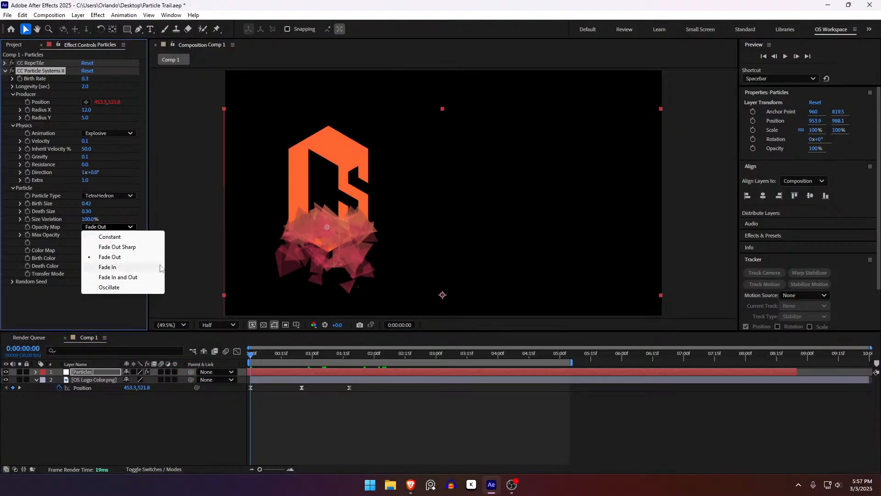
{"action": "left_click_drag", "start_coordinate": [282, 354], "coordinate": [439, 356]}
{"action": "left_click", "coordinate": [115, 227]}
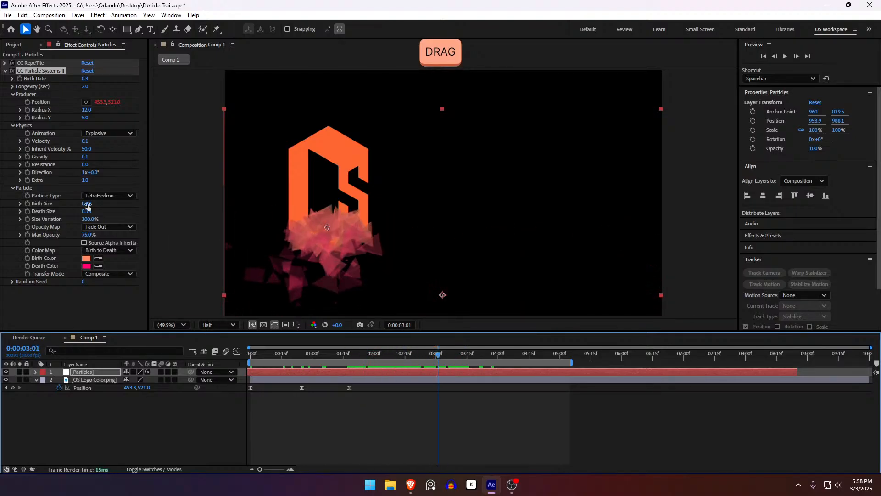
{"action": "left_click", "coordinate": [103, 249]}
{"action": "left_click", "coordinate": [105, 195]}
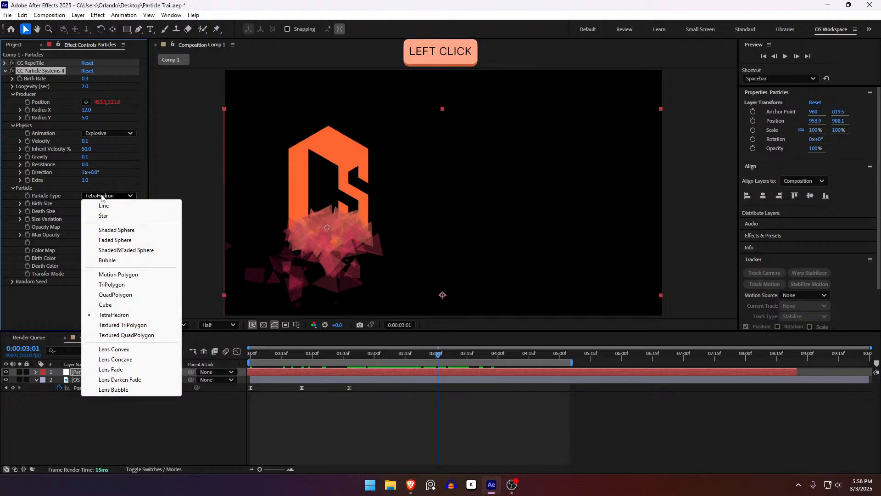
{"action": "left_click", "coordinate": [73, 193]}
Step: Change the particles' Opacity Map to Fade In and Out and preview the trail from the first frame
{"action": "left_click", "coordinate": [107, 227]}
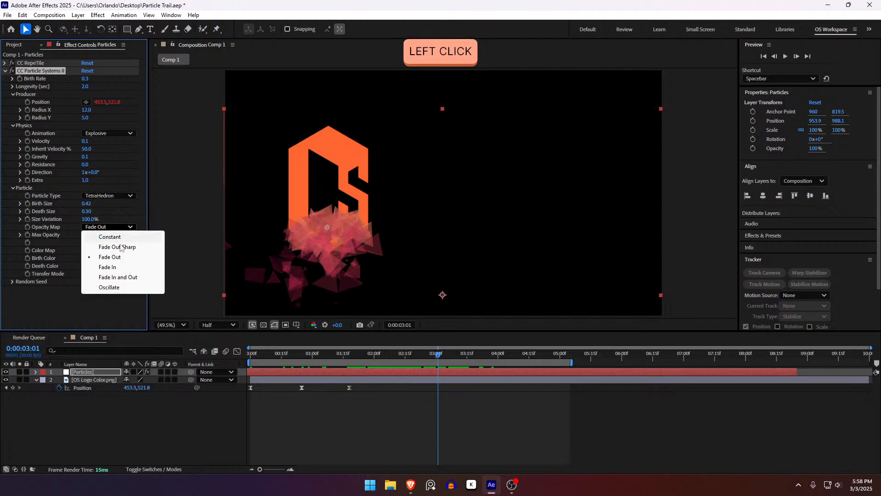
{"action": "left_click", "coordinate": [134, 277]}
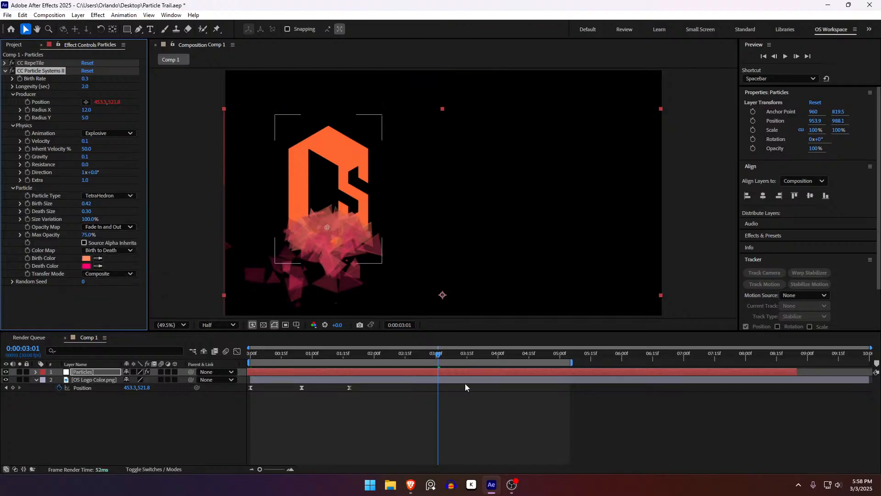
{"action": "left_click_drag", "start_coordinate": [399, 354], "coordinate": [230, 357]}
{"action": "left_click_drag", "start_coordinate": [249, 358], "coordinate": [163, 357]}
{"action": "key", "text": "space"}
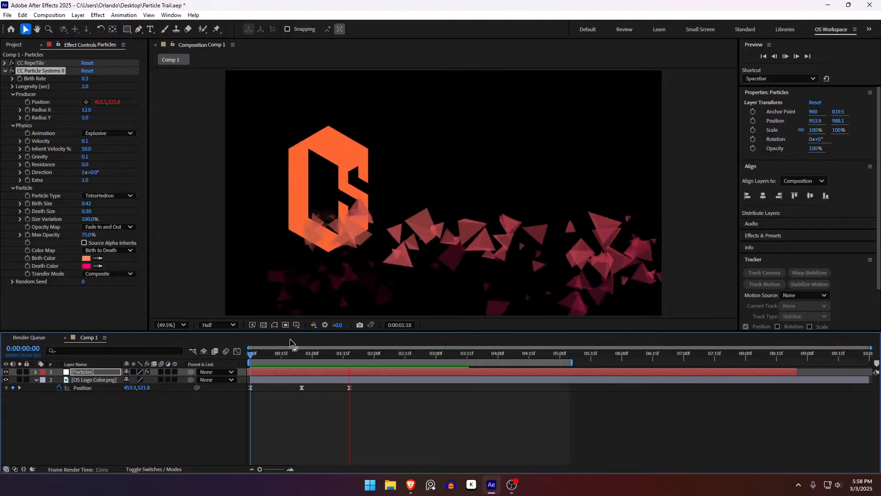
{"action": "key", "text": "space"}
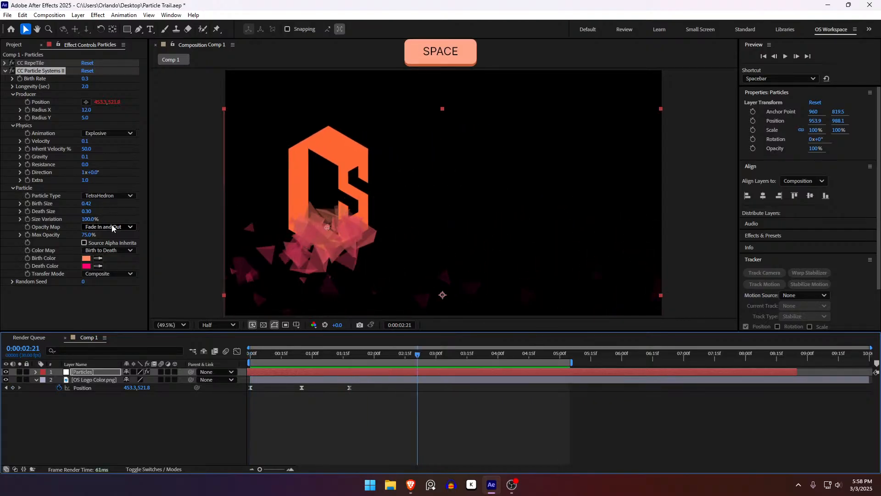
Step: Try a Max Opacity of 100% for the particles and undo the change
{"action": "left_click", "coordinate": [113, 227]}
{"action": "left_click", "coordinate": [84, 302]}
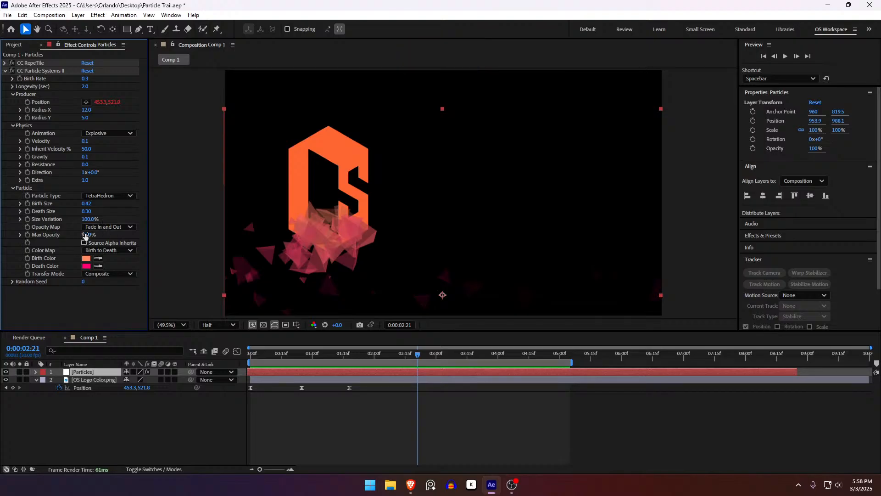
{"action": "left_click_drag", "start_coordinate": [89, 234], "coordinate": [162, 242]}
{"action": "left_click_drag", "start_coordinate": [110, 244], "coordinate": [177, 248]}
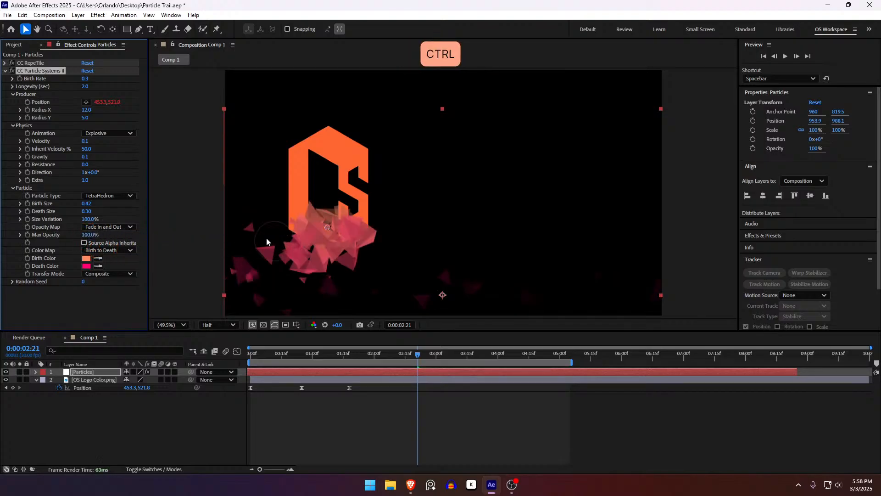
{"action": "key", "text": "ctrl+z"}
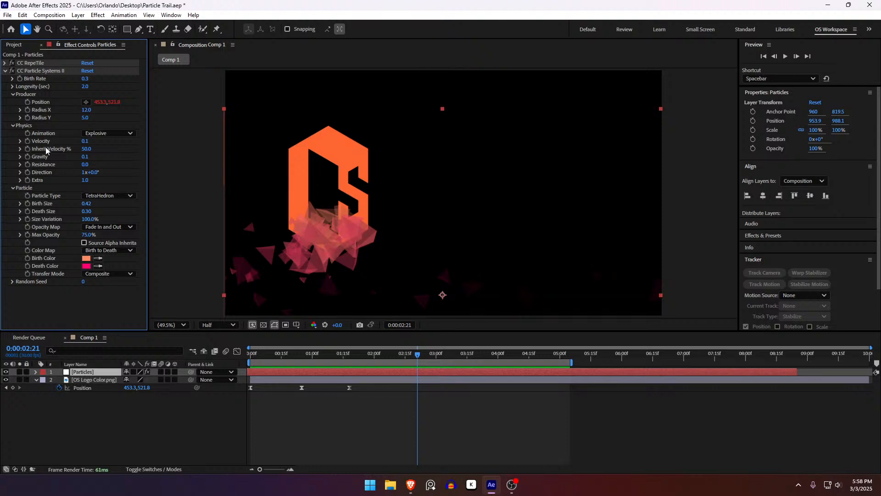
Step: Preview the trail from the first frame and examine the particles at 0:00:01:26
{"action": "left_click_drag", "start_coordinate": [319, 357], "coordinate": [224, 357]}
{"action": "key", "text": "space"}
{"action": "left_click_drag", "start_coordinate": [317, 356], "coordinate": [365, 356]}
Step: Add a Glow effect to the Particles layer with a Glow Radius of 50
{"action": "left_click", "coordinate": [4, 71]}
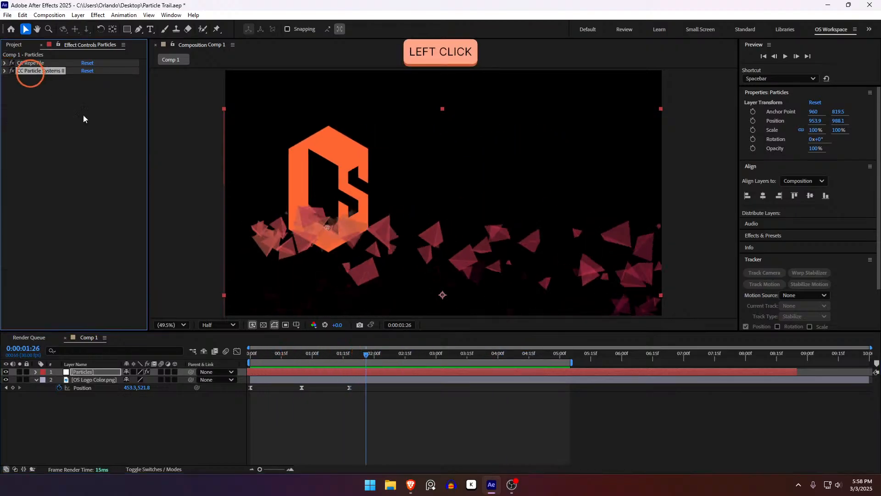
{"action": "key", "text": "ctrl+space"}
{"action": "type", "text": "glow"}
{"action": "key", "text": "Return"}
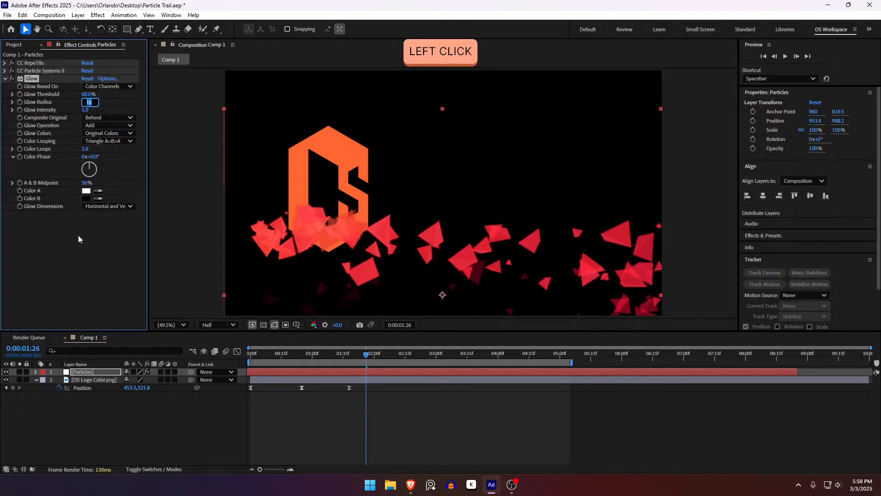
{"action": "type", "text": "50"}
{"action": "key", "text": "Return"}
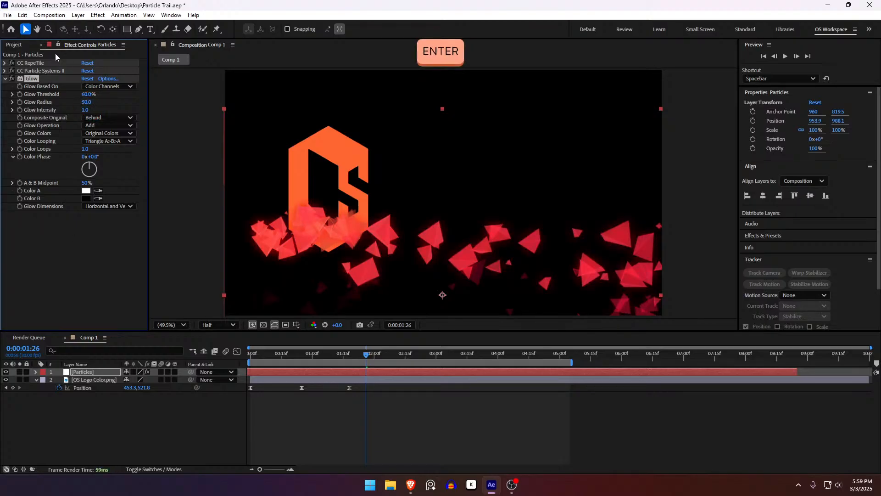
Step: Duplicate the Glow effect with a larger Glow Radius, leaving only the CC Particle Systems II settings expanded
{"action": "key", "text": "ctrl+d"}
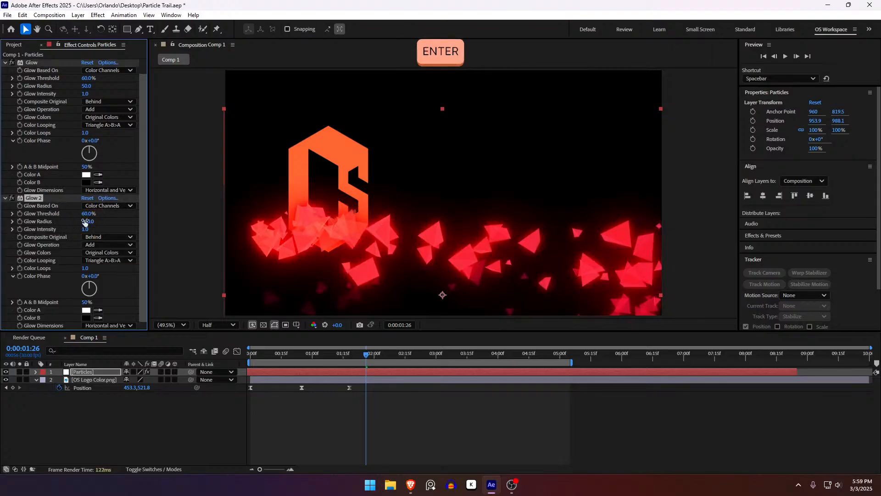
{"action": "left_click", "coordinate": [6, 198]}
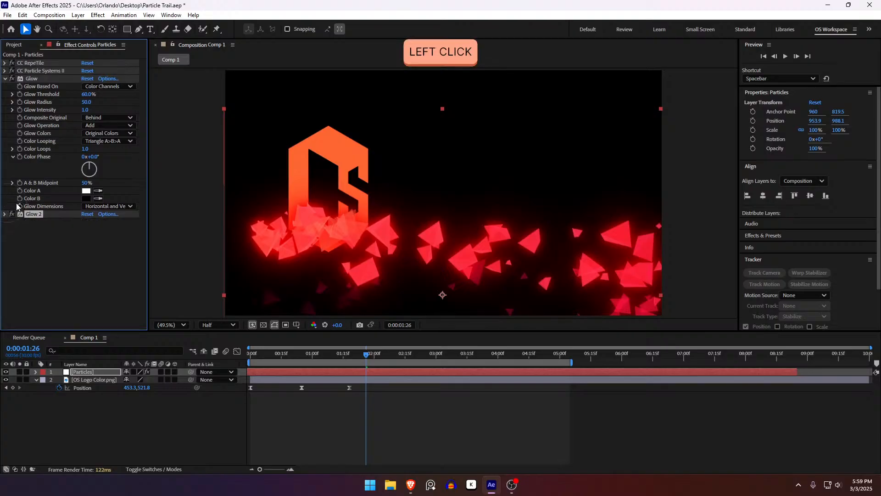
{"action": "left_click", "coordinate": [4, 79]}
{"action": "left_click", "coordinate": [4, 71]}
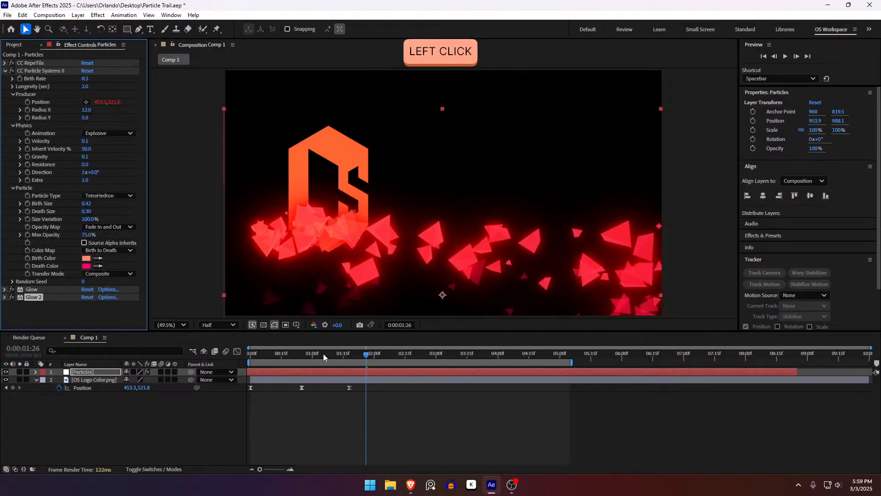
Step: Set the particle Birth Rate to 0.1 and preview the sparser glowing trail from the first frame
{"action": "key", "text": "space"}
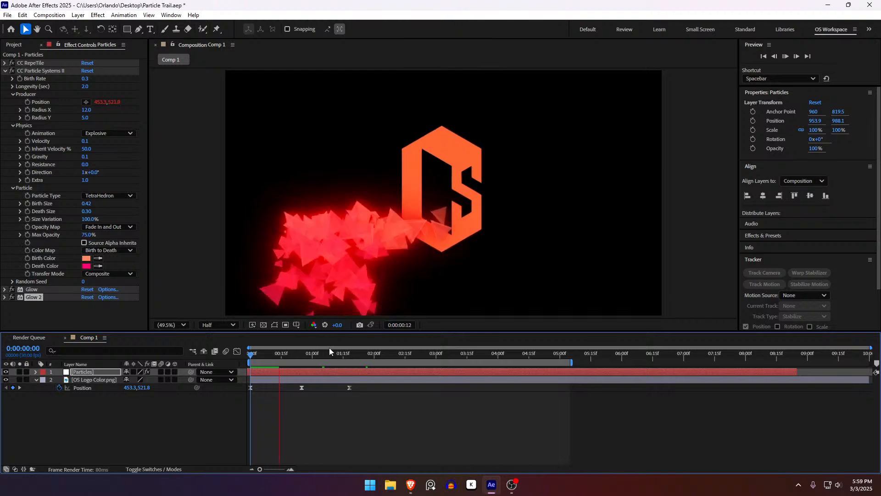
{"action": "key", "text": "space"}
{"action": "left_click", "coordinate": [85, 79]}
{"action": "type", "text": ".1"}
{"action": "key", "text": "Return"}
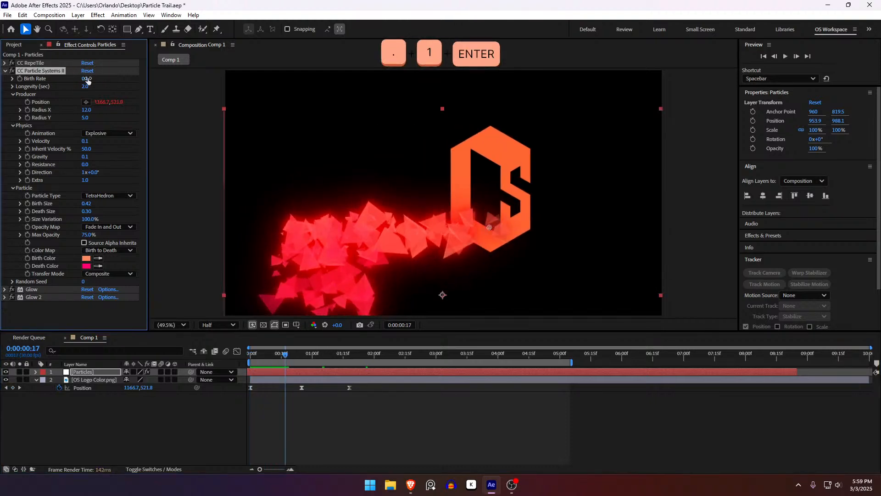
{"action": "key", "text": "space"}
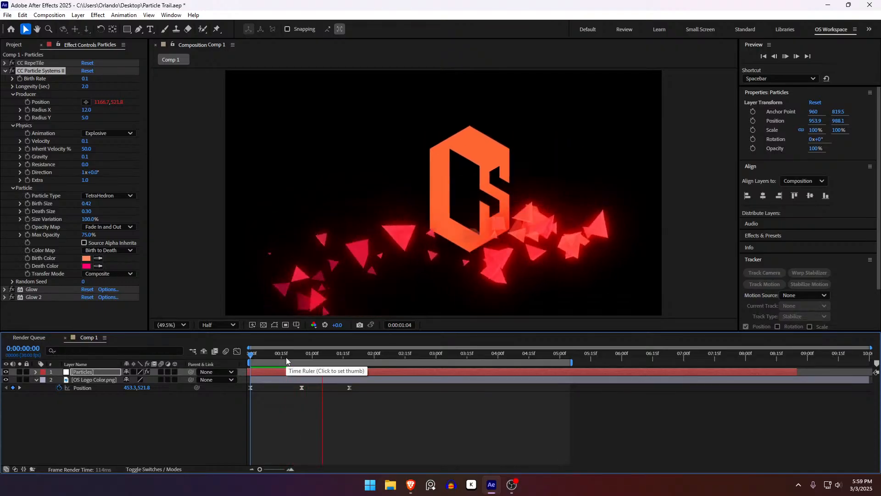
{"action": "key", "text": "space"}
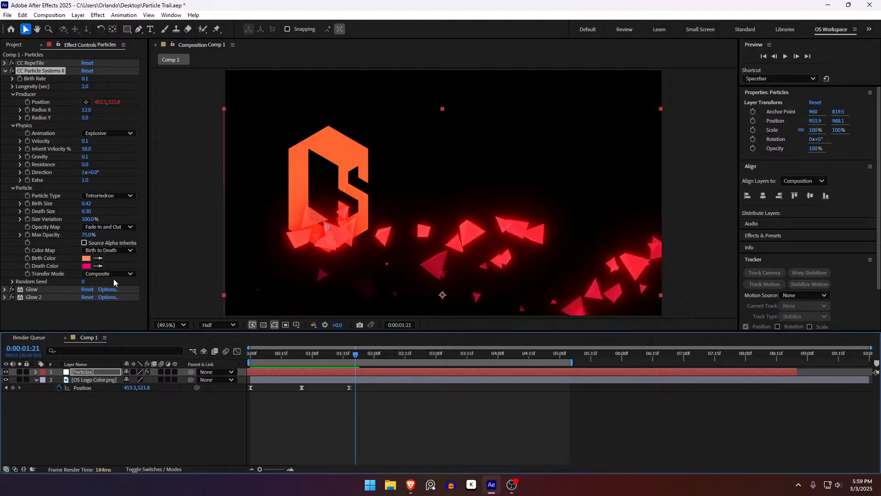
Step: Change the particles' Transfer Mode to Add
{"action": "left_click", "coordinate": [73, 273]}
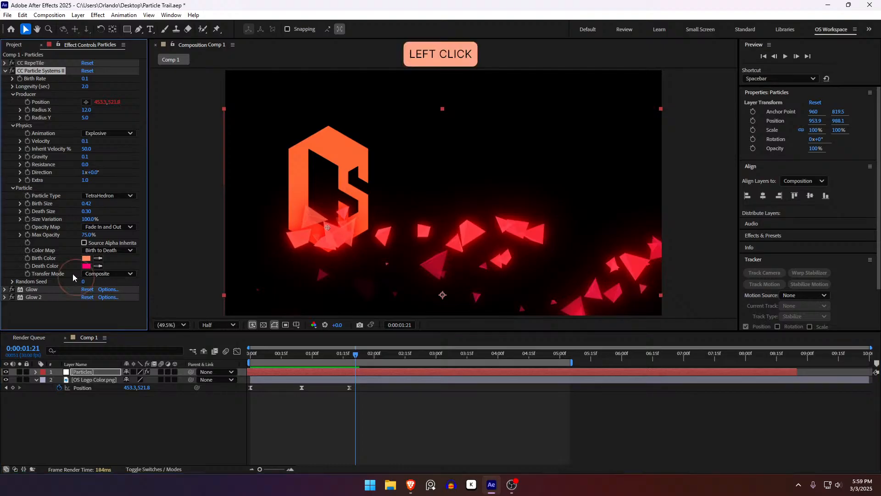
{"action": "left_click", "coordinate": [97, 275]}
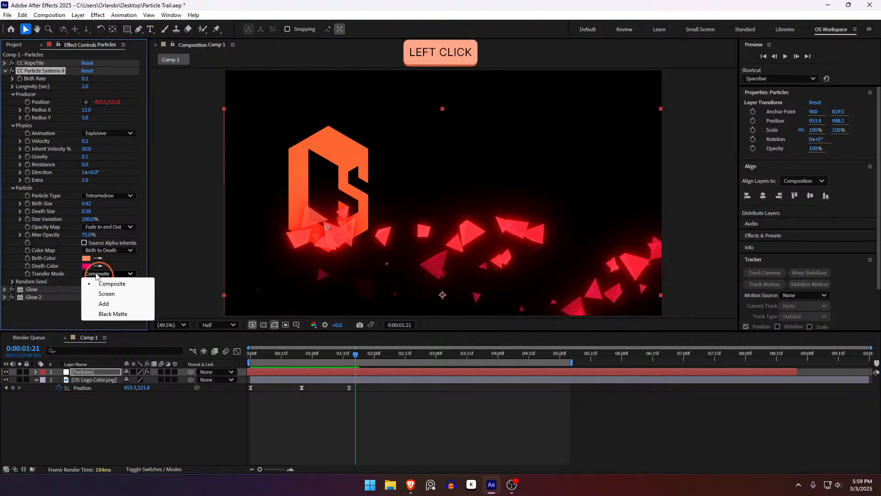
{"action": "left_click", "coordinate": [109, 304]}
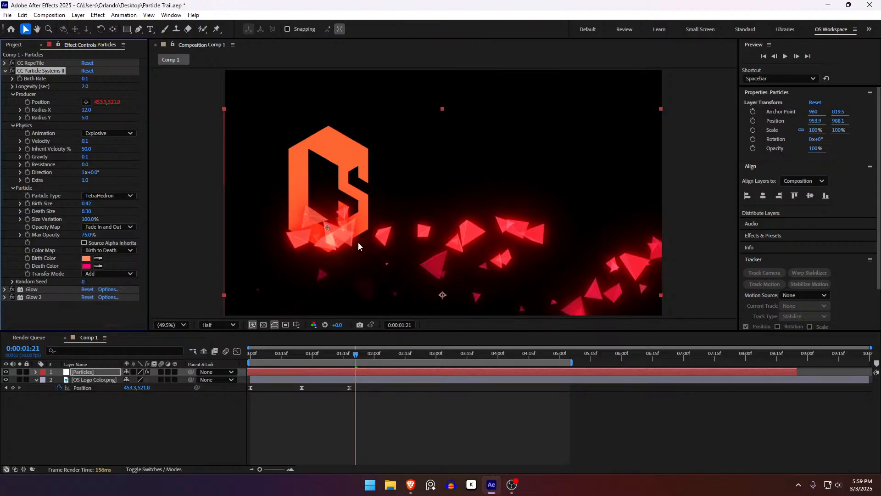
Step: Examine the glowing particles up close and preview the brightened trail from the first frame
{"action": "scroll", "coordinate": [502, 235], "scroll_direction": "up", "scroll_amount": 3}
{"action": "scroll", "coordinate": [549, 242], "scroll_direction": "down", "scroll_amount": 1}
{"action": "left_click_drag", "start_coordinate": [532, 233], "coordinate": [369, 195]}
{"action": "left_click_drag", "start_coordinate": [423, 220], "coordinate": [400, 287]}
{"action": "scroll", "coordinate": [409, 237], "scroll_direction": "down", "scroll_amount": 2}
{"action": "left_click_drag", "start_coordinate": [408, 236], "coordinate": [463, 237]}
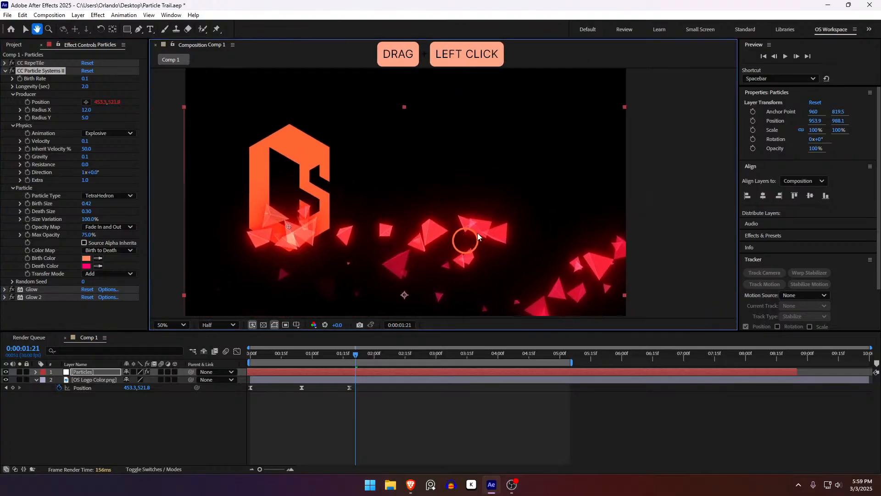
{"action": "left_click_drag", "start_coordinate": [355, 354], "coordinate": [233, 351]}
{"action": "key", "text": "space"}
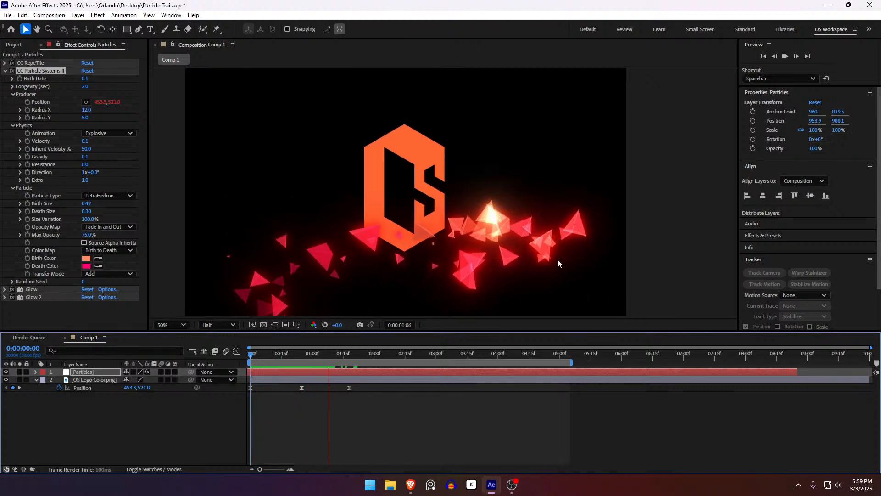
{"action": "left_click_drag", "start_coordinate": [287, 355], "coordinate": [181, 366]}
{"action": "key", "text": "space"}
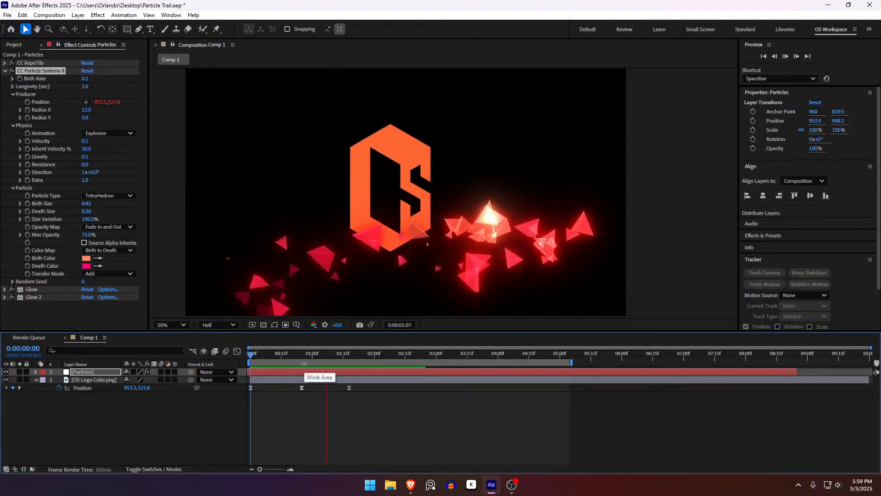
Step: Set the particle Birth Rate to 0.2
{"action": "key", "text": "space"}
{"action": "left_click", "coordinate": [86, 78]}
{"action": "key", "text": "Return"}
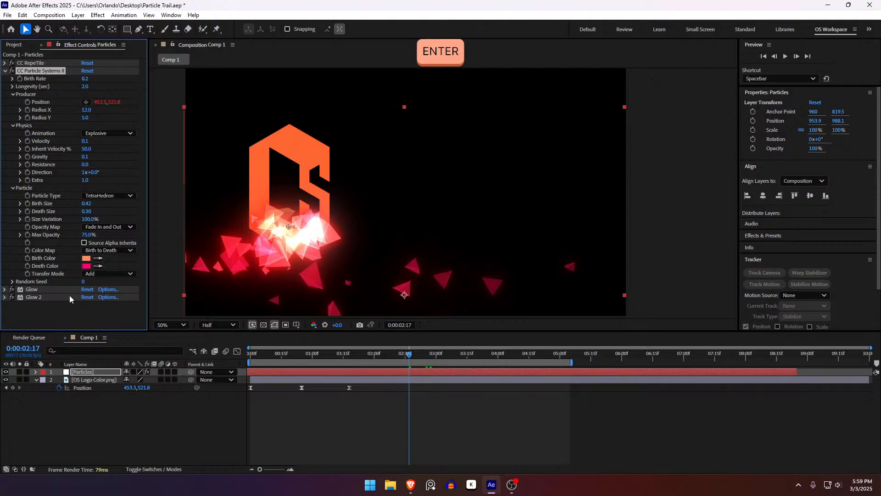
Step: Adjust the particles' Birth Color to light orange and Death Color to magenta-pink FF00A8, and preview the trail from the first frame
{"action": "left_click", "coordinate": [85, 259]}
{"action": "left_click_drag", "start_coordinate": [467, 296], "coordinate": [467, 297]}
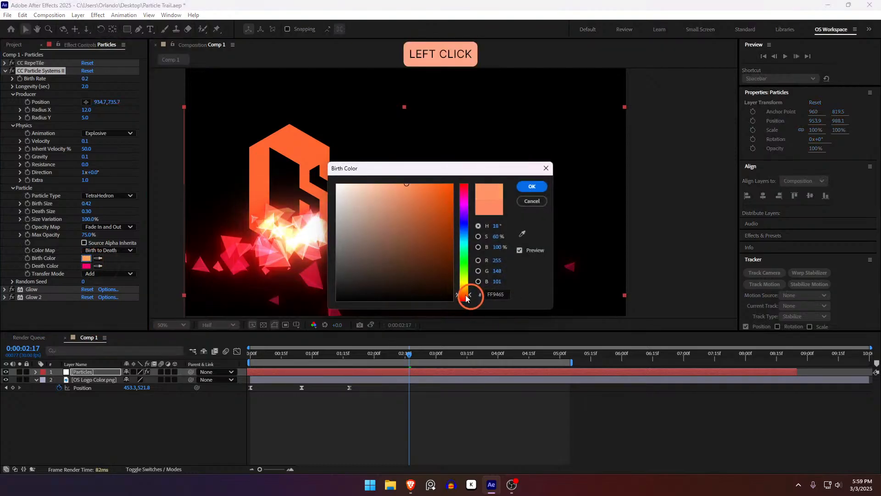
{"action": "left_click", "coordinate": [528, 188]}
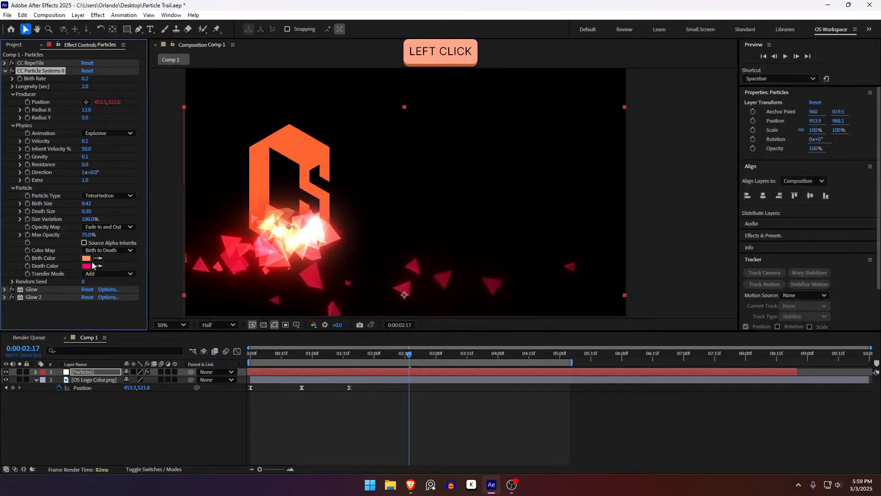
{"action": "left_click", "coordinate": [86, 267]}
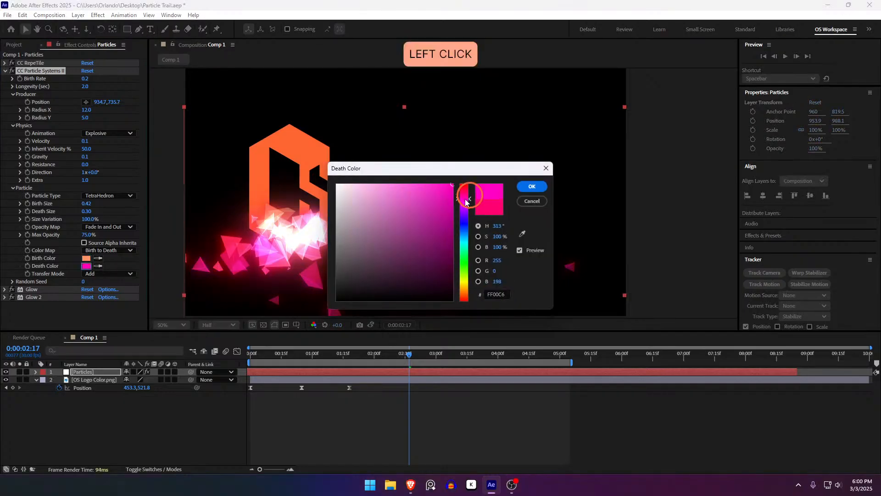
{"action": "left_click", "coordinate": [532, 186]}
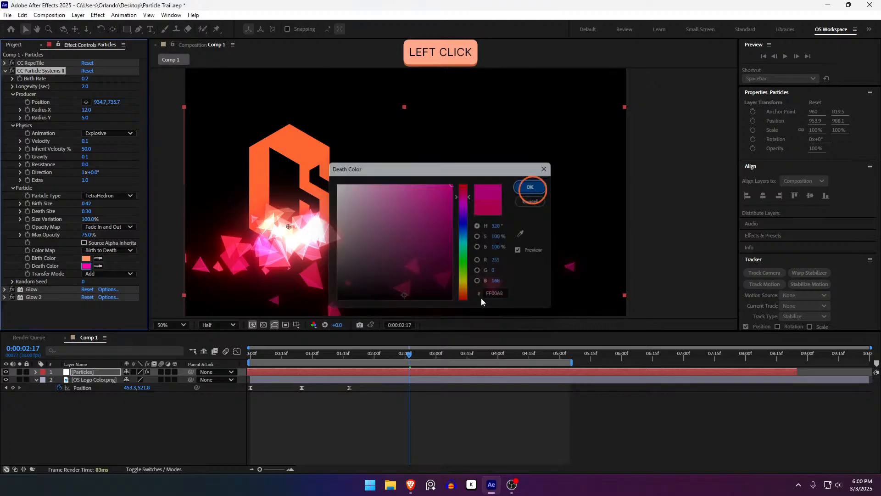
{"action": "left_click", "coordinate": [380, 435]}
{"action": "key", "text": "space"}
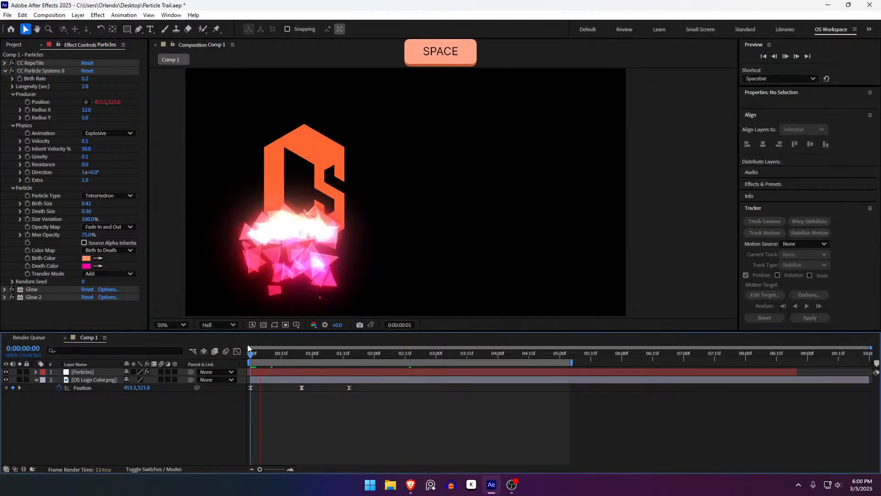
{"action": "left_click", "coordinate": [172, 324]}
{"action": "left_click", "coordinate": [188, 152]}
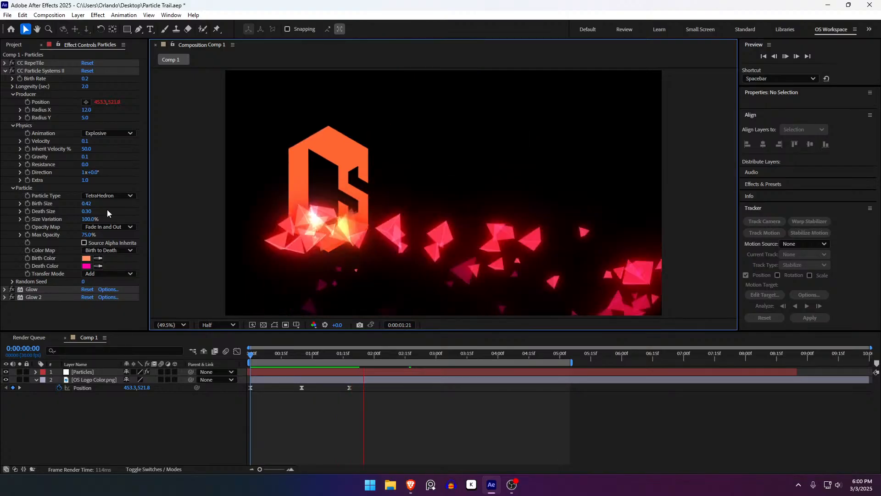
{"action": "key", "text": "space"}
Step: Set the particles' Birth Size to 0.3 and Death Size to 0.1, and preview the trail from the first frame
{"action": "left_click", "coordinate": [86, 204]}
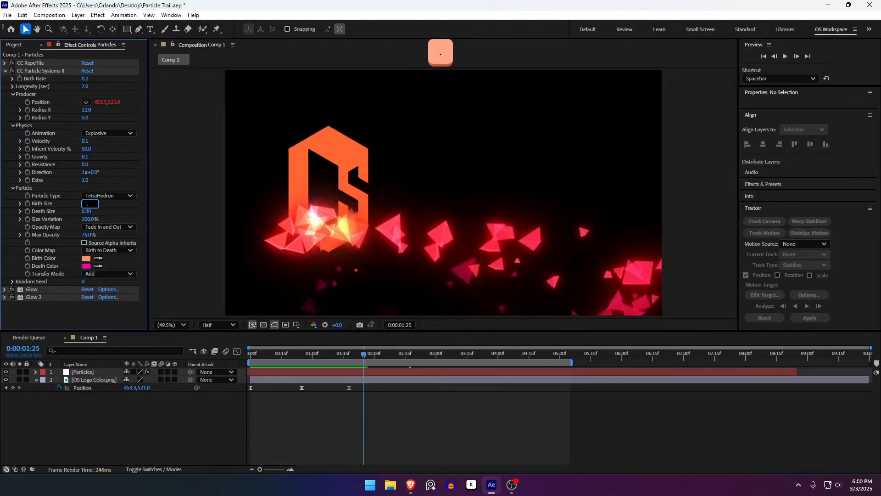
{"action": "type", "text": "3"}
{"action": "key", "text": "Tab"}
{"action": "type", "text": ".1"}
{"action": "key", "text": "Return"}
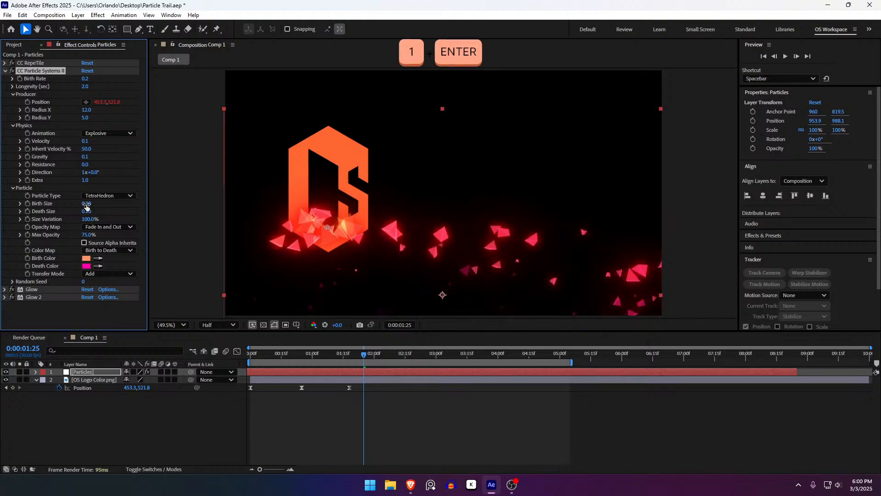
{"action": "left_click_drag", "start_coordinate": [364, 354], "coordinate": [251, 354]}
{"action": "key", "text": "space"}
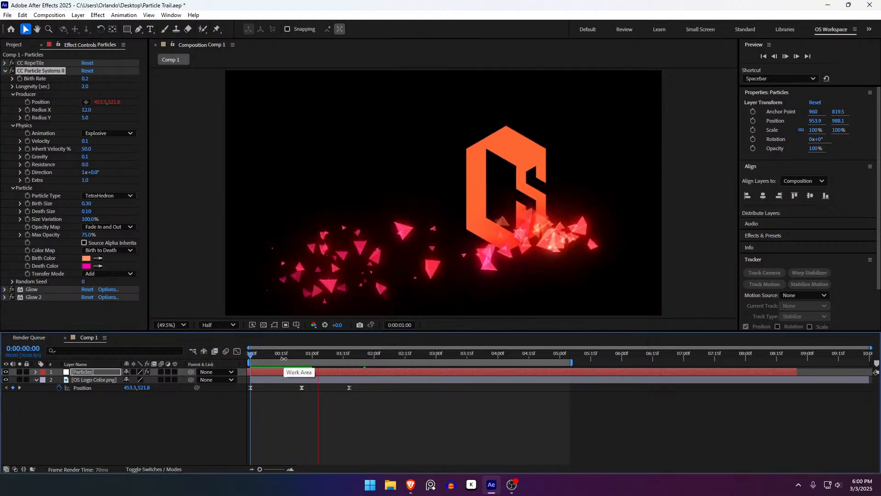
{"action": "key", "text": "space"}
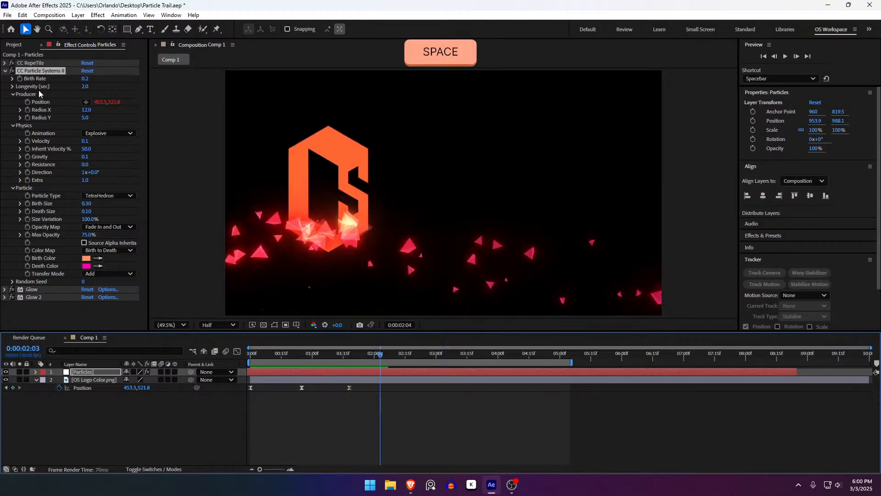
Step: Raise the particle Birth Rate to 0.3 and preview the denser trail from the first frame
{"action": "left_click", "coordinate": [84, 81]}
{"action": "type", "text": "0.3"}
{"action": "key", "text": "Return"}
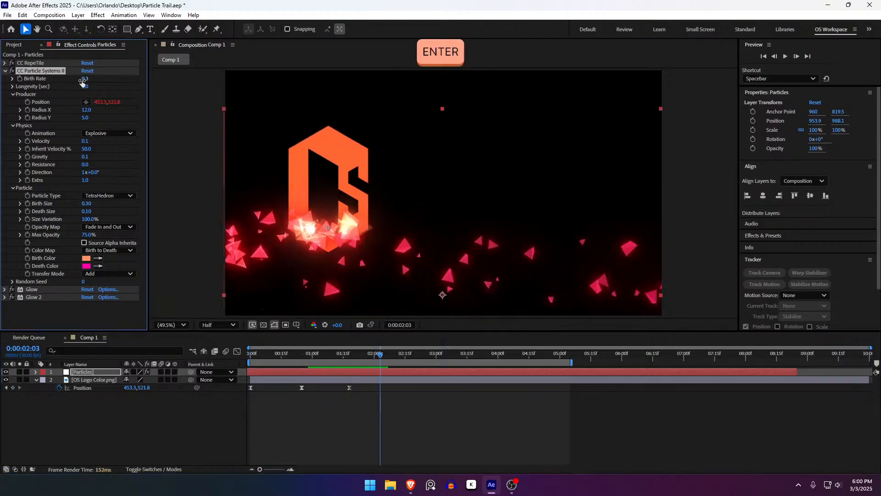
{"action": "left_click_drag", "start_coordinate": [342, 355], "coordinate": [142, 356]}
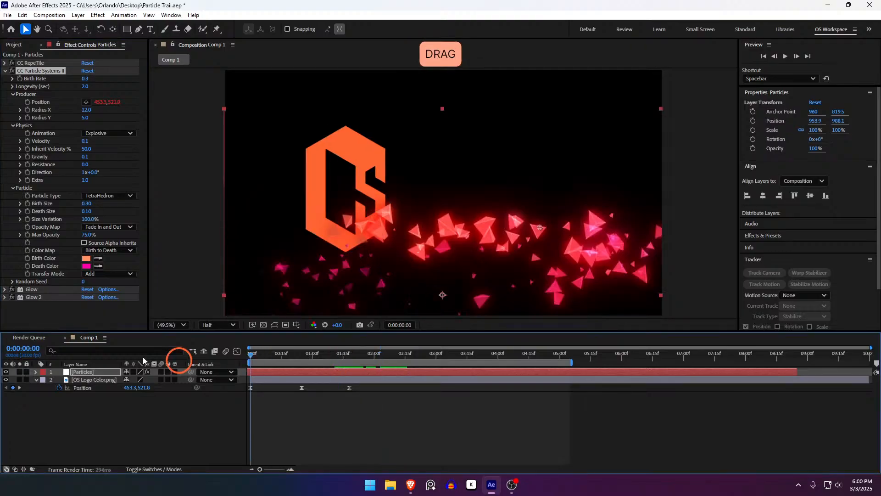
{"action": "key", "text": "space"}
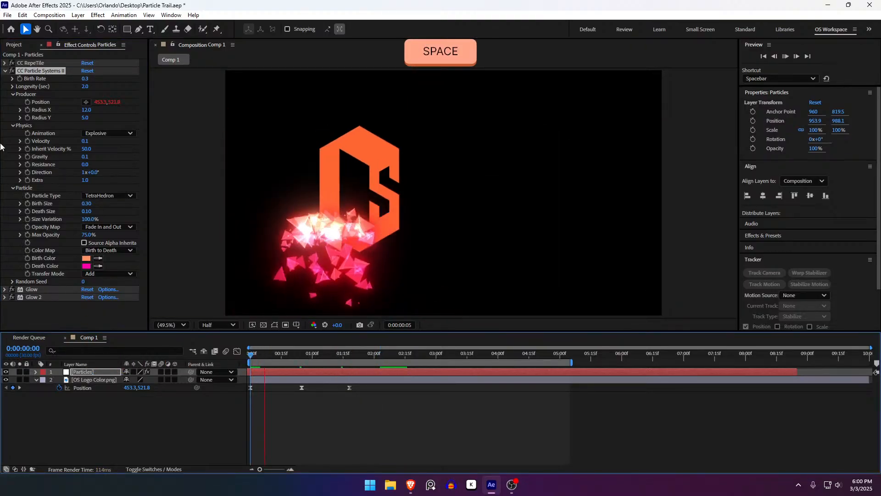
{"action": "key", "text": "space"}
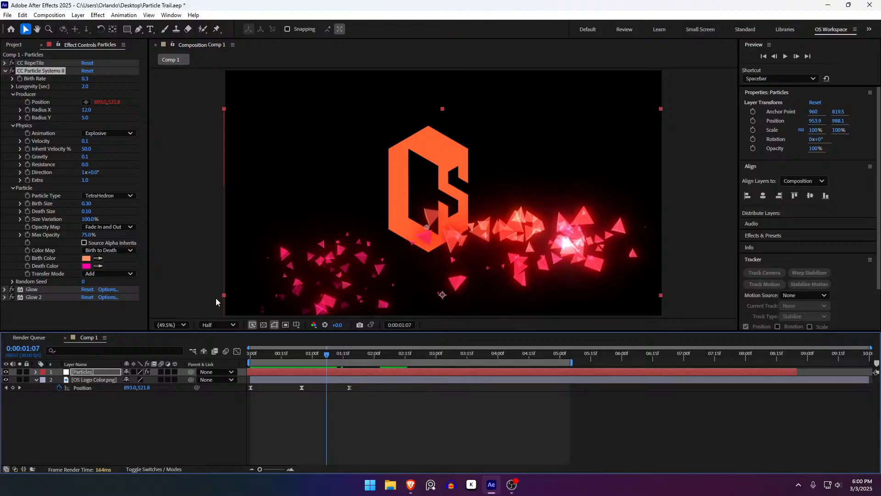
Step: Keyframe the OS Logo layer's Position at 0:00:02:12, moving the logo to the upper middle at about 1028.6, 97.9
{"action": "left_click_drag", "start_coordinate": [327, 358], "coordinate": [399, 371]}
{"action": "left_click_drag", "start_coordinate": [344, 225], "coordinate": [389, 221]}
{"action": "key", "text": "ctrl+z"}
{"action": "left_click", "coordinate": [324, 189]}
{"action": "left_click_drag", "start_coordinate": [324, 188], "coordinate": [454, 130]}
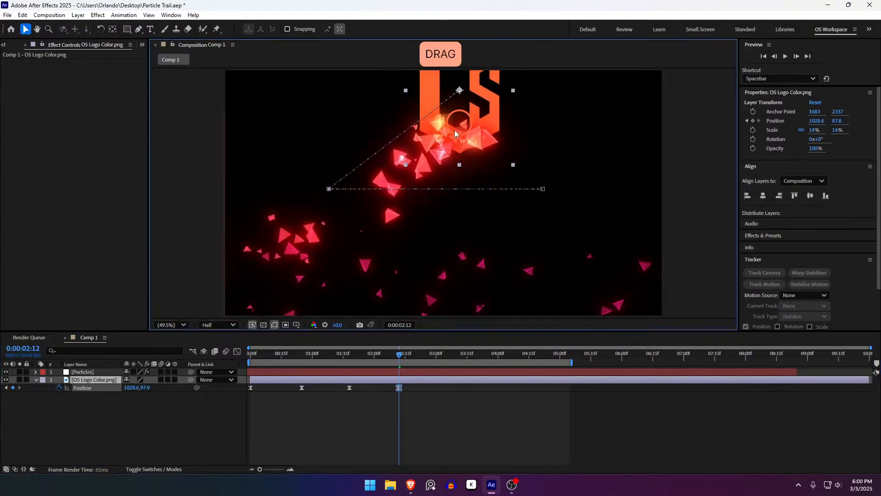
Step: Set the particles' Longevity to 1.7 seconds, judging it at 0:00:04:25, and preview the animation from the first frame
{"action": "left_click_drag", "start_coordinate": [399, 354], "coordinate": [549, 356]}
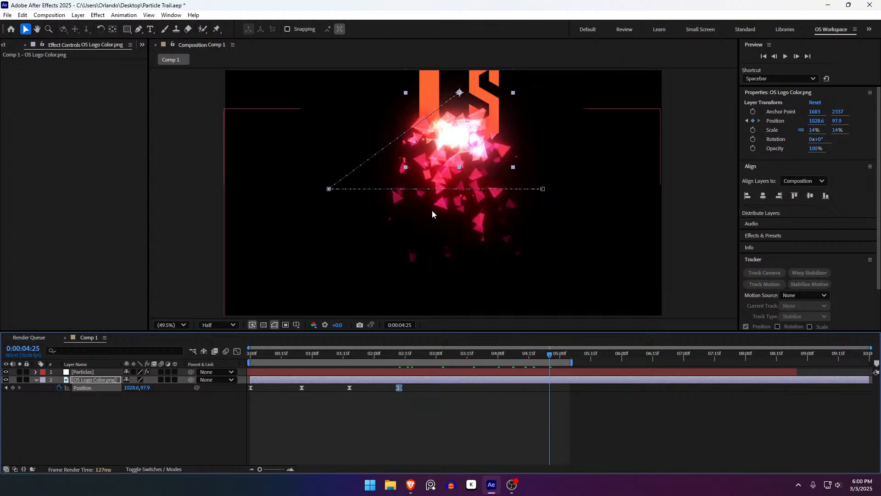
{"action": "left_click", "coordinate": [101, 373]}
{"action": "left_click", "coordinate": [87, 87]}
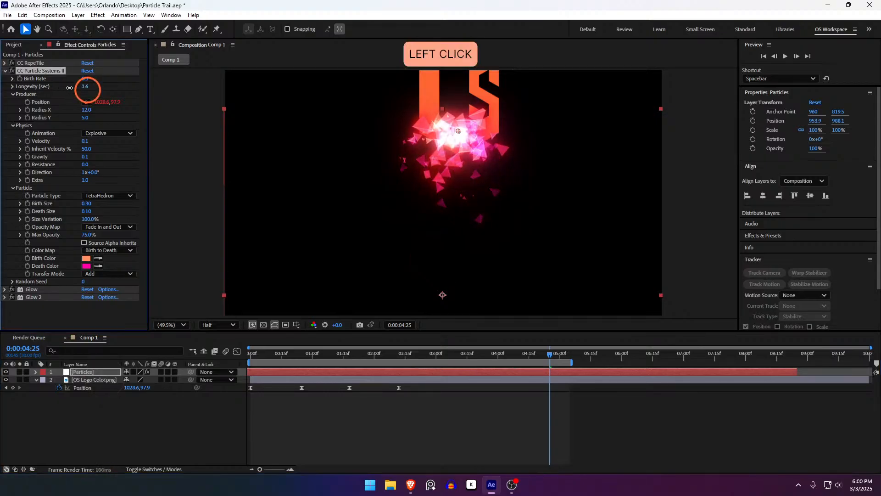
{"action": "left_click_drag", "start_coordinate": [83, 87], "coordinate": [150, 78]}
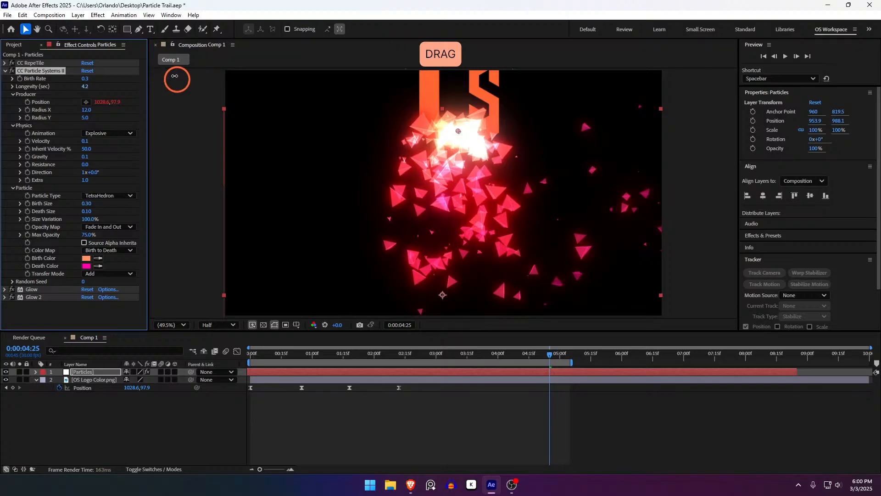
{"action": "left_click_drag", "start_coordinate": [200, 89], "coordinate": [89, 108]}
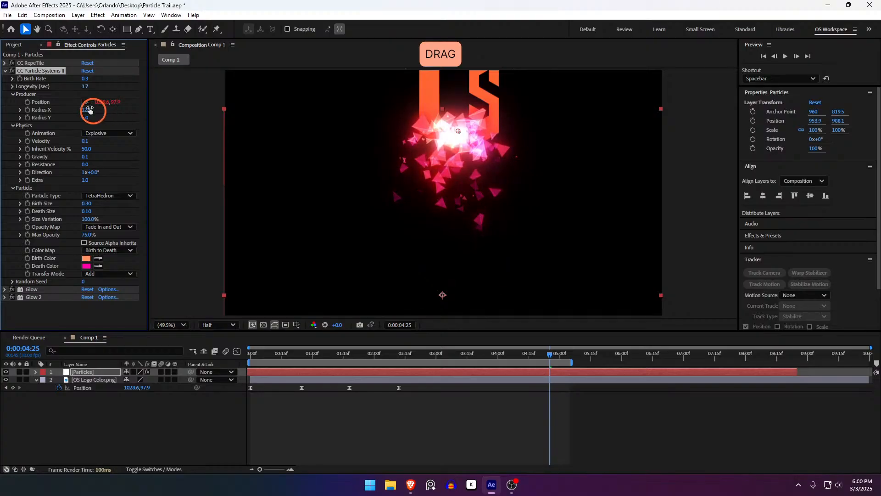
{"action": "left_click", "coordinate": [446, 415]}
{"action": "left_click_drag", "start_coordinate": [377, 354], "coordinate": [60, 339]}
{"action": "key", "text": "space"}
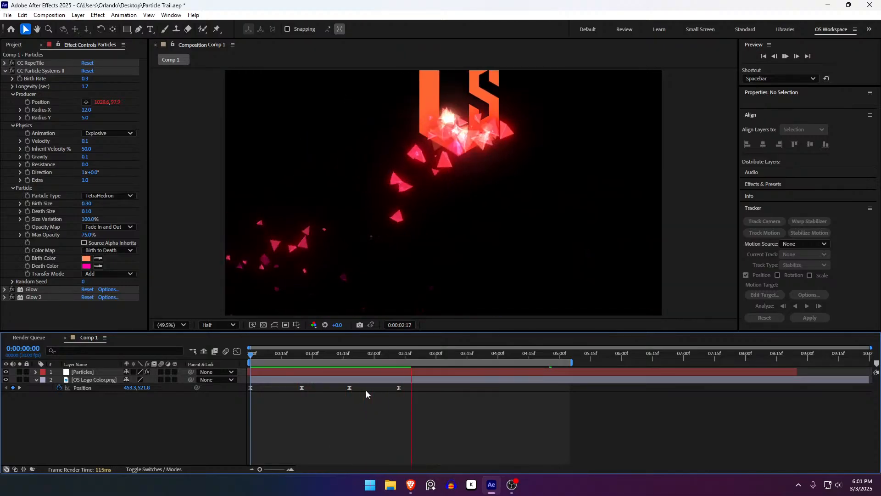
Step: Keyframe the logo straight down to about 1028.6, 1149.6 at 0:00:03:12, and go to 0:00:04:11
{"action": "left_click_drag", "start_coordinate": [442, 359], "coordinate": [463, 358]}
{"action": "left_click", "coordinate": [461, 360]}
{"action": "left_click", "coordinate": [117, 382]}
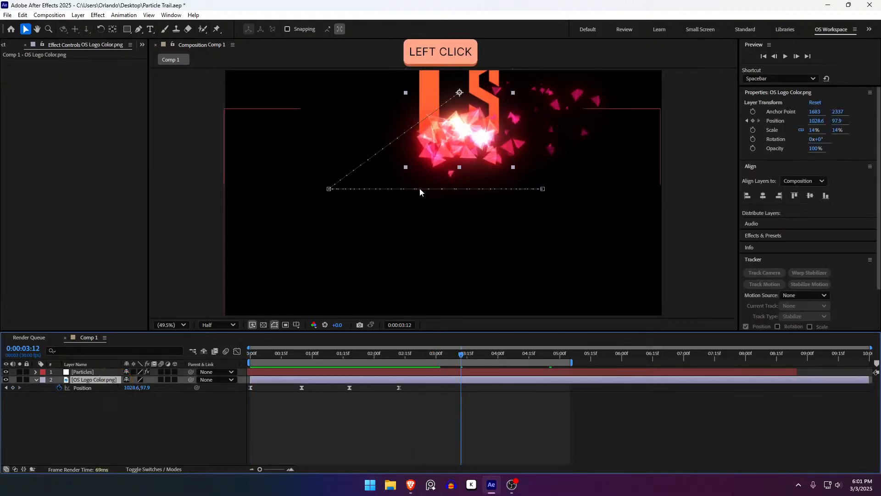
{"action": "left_click_drag", "start_coordinate": [463, 138], "coordinate": [527, 359]}
Step: Center the logo in the composition at 960, 540 at 0:00:04:11 and deselect it
{"action": "key", "text": "ctrl+z"}
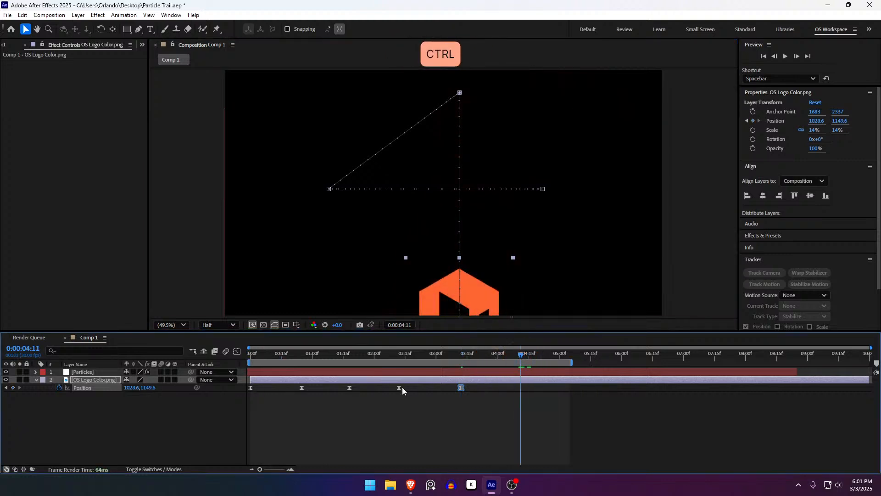
{"action": "key", "text": "ctrl+Home"}
{"action": "left_click", "coordinate": [484, 447]}
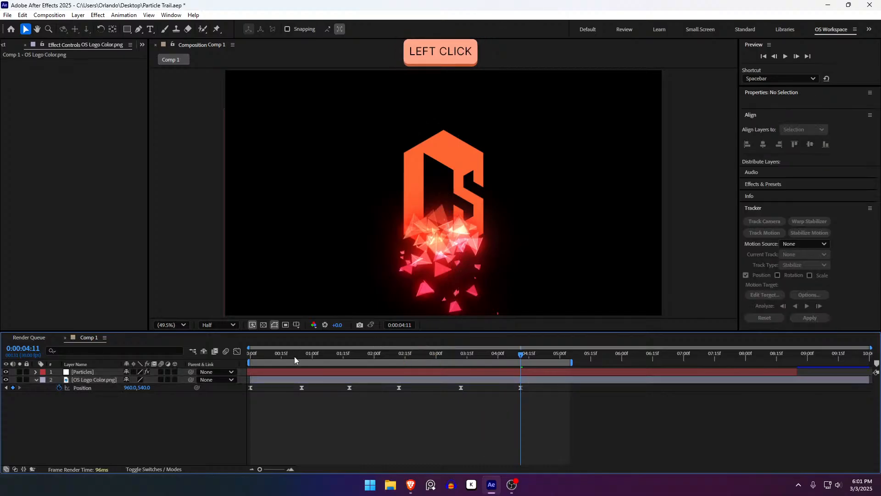
Step: Preview the complete logo animation with its particle trail from the first frame
{"action": "left_click_drag", "start_coordinate": [298, 358], "coordinate": [250, 356]}
{"action": "key", "text": "space"}
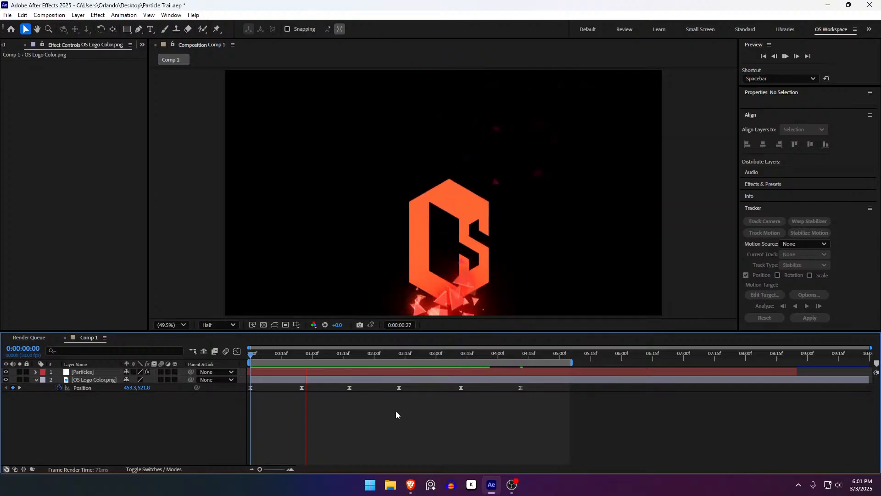
{"action": "left_click", "coordinate": [252, 357]}
{"action": "key", "text": "space"}
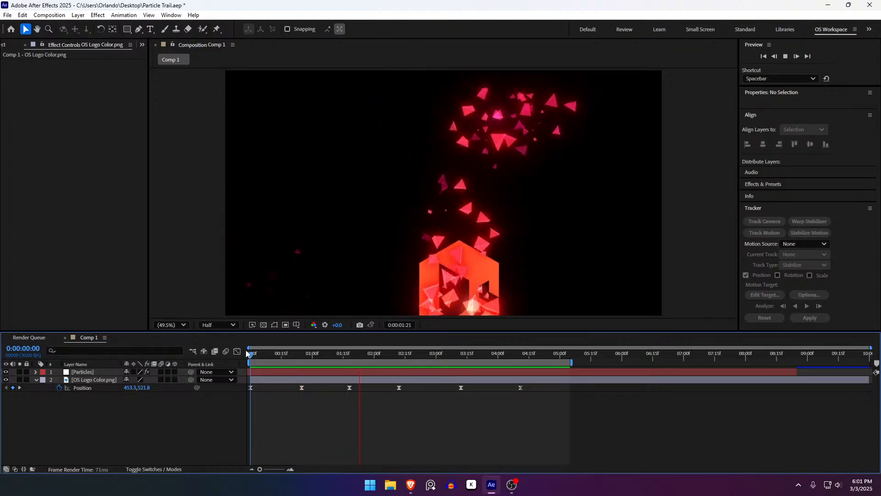
{"action": "left_click", "coordinate": [247, 353]}
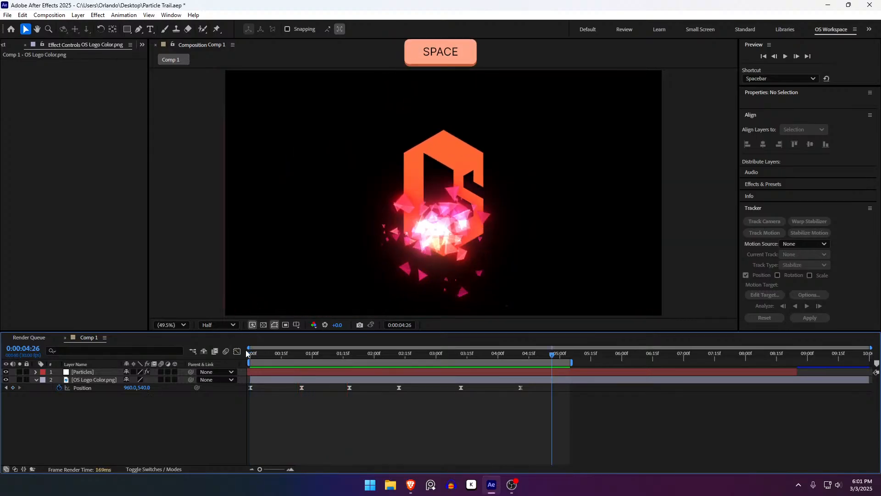
{"action": "left_click", "coordinate": [252, 353]}
{"action": "key", "text": "space"}
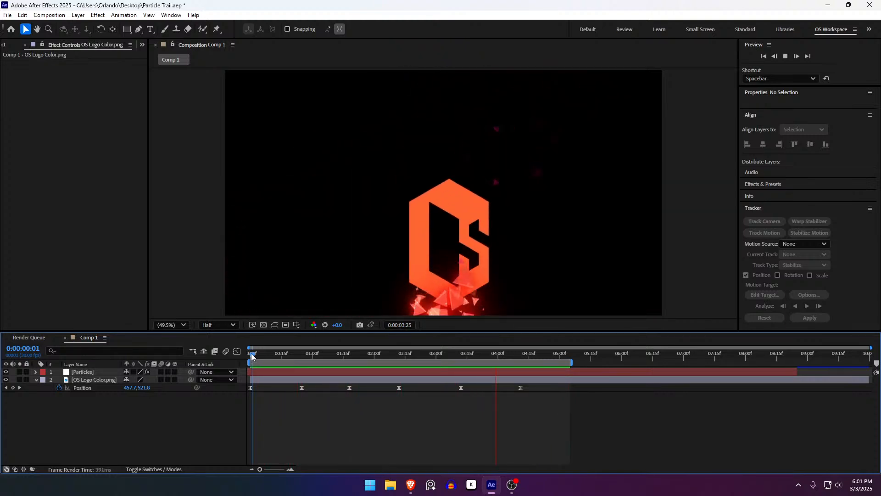
Step: Enable motion blur for the OS Logo layer and the composition, and preview the blurred logo movement
{"action": "left_click_drag", "start_coordinate": [252, 356], "coordinate": [389, 354]}
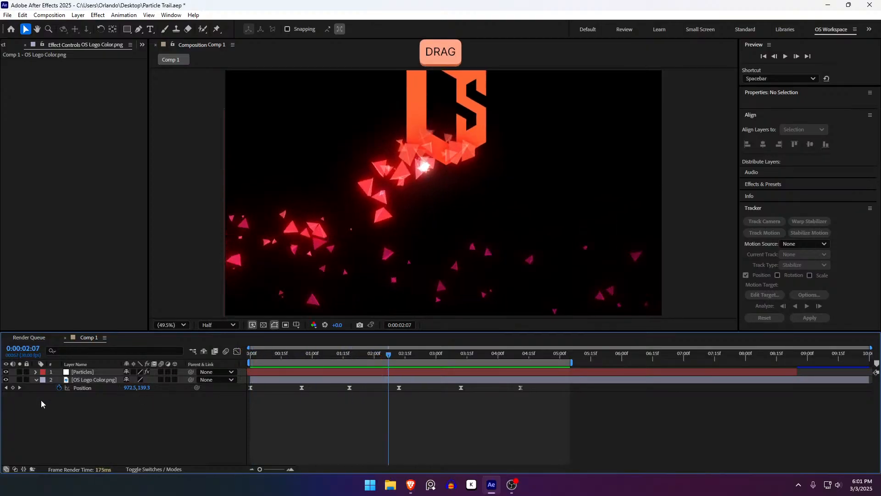
{"action": "left_click", "coordinate": [161, 380]}
{"action": "left_click", "coordinate": [225, 351]}
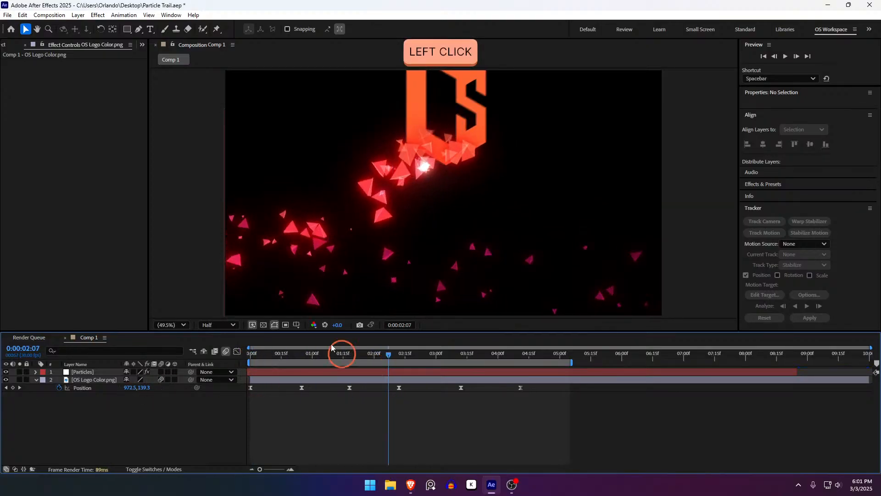
{"action": "key", "text": "space"}
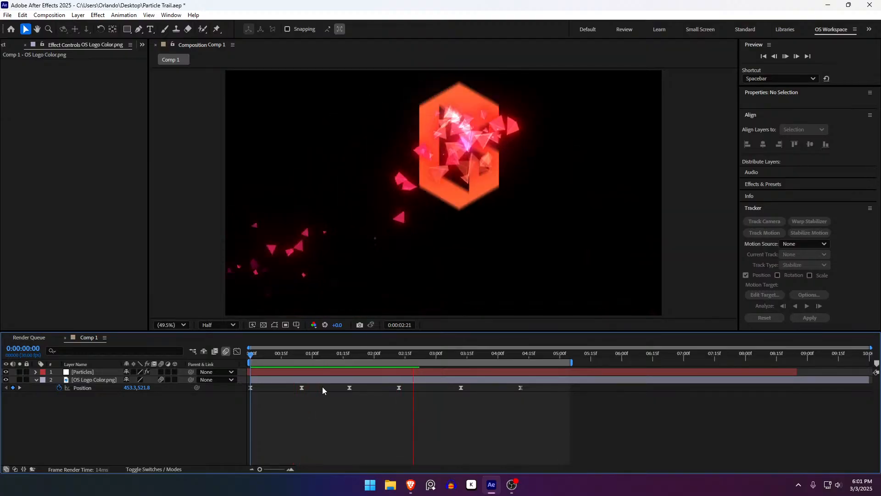
Step: Enable motion blur on the Particles layer, checking it at 0:00:01:14, and preview the finished animation from the first frame
{"action": "mouse_move", "coordinate": [323, 352]}
{"action": "left_mouse_down"}
{"action": "mouse_move", "coordinate": [316, 356]}
{"action": "mouse_move", "coordinate": [341, 354]}
{"action": "left_mouse_up"}
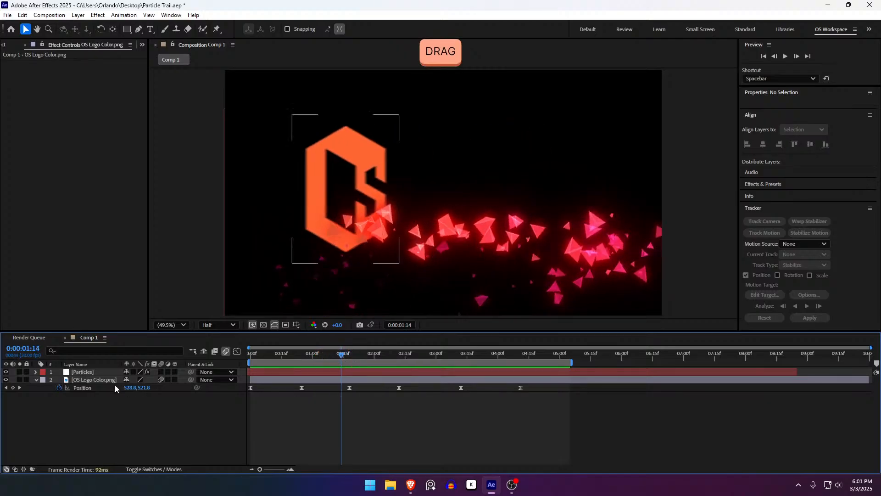
{"action": "left_click", "coordinate": [161, 371]}
{"action": "key", "text": "ctrl+z"}
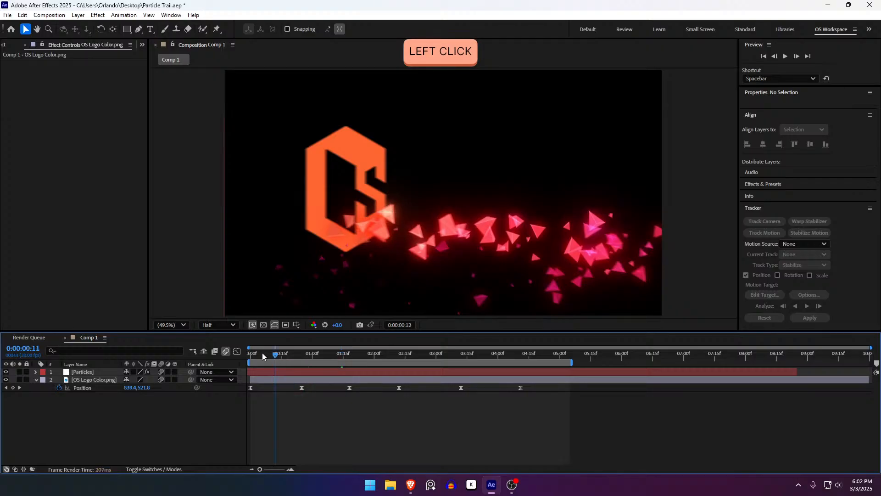
{"action": "left_click_drag", "start_coordinate": [264, 354], "coordinate": [250, 354]}
{"action": "key", "text": "space"}
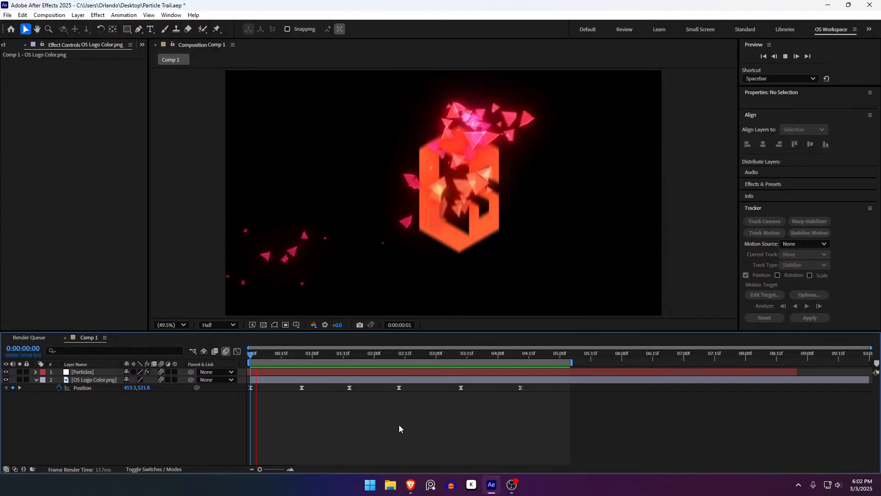
{"action": "key", "text": "space"}
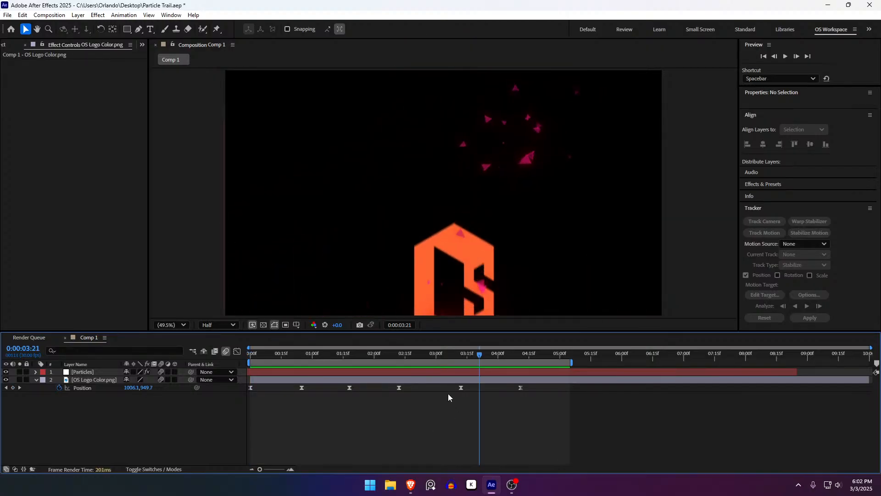
Step: Compress the timing of the OS Logo layer's Position keyframes so the last one falls at about 0:00:03:03
{"action": "left_click_drag", "start_coordinate": [528, 403], "coordinate": [548, 406]}
{"action": "left_click_drag", "start_coordinate": [549, 406], "coordinate": [451, 389]}
{"action": "left_click", "coordinate": [504, 419]}
{"action": "left_click_drag", "start_coordinate": [510, 388], "coordinate": [500, 388]}
{"action": "left_click_drag", "start_coordinate": [535, 419], "coordinate": [197, 374]}
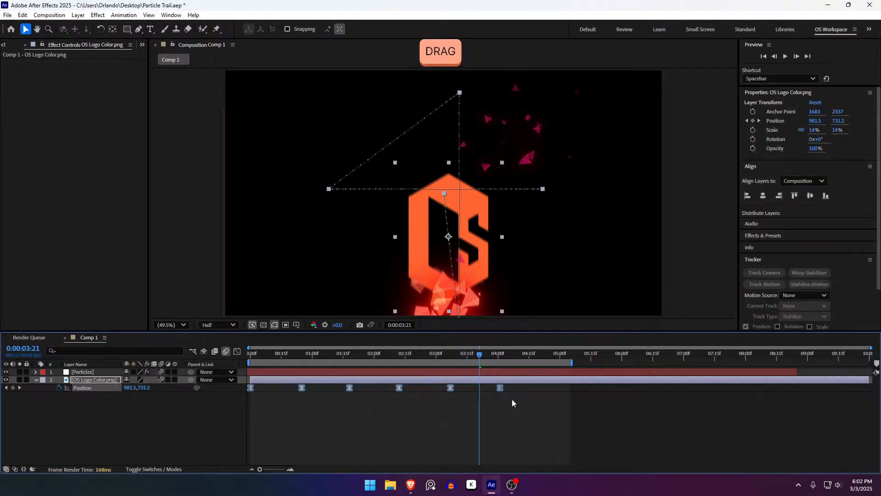
{"action": "left_click_drag", "start_coordinate": [504, 388], "coordinate": [442, 389]}
{"action": "left_click", "coordinate": [494, 426]}
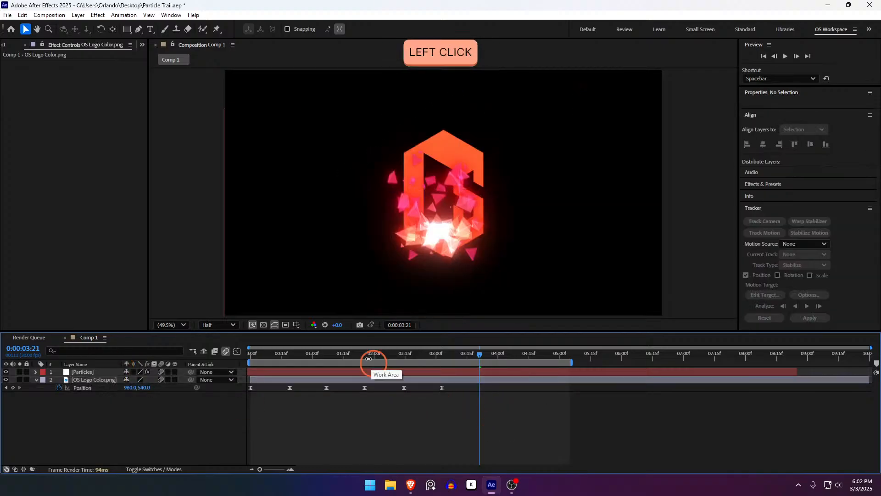
Step: Preview the faster logo animation with its particle trail from the first frame
{"action": "left_click", "coordinate": [349, 406]}
{"action": "key", "text": "space"}
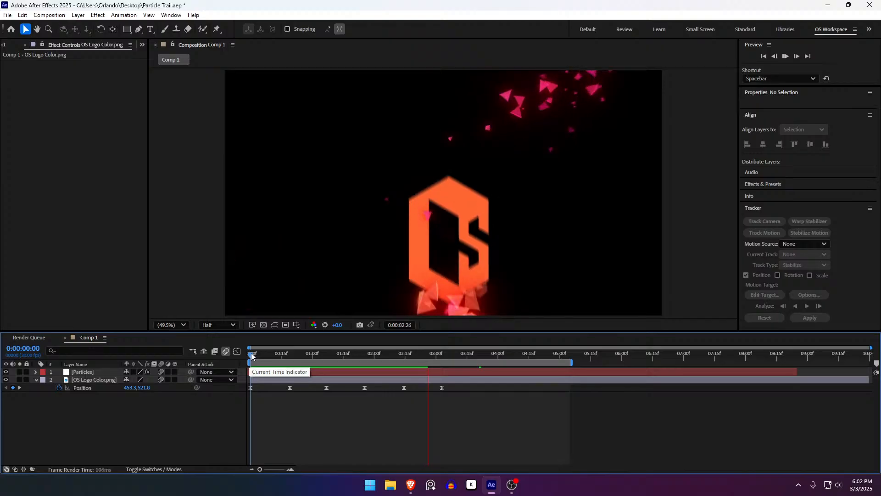
{"action": "key", "text": "space"}
{"action": "key", "text": "space"}
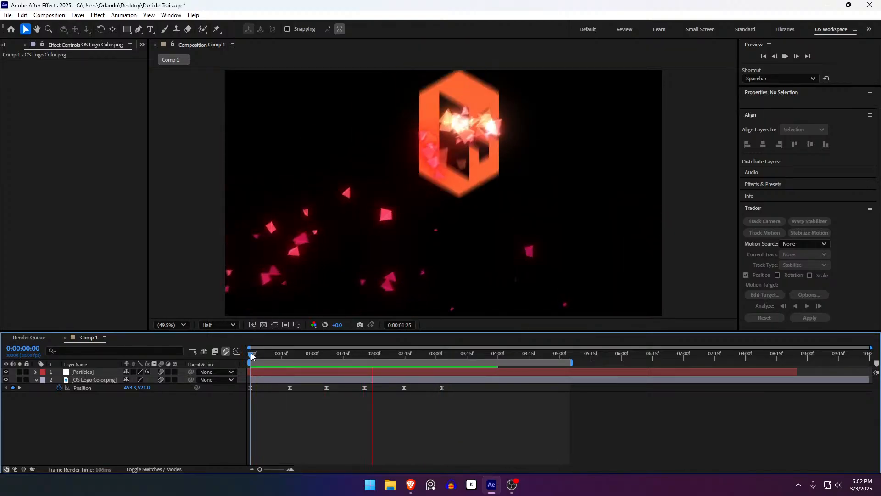
Step: At 0:00:03:20, change the Particle Type of CC Particle Systems II on the Particles layer to Line
{"action": "left_click_drag", "start_coordinate": [251, 355], "coordinate": [479, 371]}
{"action": "left_click", "coordinate": [478, 372]}
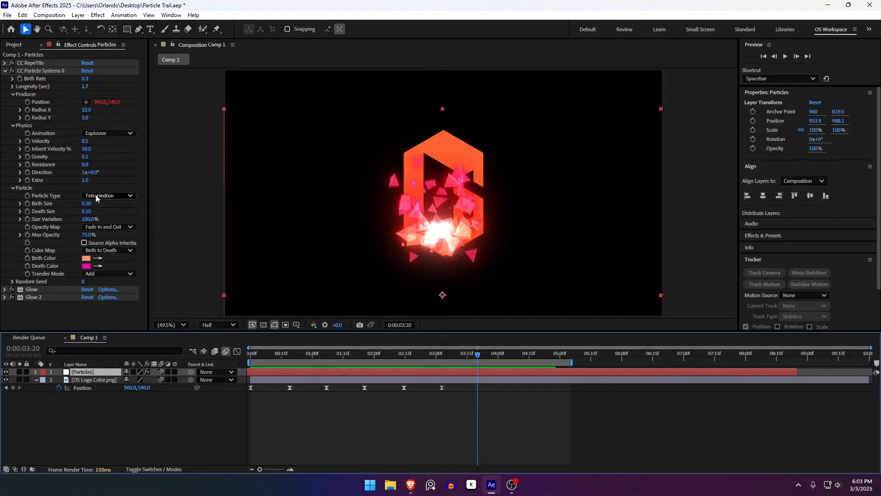
{"action": "left_click", "coordinate": [110, 195]}
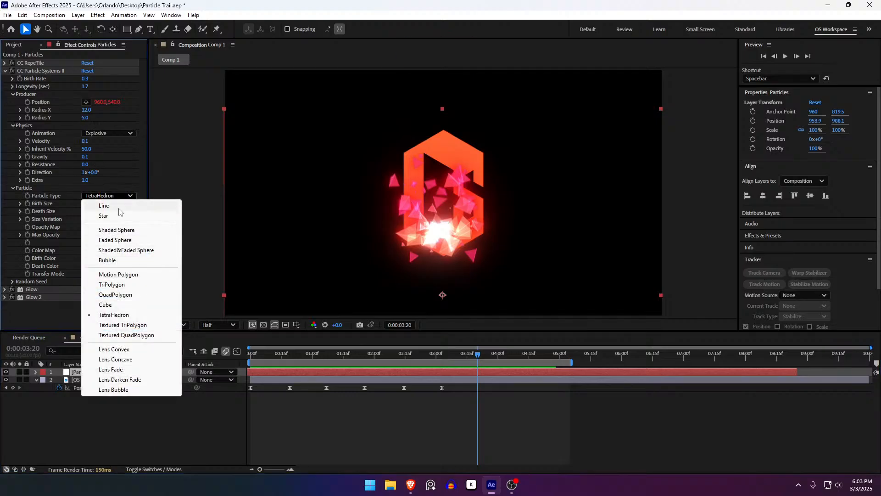
{"action": "left_click", "coordinate": [110, 206]}
{"action": "left_click", "coordinate": [489, 413]}
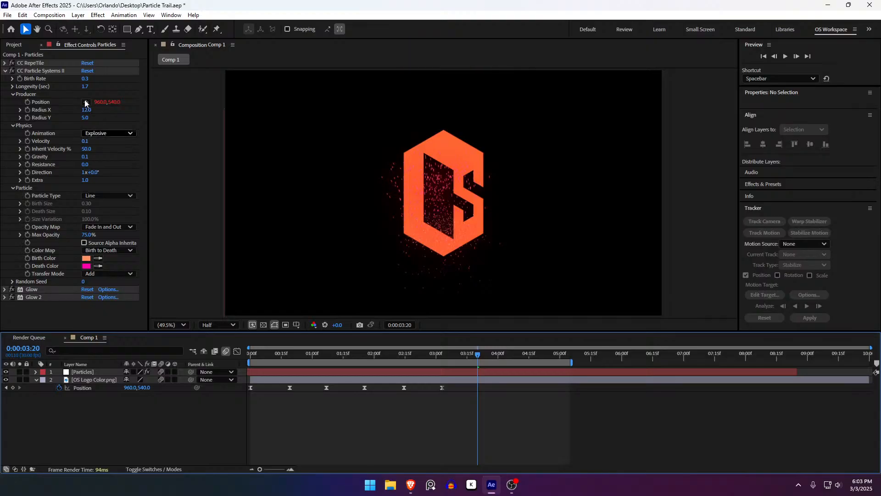
Step: Set the particle Birth Rate to 0.9 and preview the line particle trail from the first frame
{"action": "left_click_drag", "start_coordinate": [86, 78], "coordinate": [96, 81]}
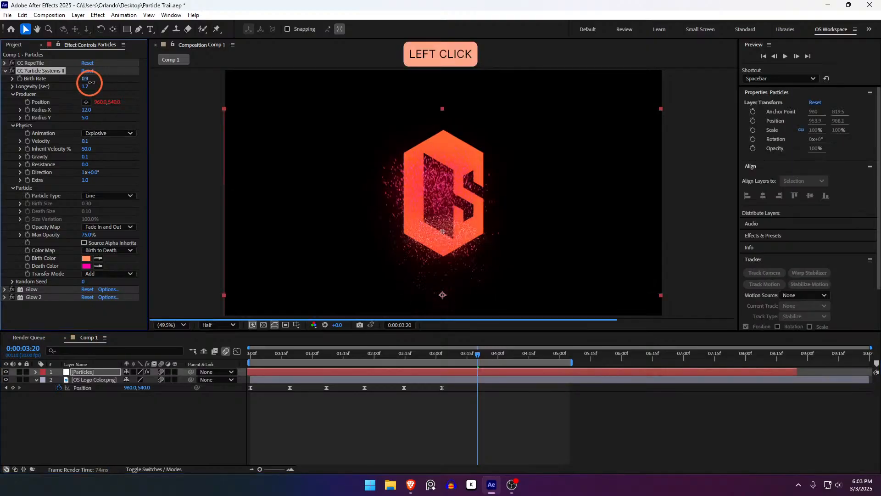
{"action": "left_click", "coordinate": [358, 395]}
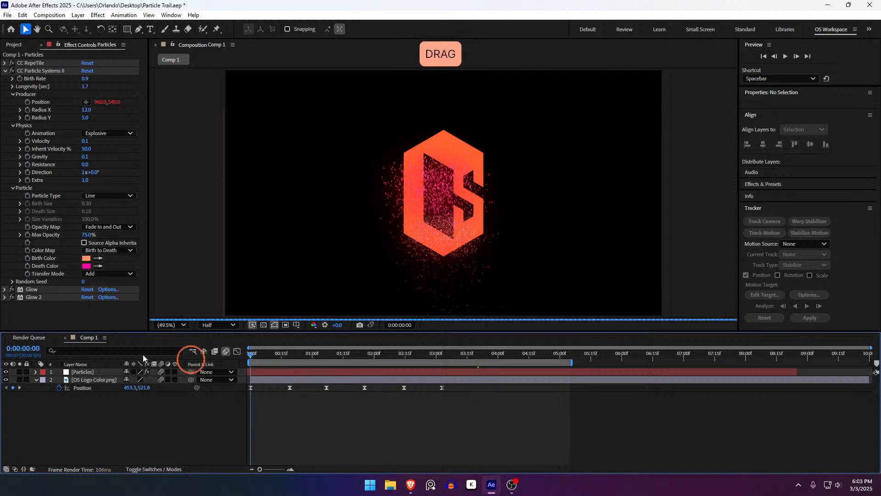
{"action": "key", "text": "space"}
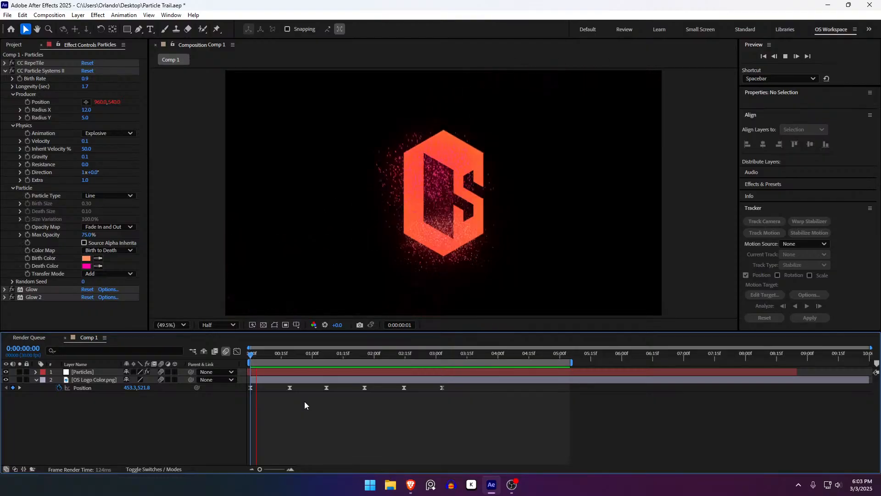
Step: Shift the last four OS Logo Position keyframes later in time, leaving a gap at 0:00:01:07
{"action": "left_click_drag", "start_coordinate": [271, 359], "coordinate": [290, 362]}
{"action": "left_click", "coordinate": [326, 356], "text": "shift"}
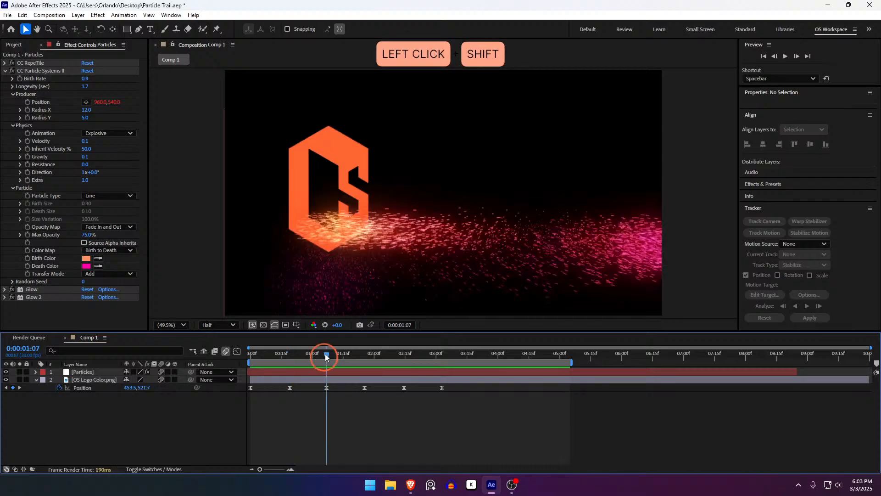
{"action": "left_click_drag", "start_coordinate": [510, 408], "coordinate": [325, 389]}
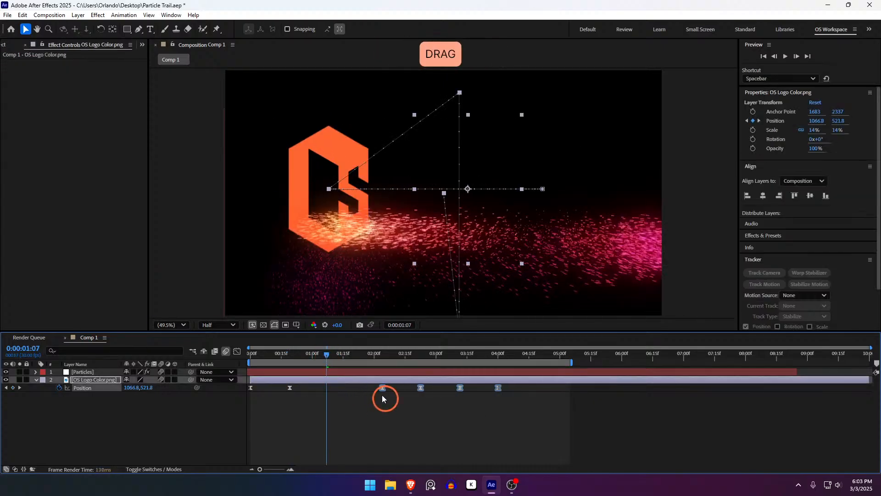
{"action": "left_click_drag", "start_coordinate": [382, 396], "coordinate": [371, 394]}
Step: Copy the logo's second Position keyframe and paste it at 0:00:01:07 to hold the logo in place
{"action": "left_click", "coordinate": [300, 388]}
{"action": "left_click", "coordinate": [291, 386]}
{"action": "key", "text": "ctrl+c"}
{"action": "key", "text": "ctrl+v"}
Step: Move the last four Position keyframes earlier, starting at about 0:00:01:27, and preview the animation from the first frame
{"action": "left_click", "coordinate": [512, 396]}
{"action": "left_click_drag", "start_coordinate": [513, 395], "coordinate": [368, 388]}
{"action": "left_click", "coordinate": [358, 410]}
{"action": "left_click_drag", "start_coordinate": [296, 356], "coordinate": [115, 375]}
{"action": "key", "text": "space"}
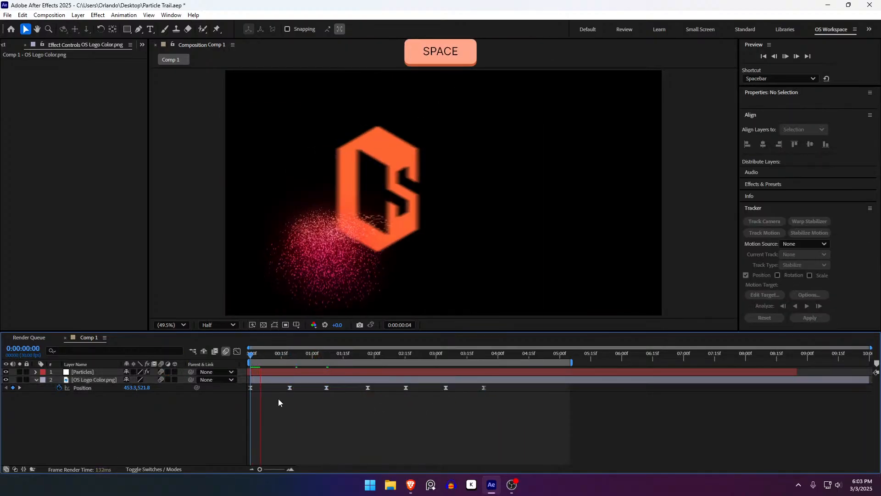